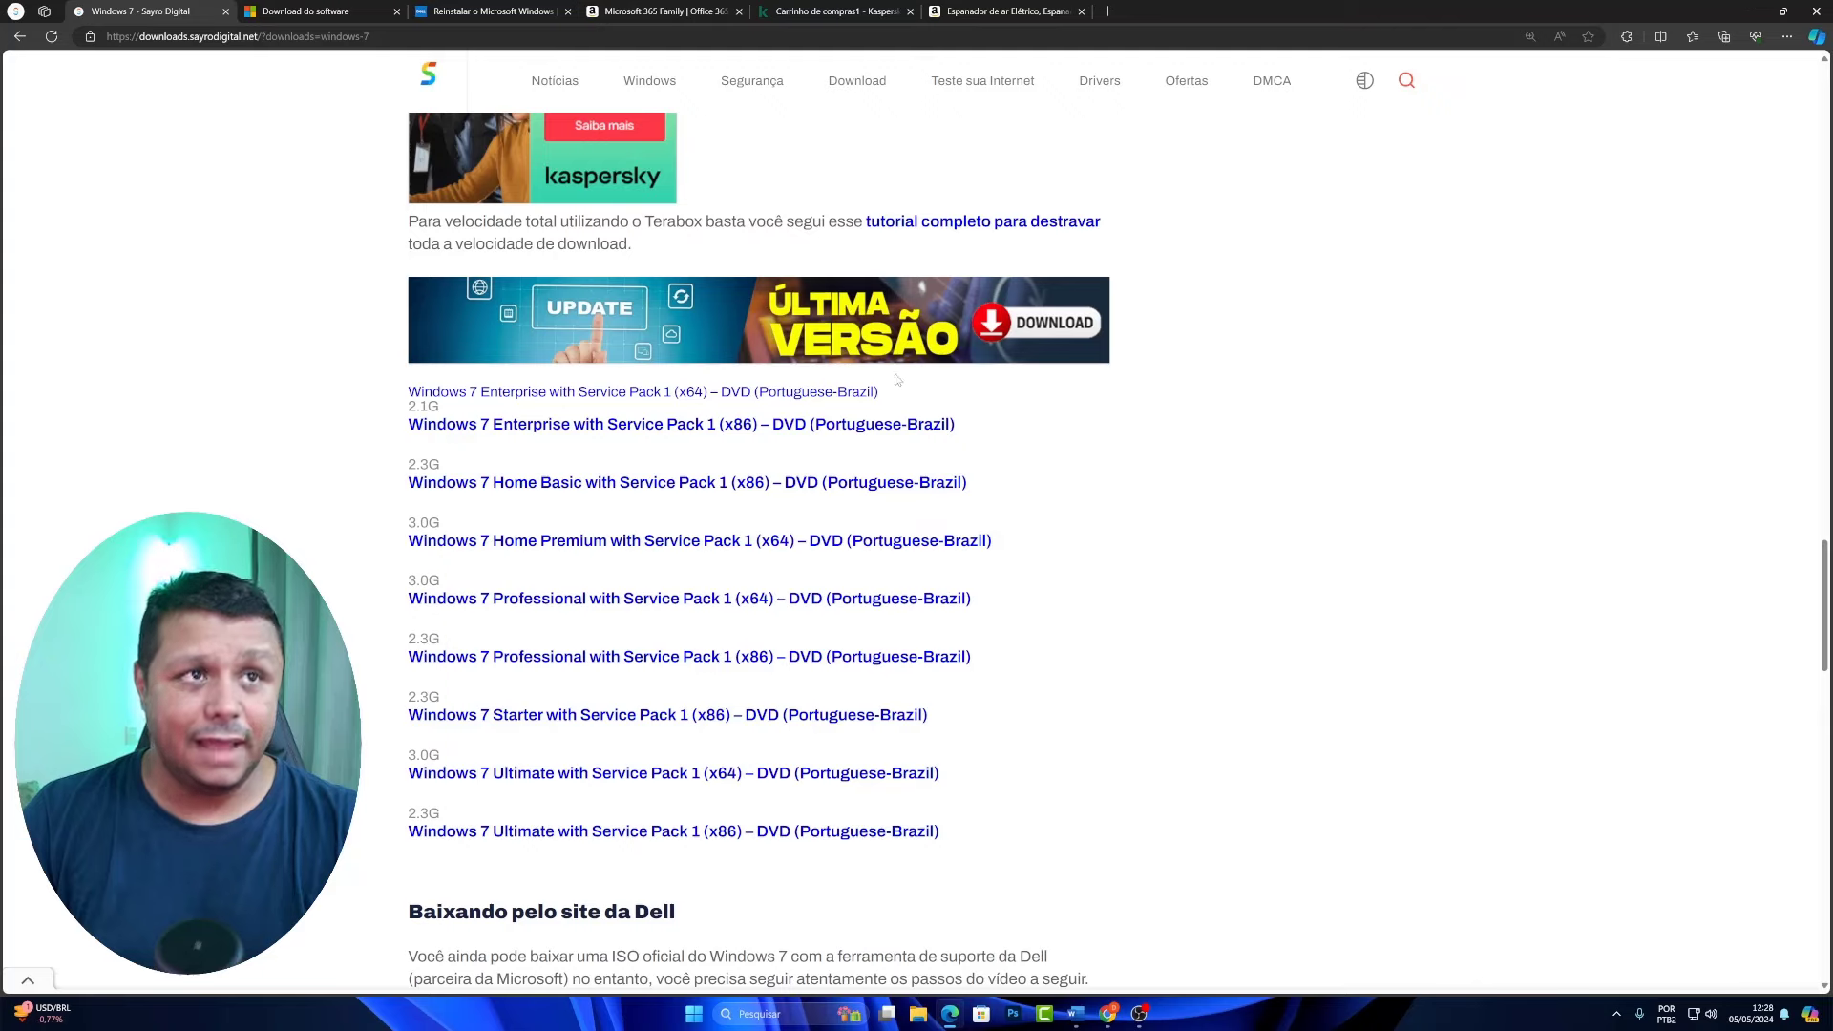
Step: Load dell.com in Edge, dismiss the cookie notice, and go to Suporte > Página de suporte
click(453, 12)
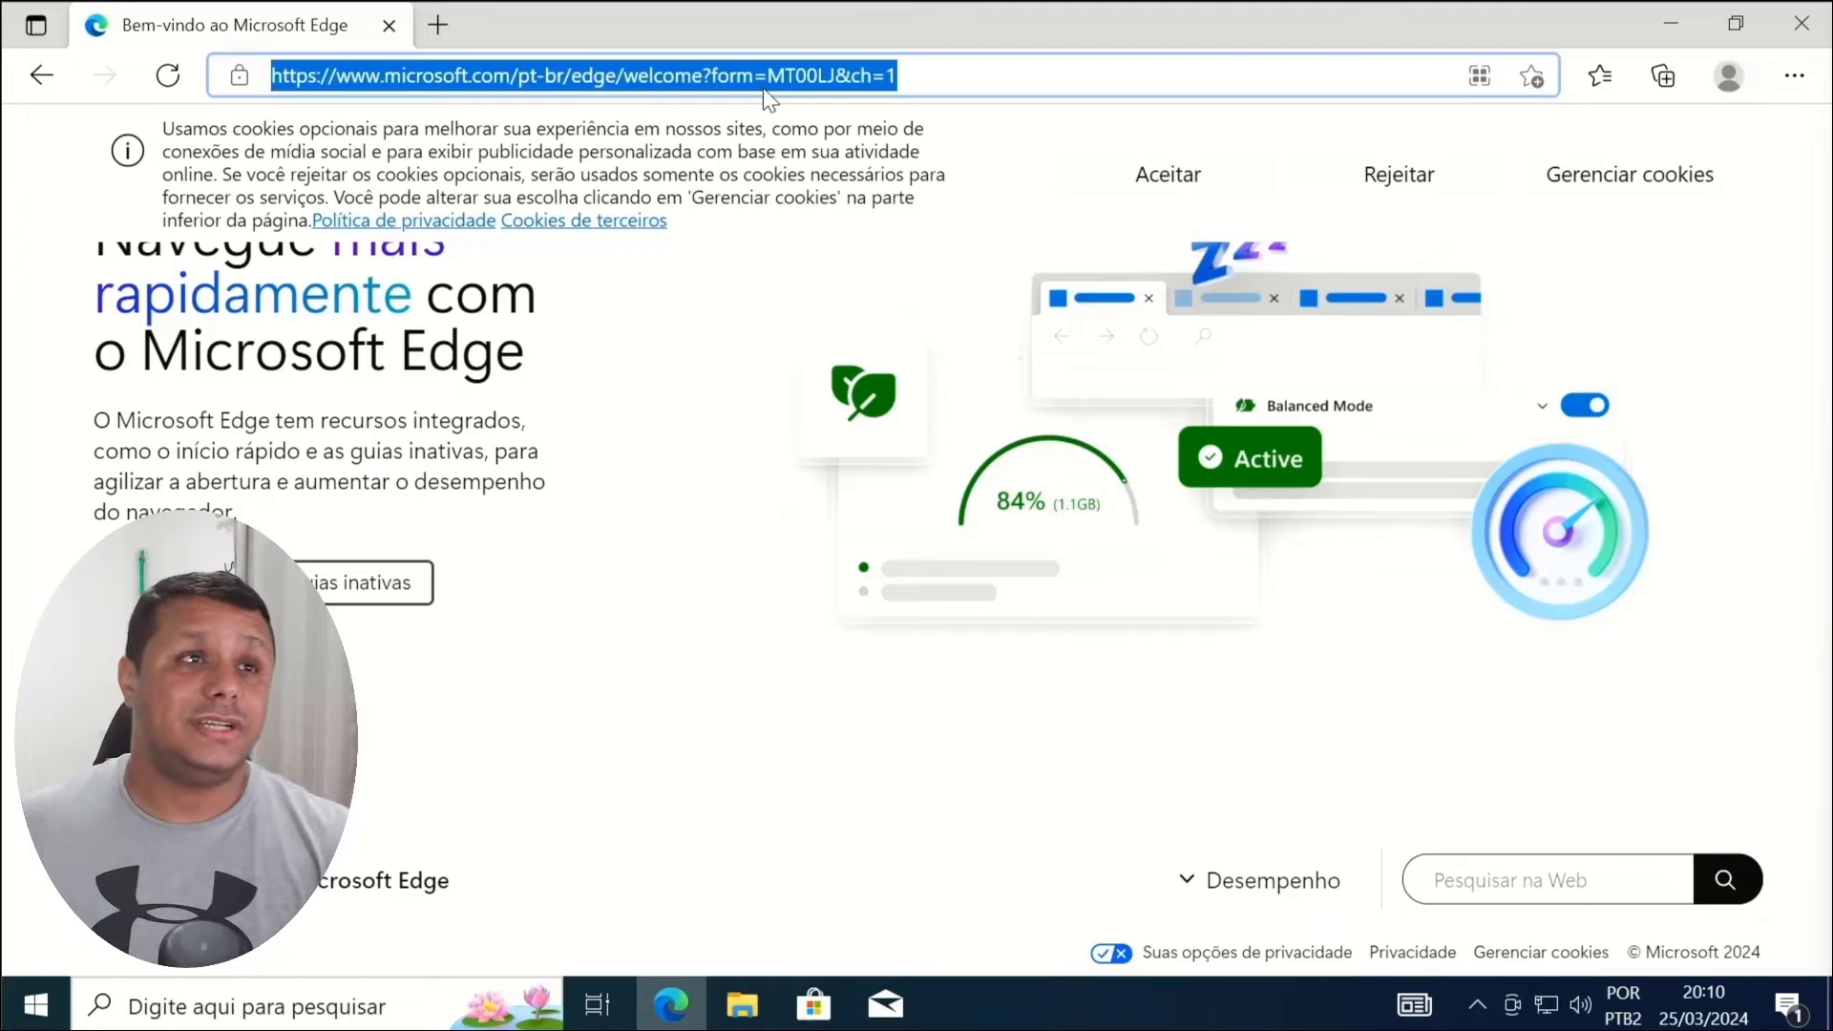
text(dell.com)
key(Return)
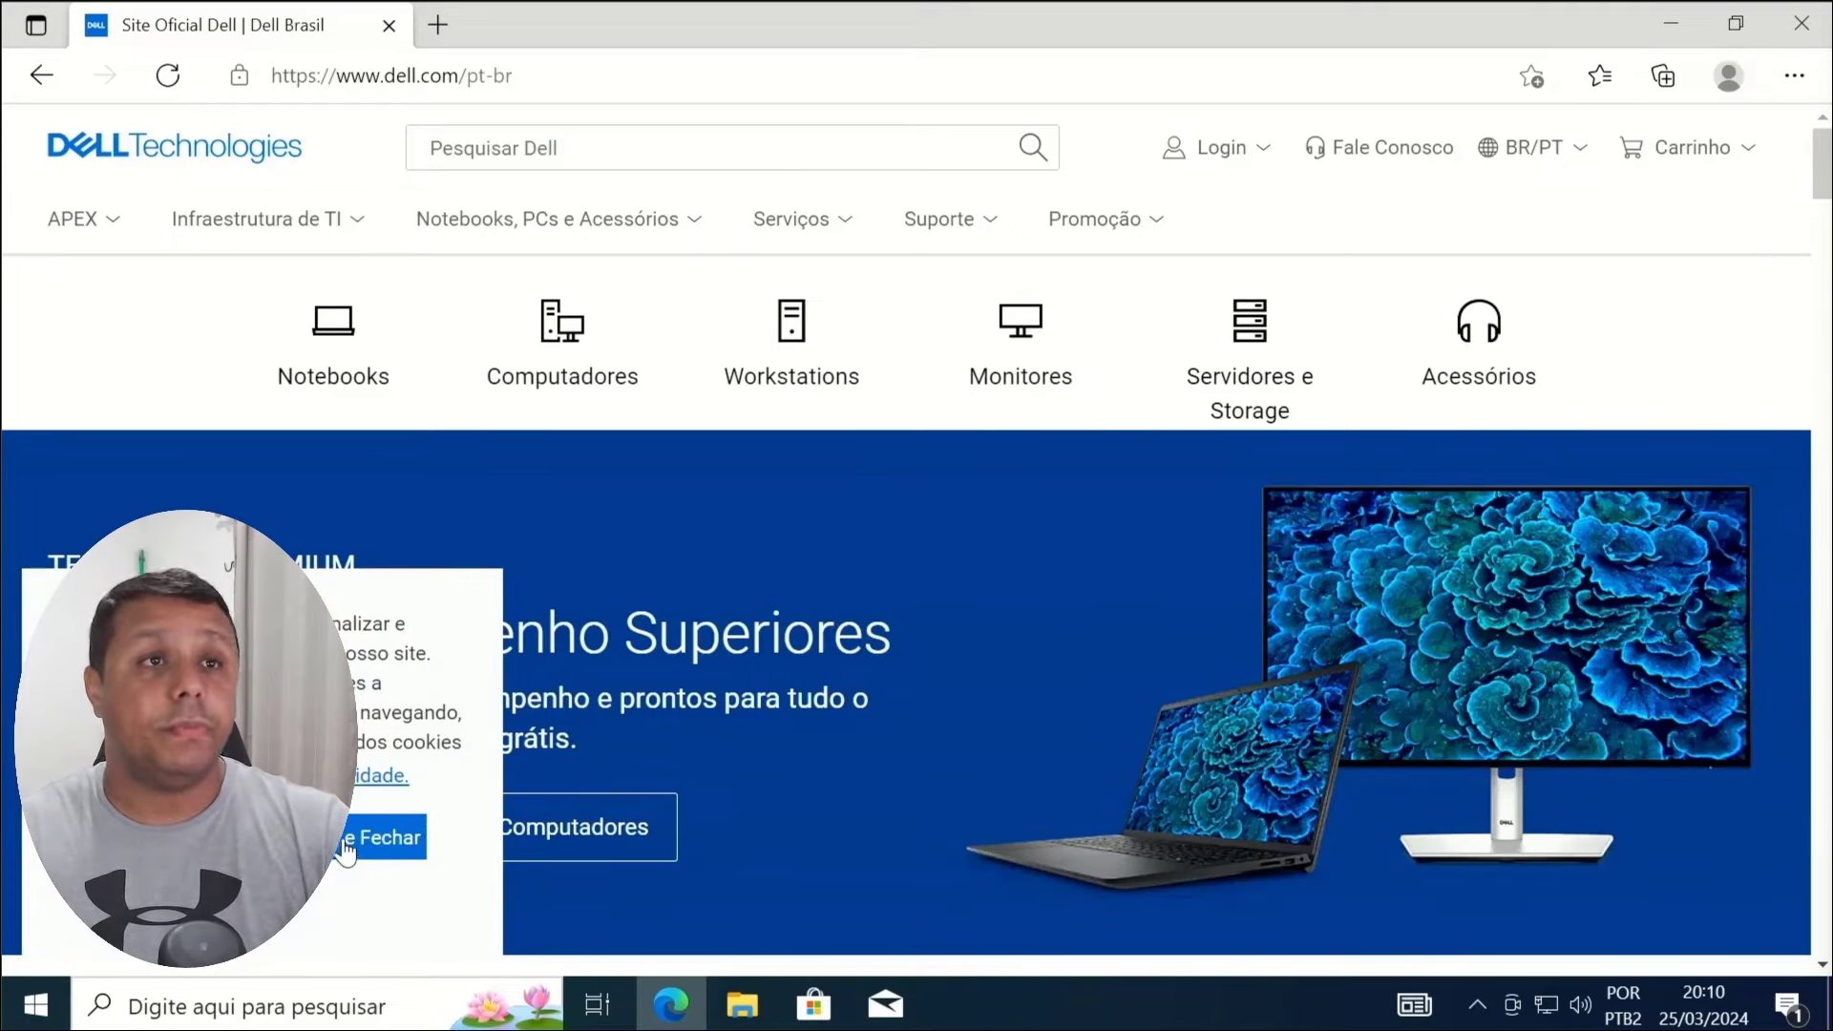
click(347, 840)
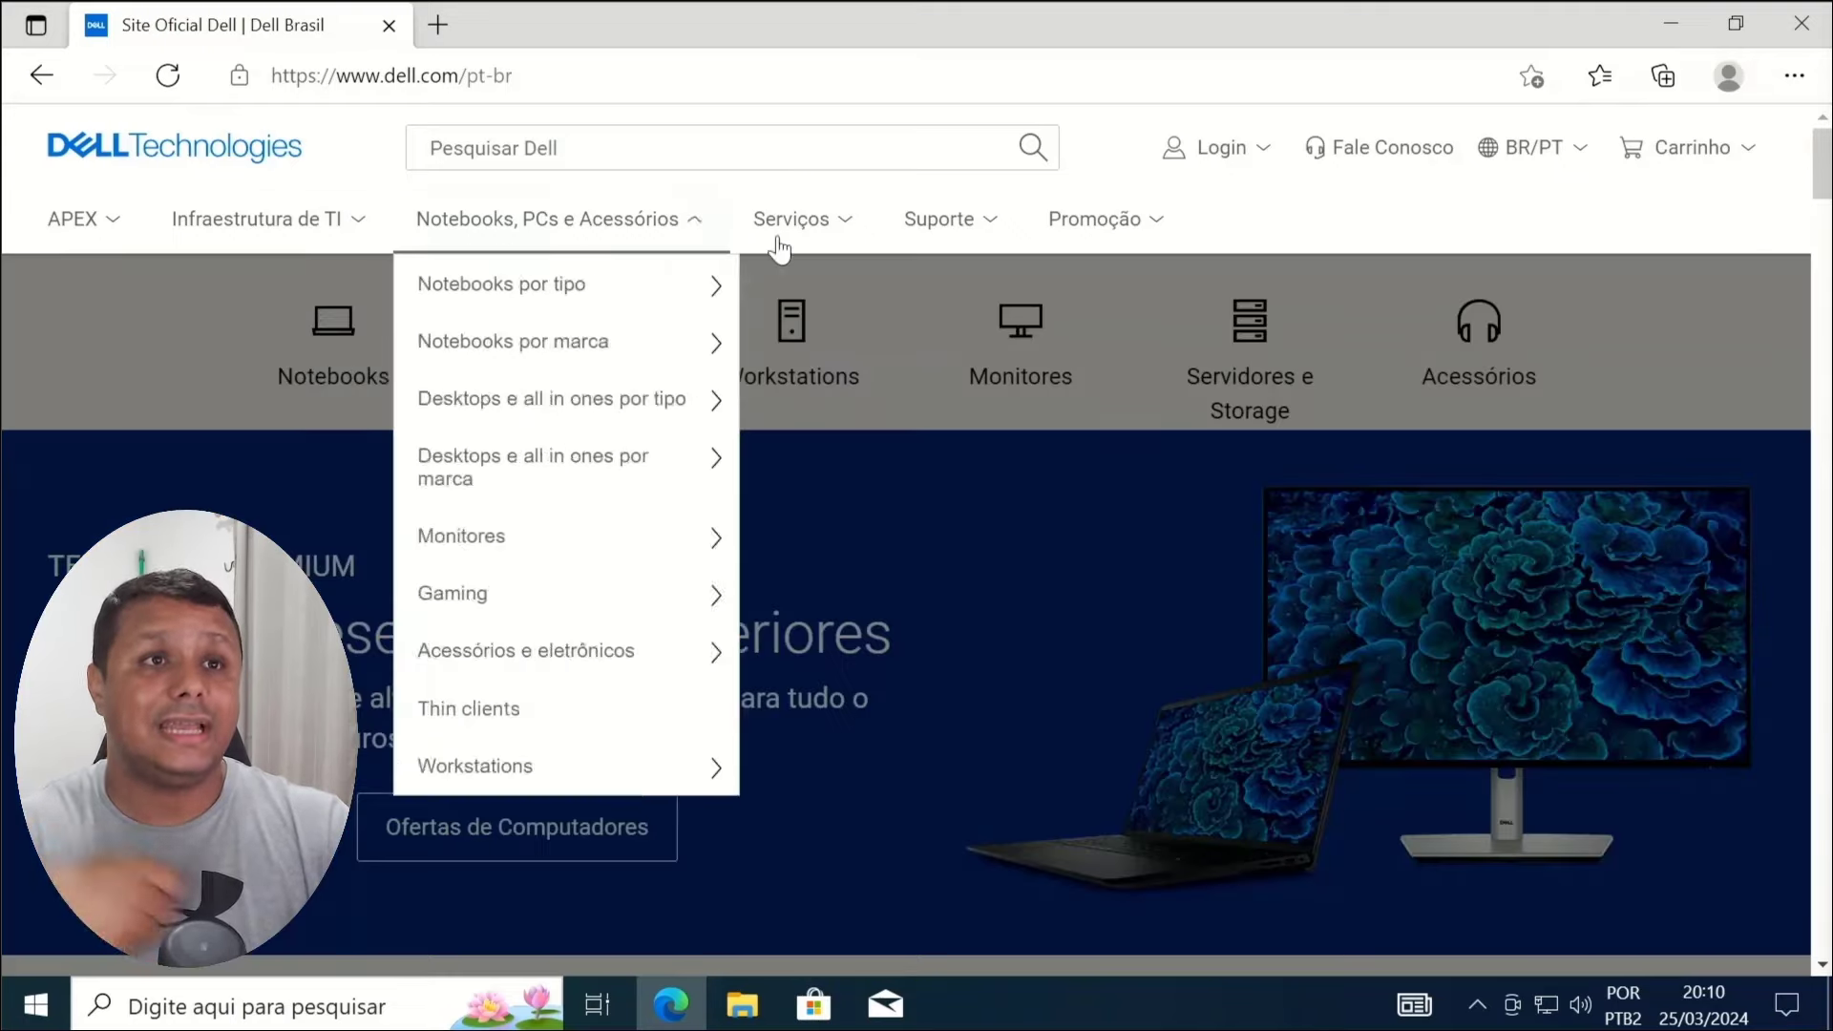
mouse_move(926, 229)
click(961, 286)
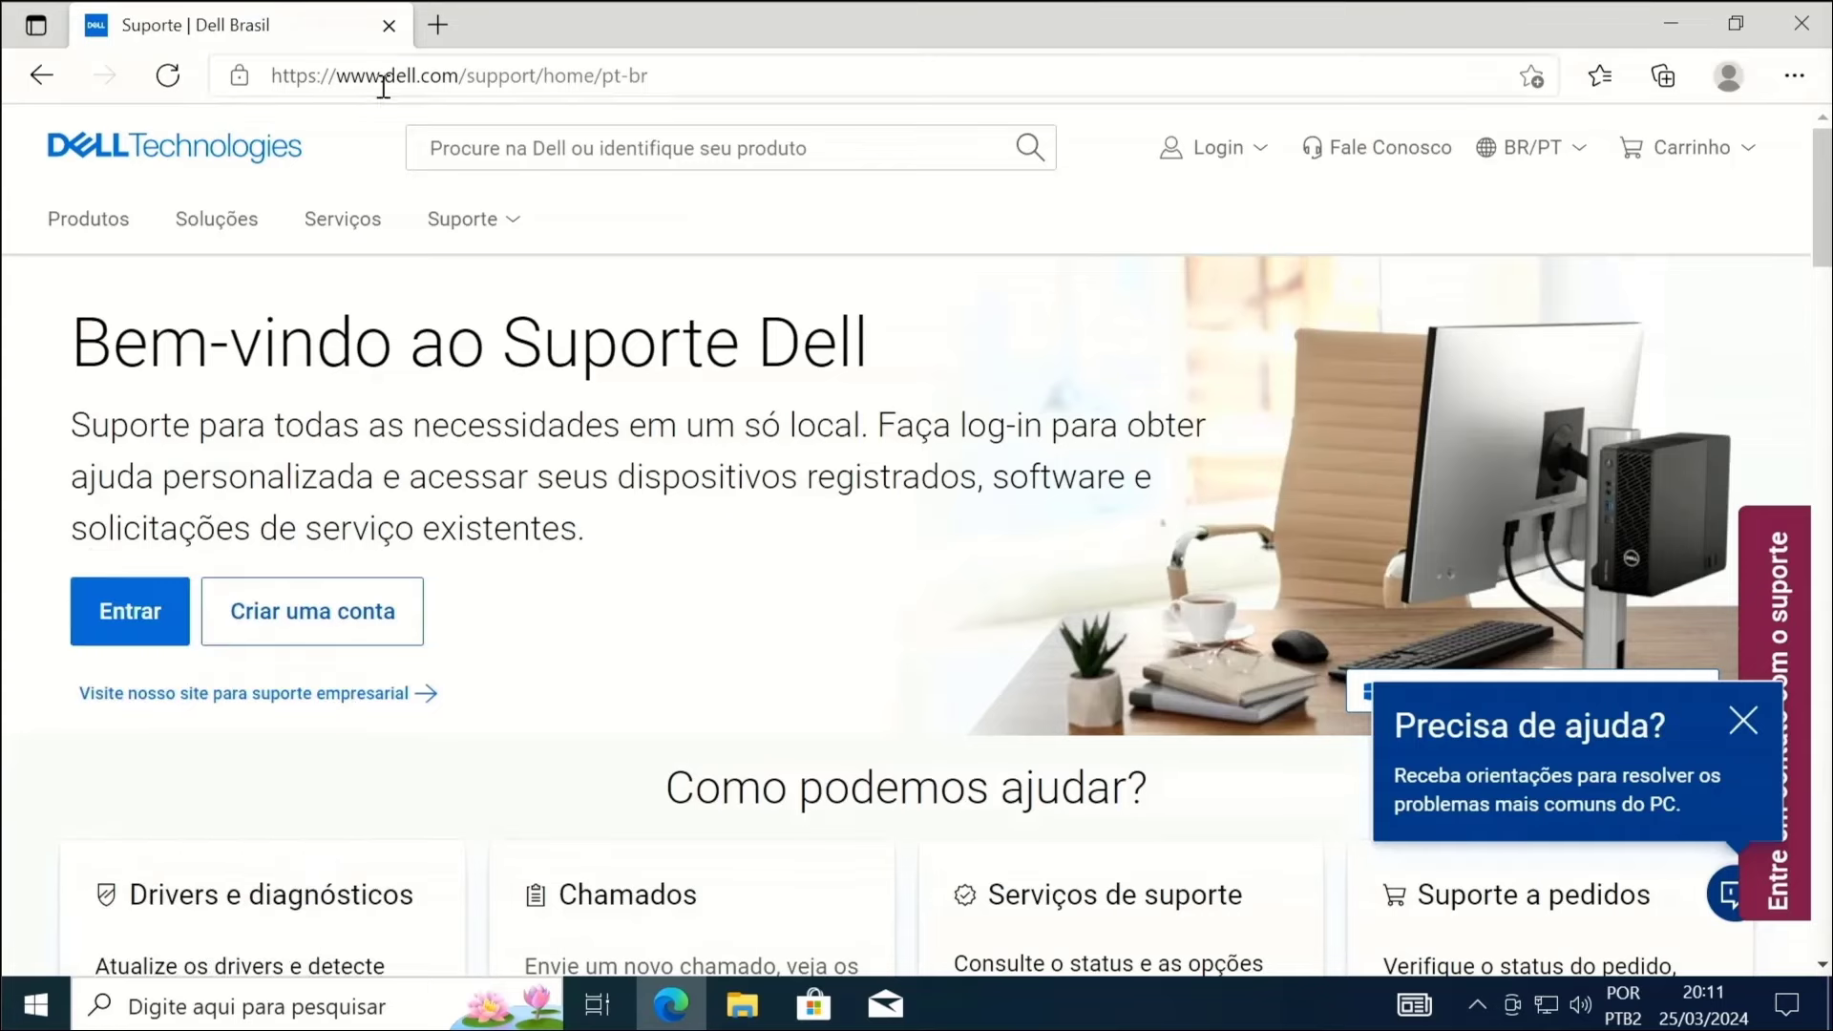
Step: Search the Dell support site for 'osiso' and dismiss the sign-in and language-filter pop-ups
click(471, 137)
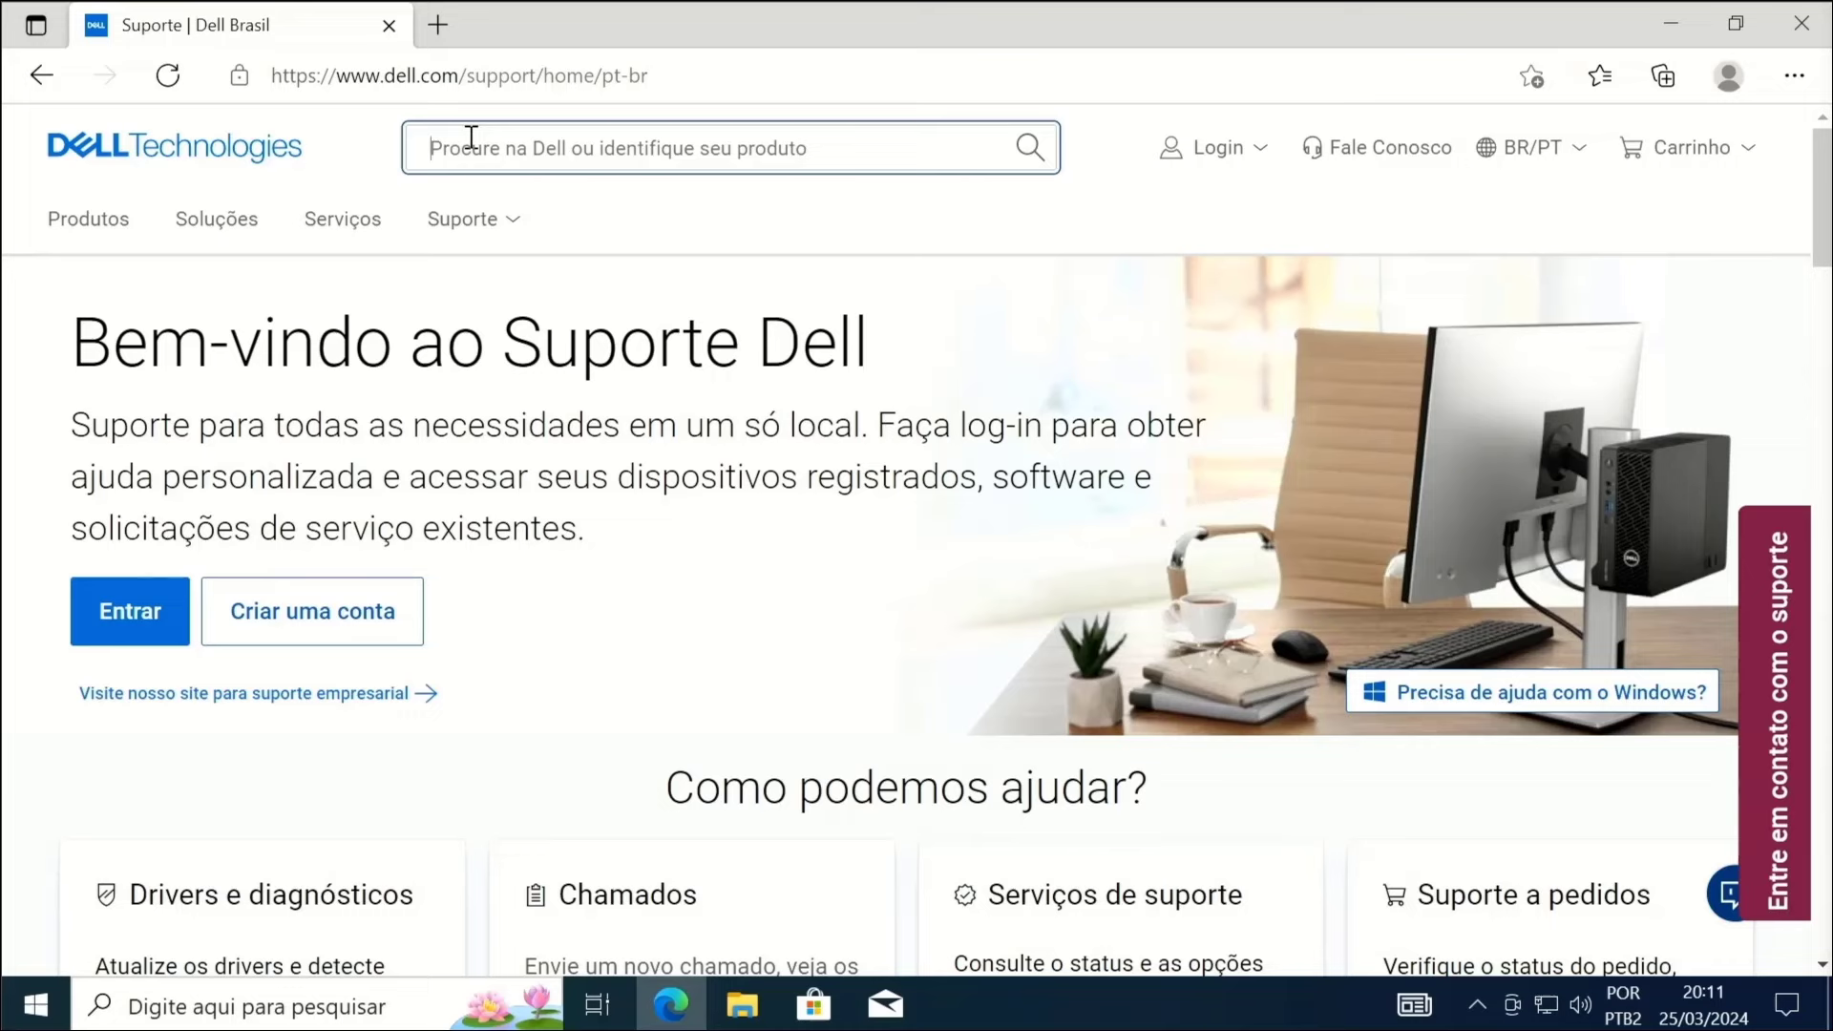
text(os)
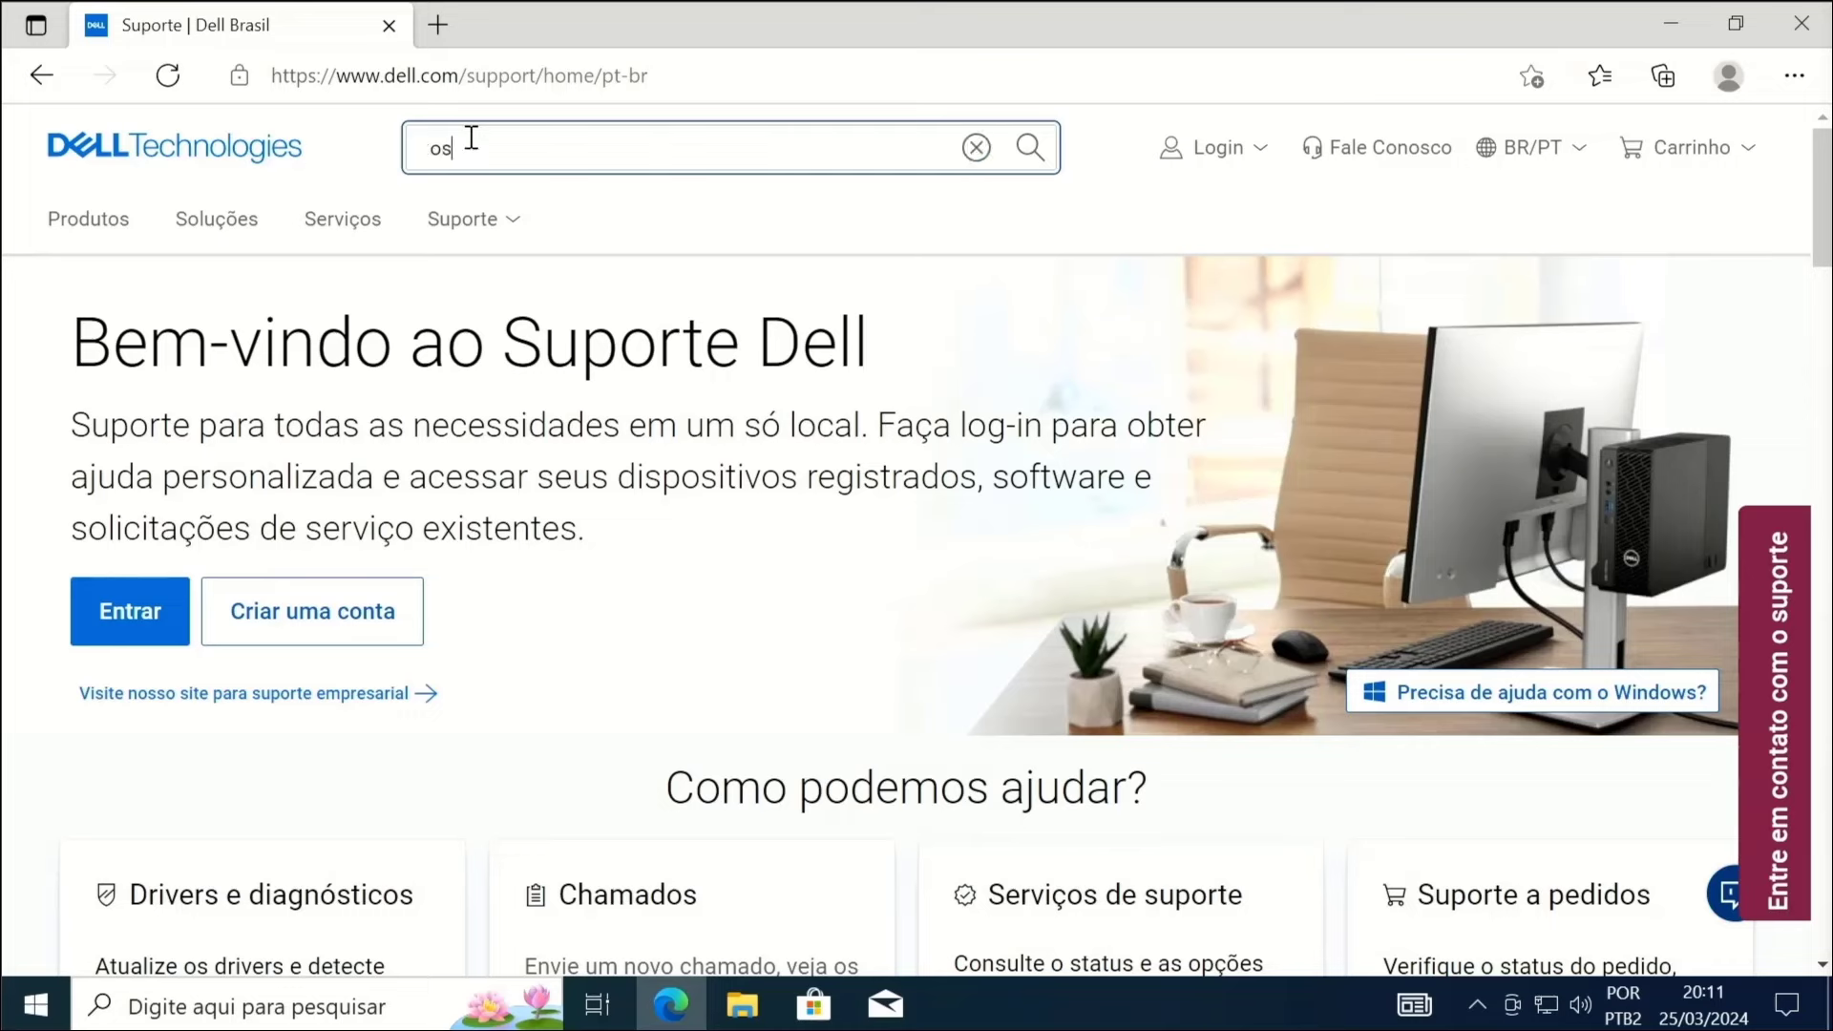
text(iso)
key(Return)
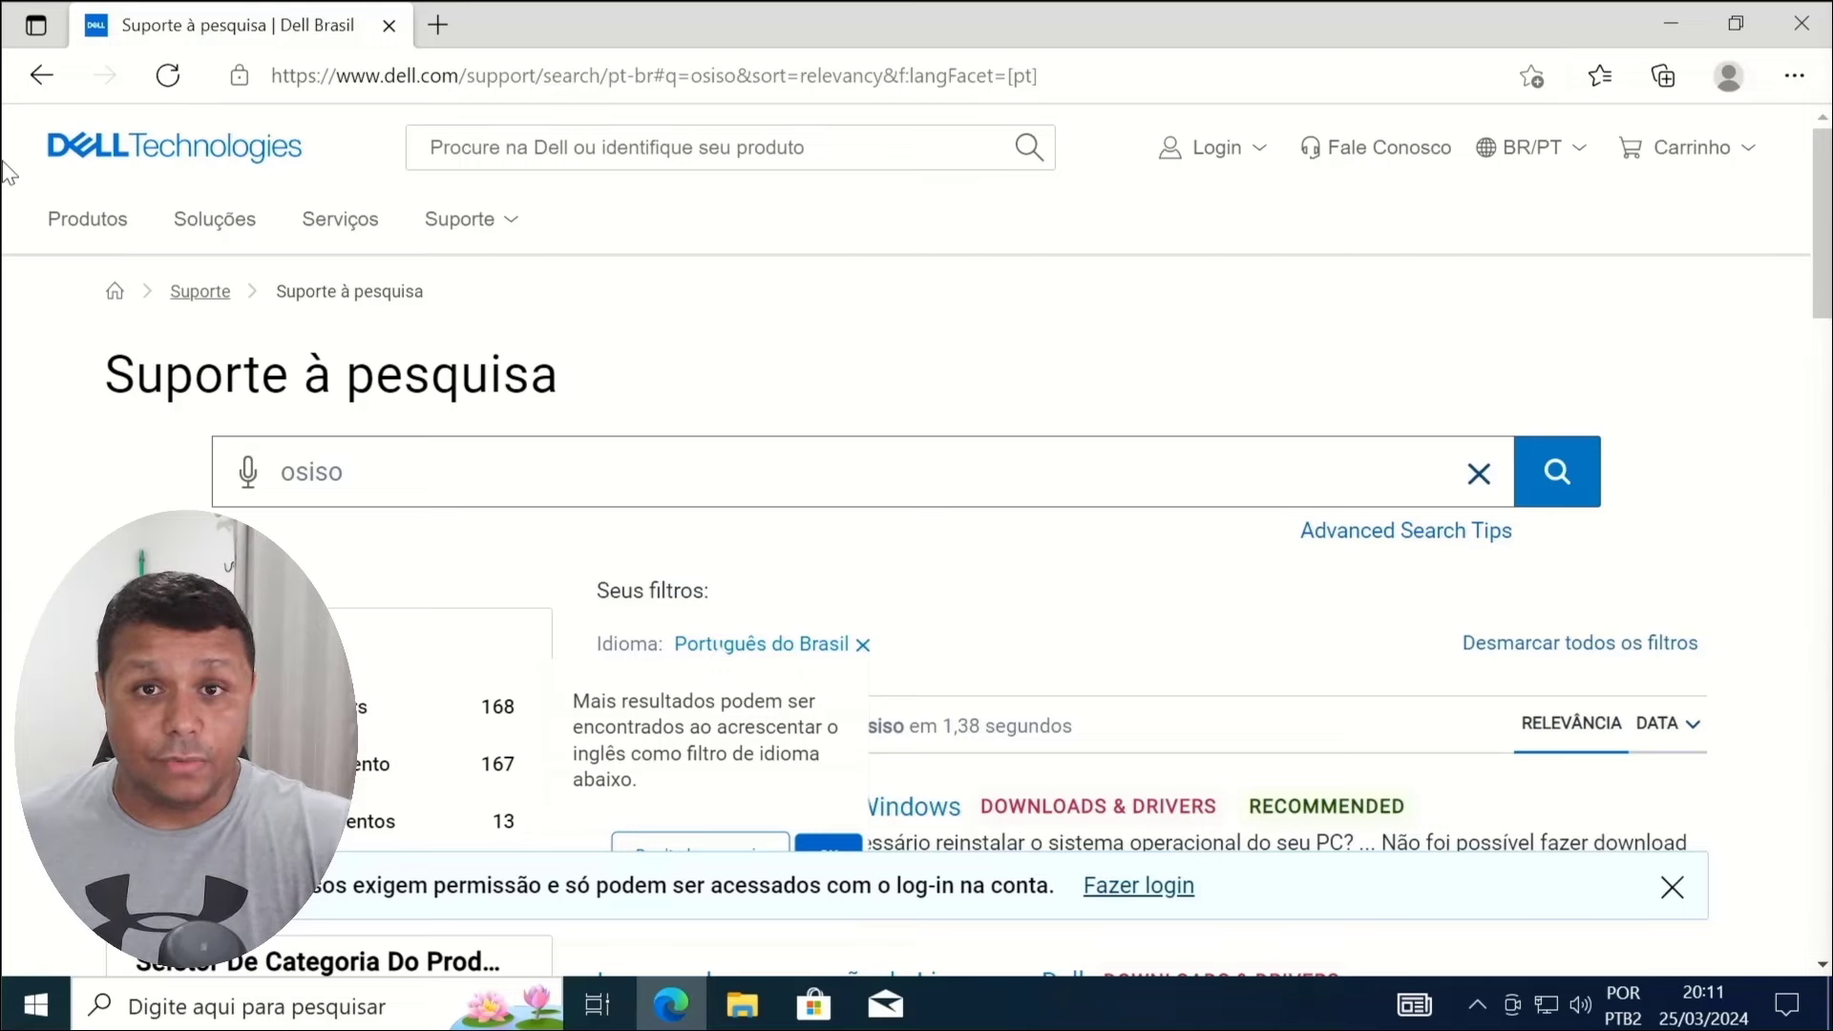
click(1670, 887)
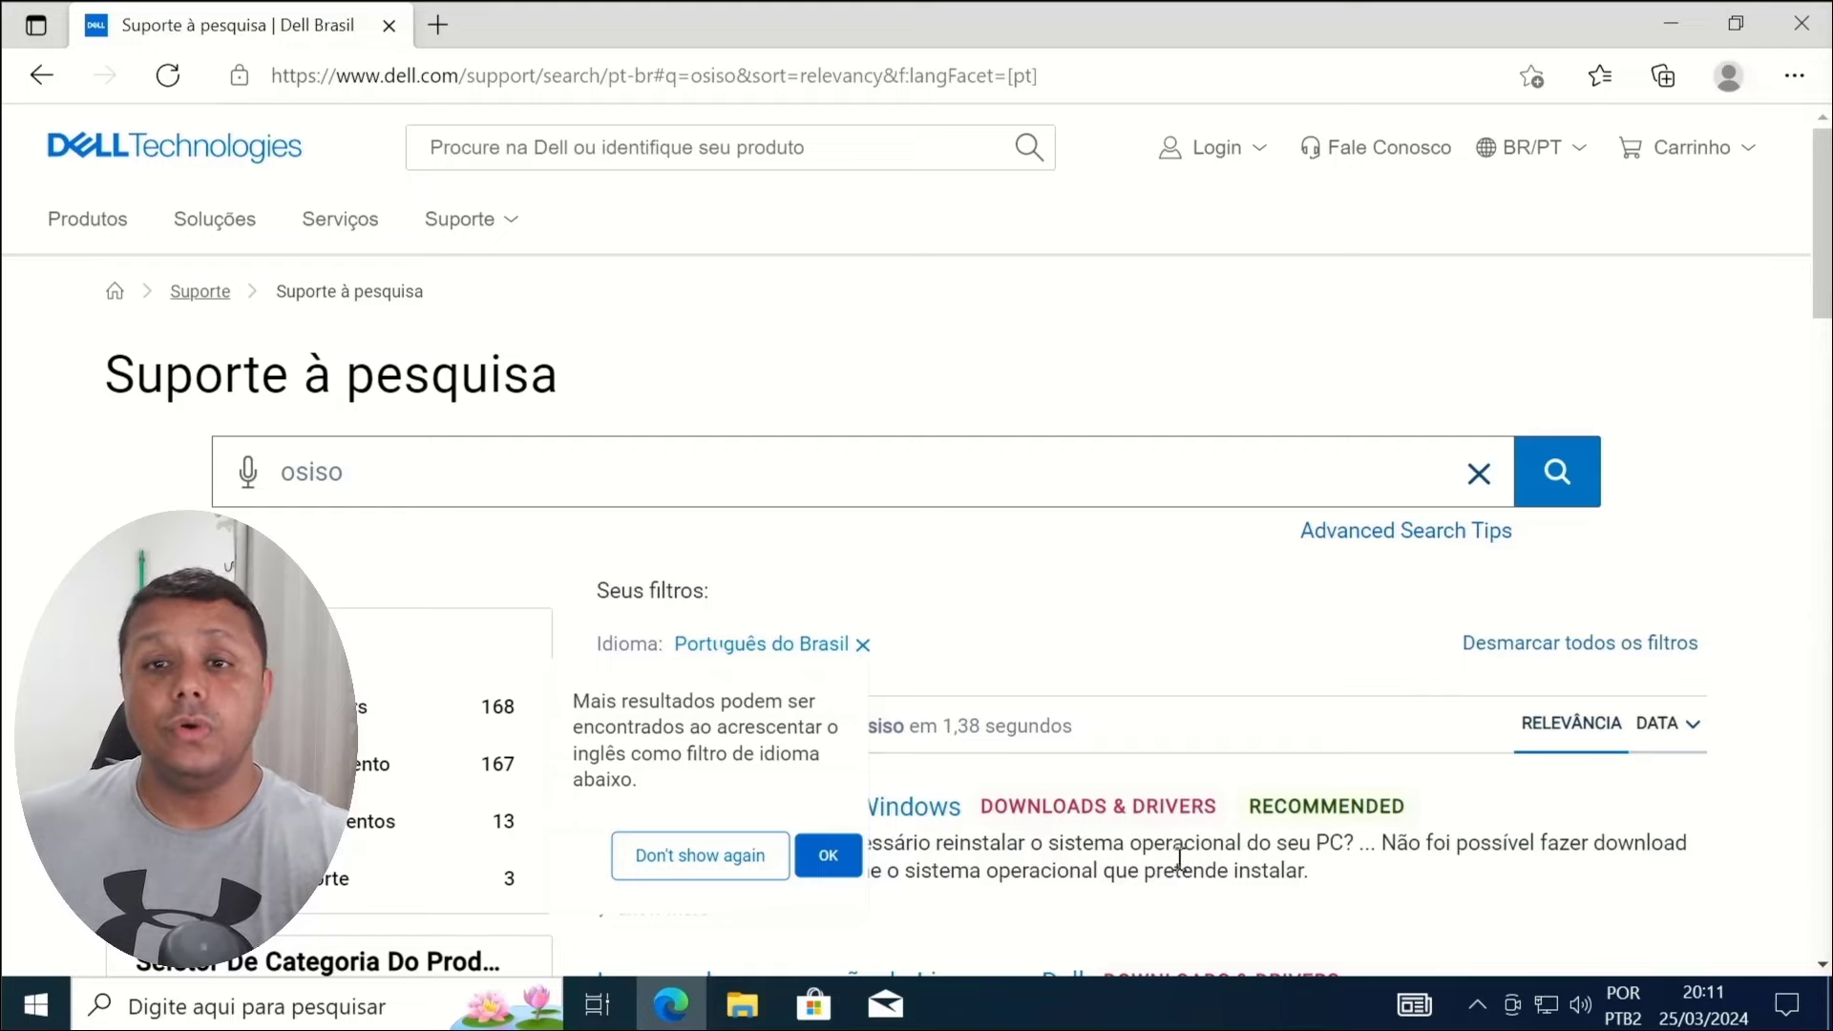
scroll(1180, 857, down, 3)
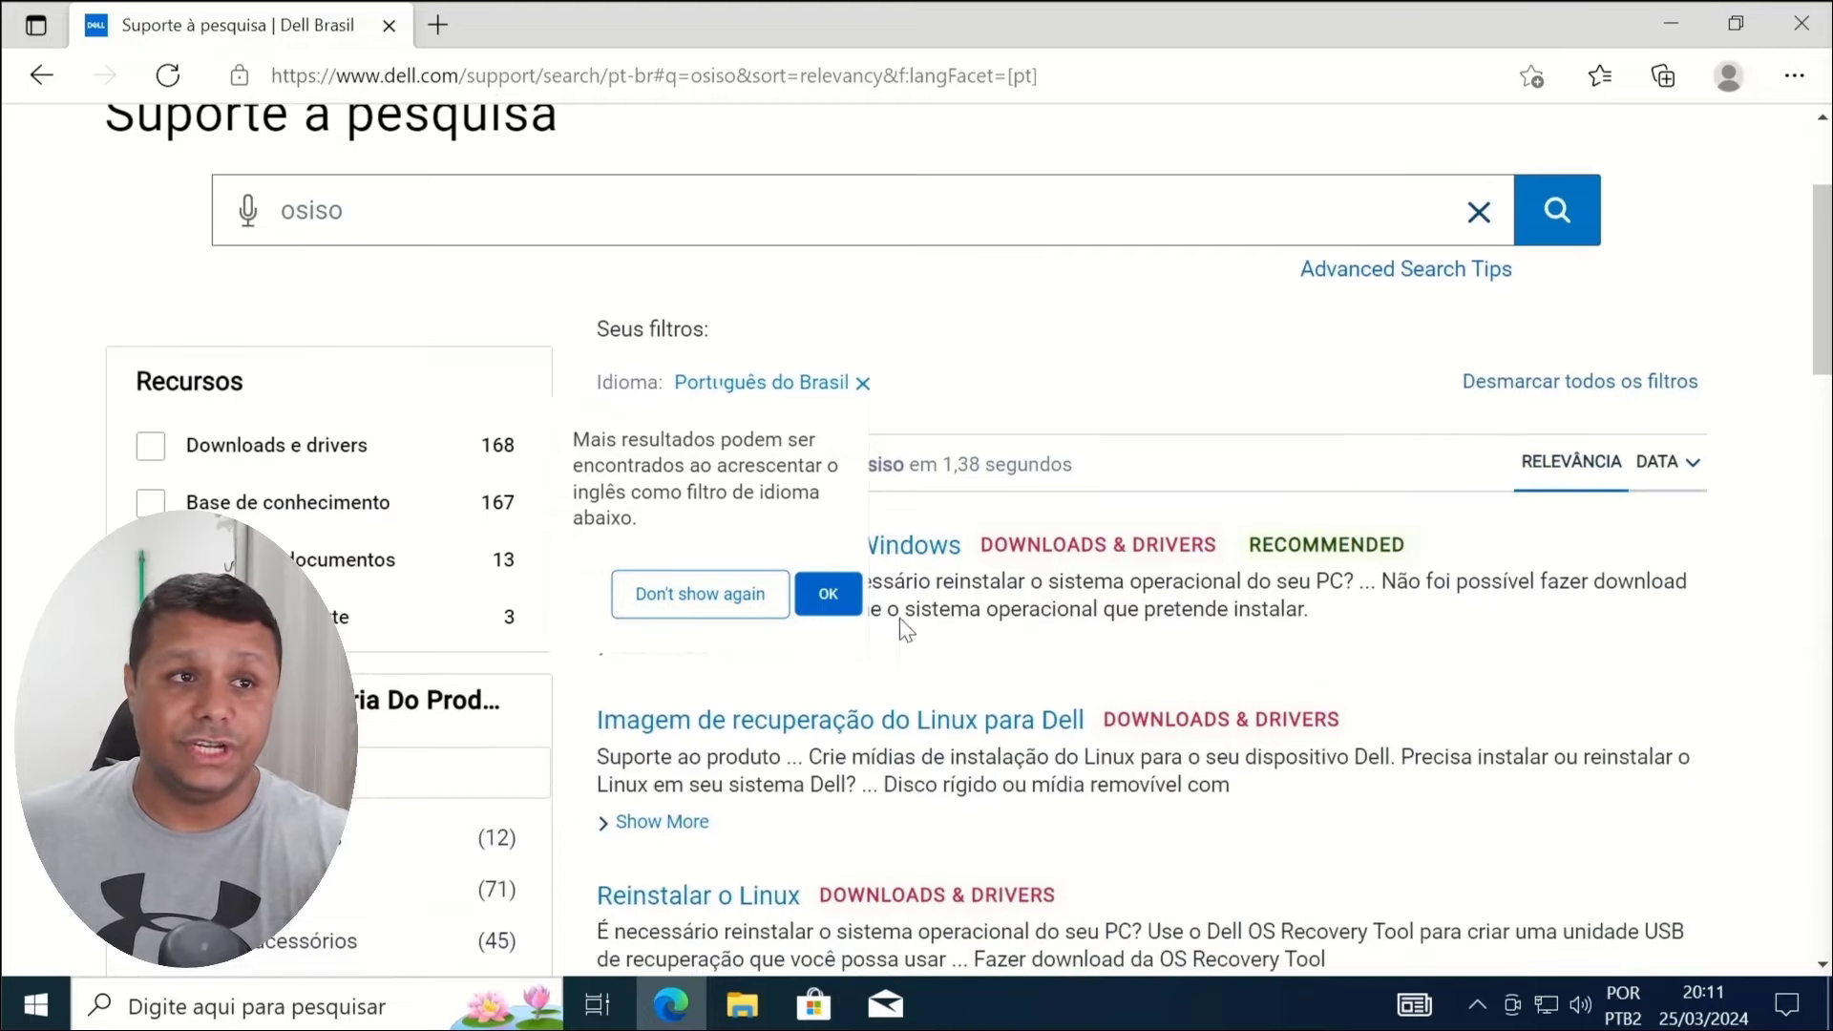
click(820, 594)
Step: Expand the 'Reinstalar o Microsoft Windows' result and select its driver ID W732
scroll(1117, 644, down, 2)
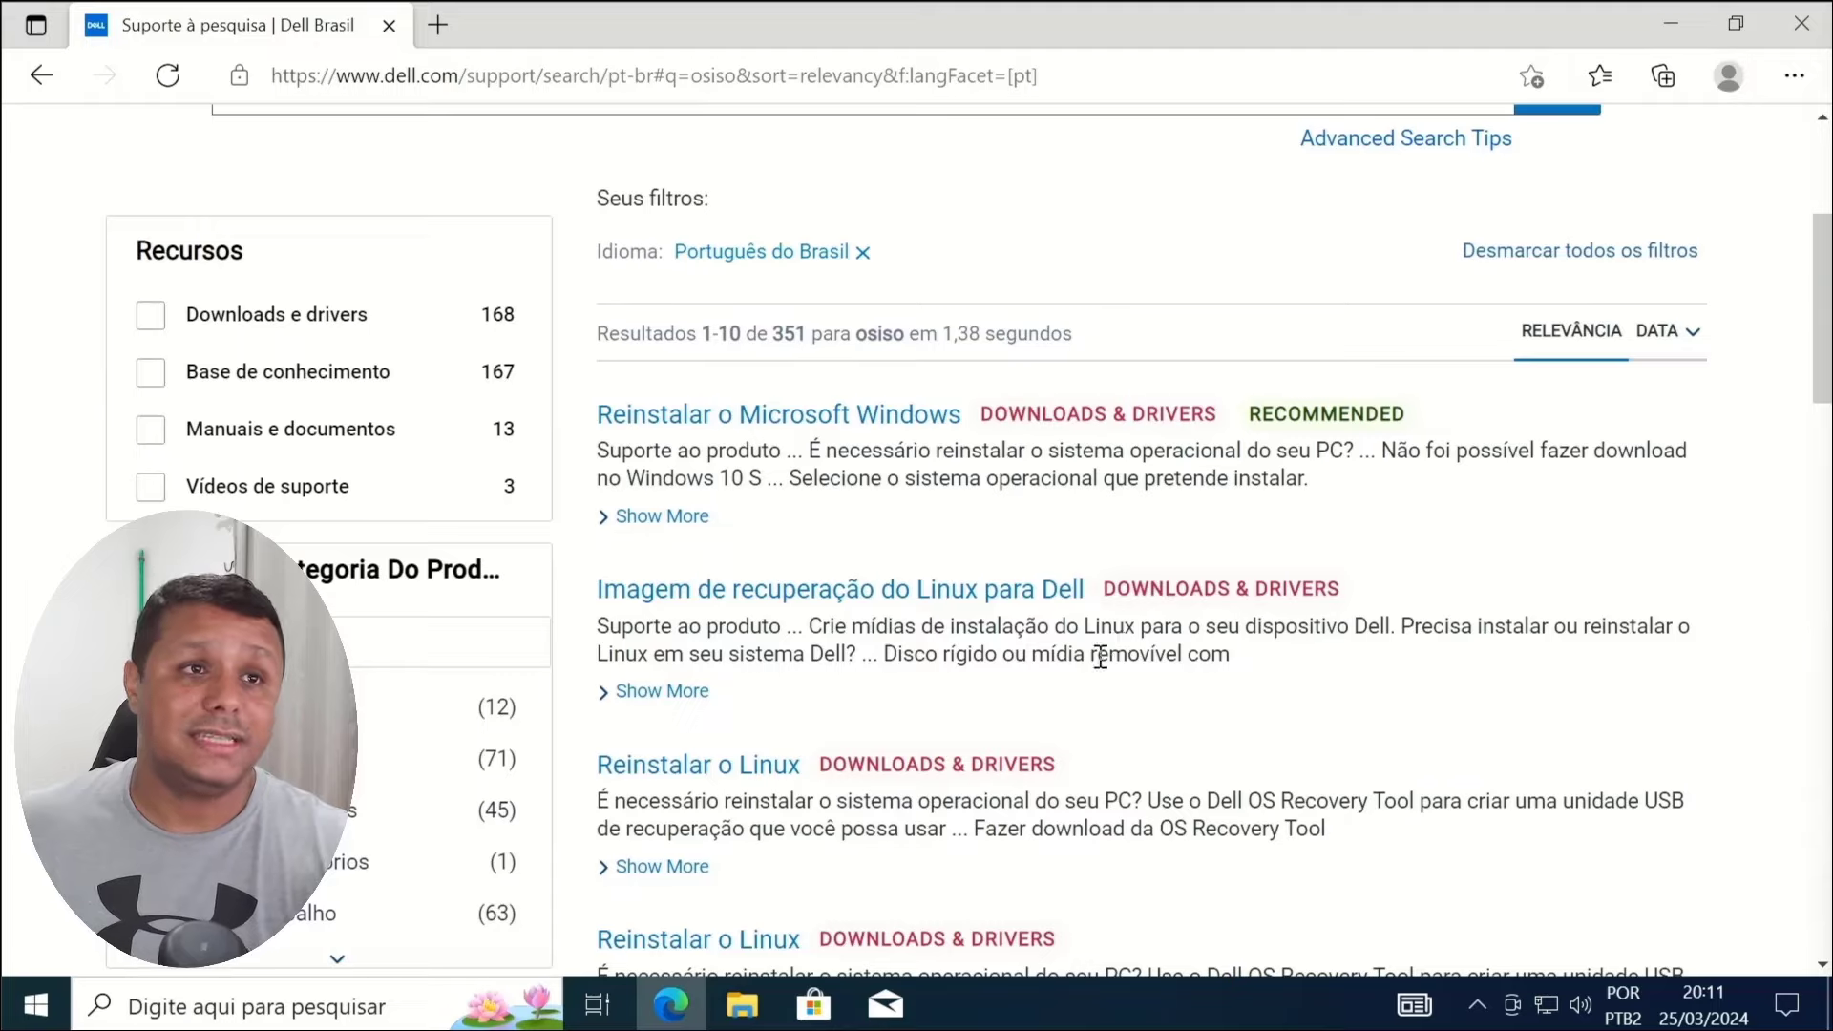
scroll(1098, 654, down, 3)
scroll(1059, 654, up, 3)
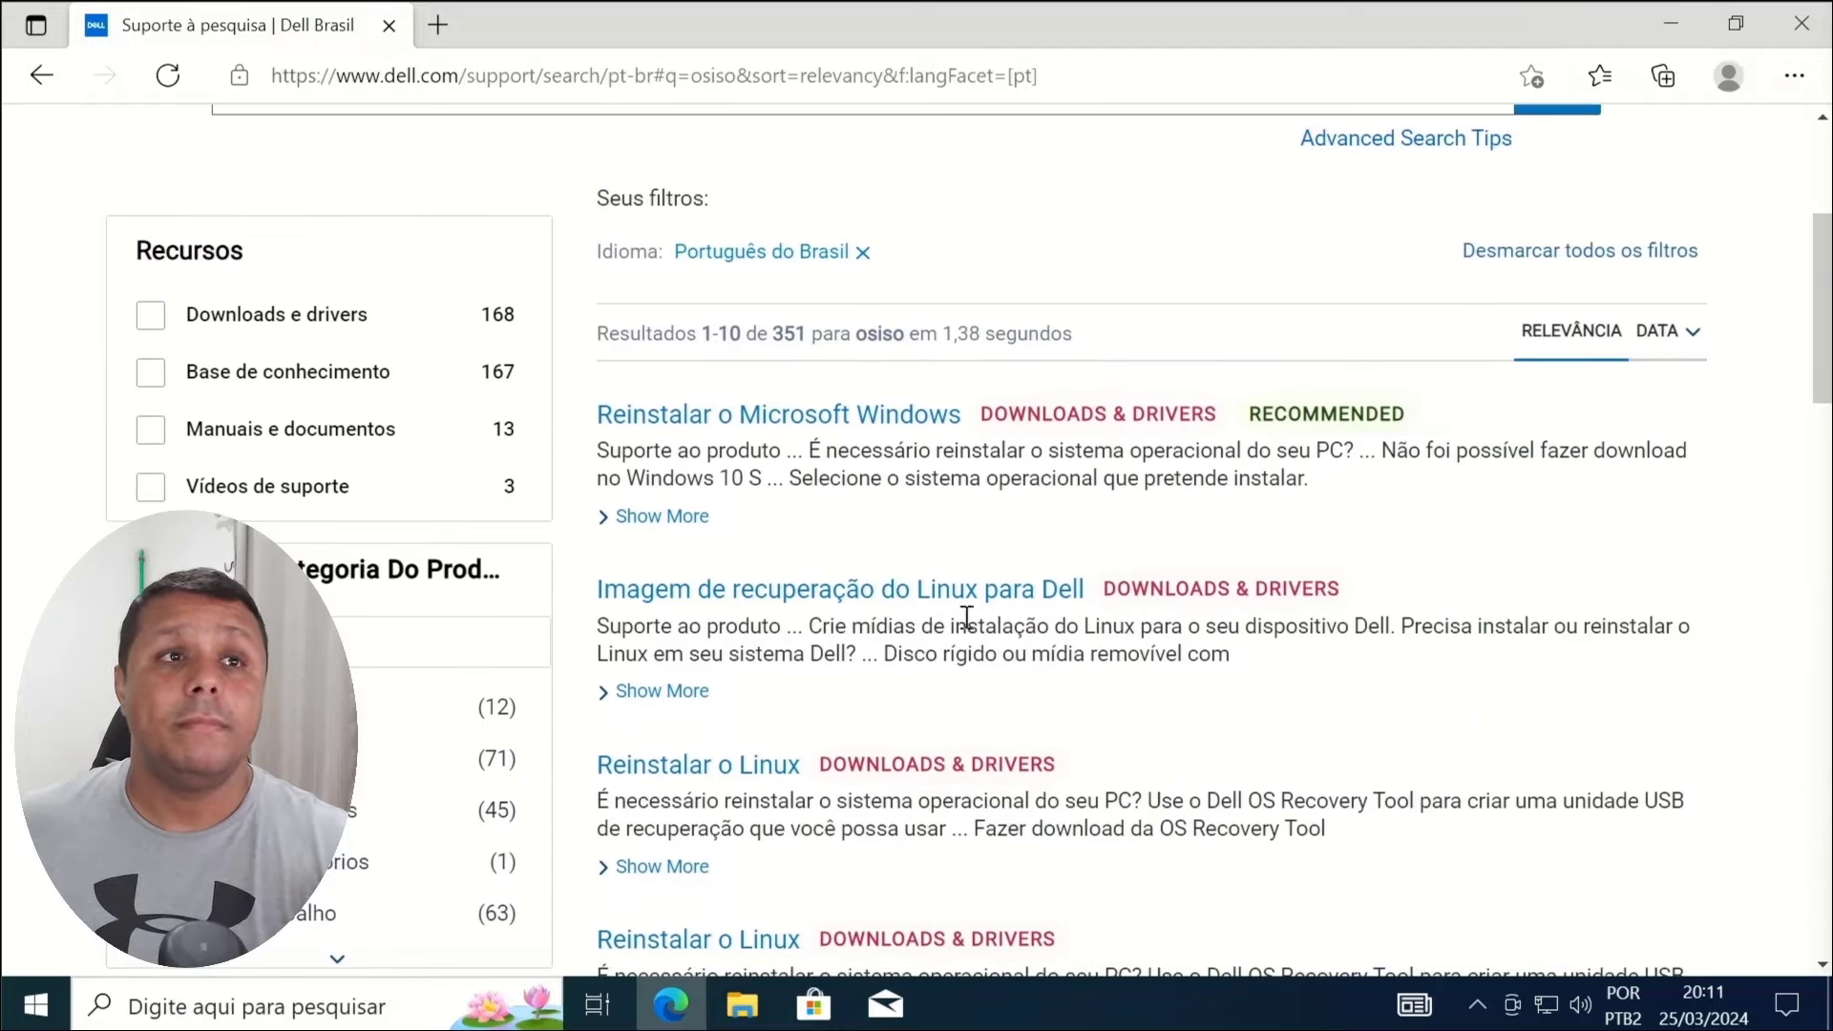
click(692, 517)
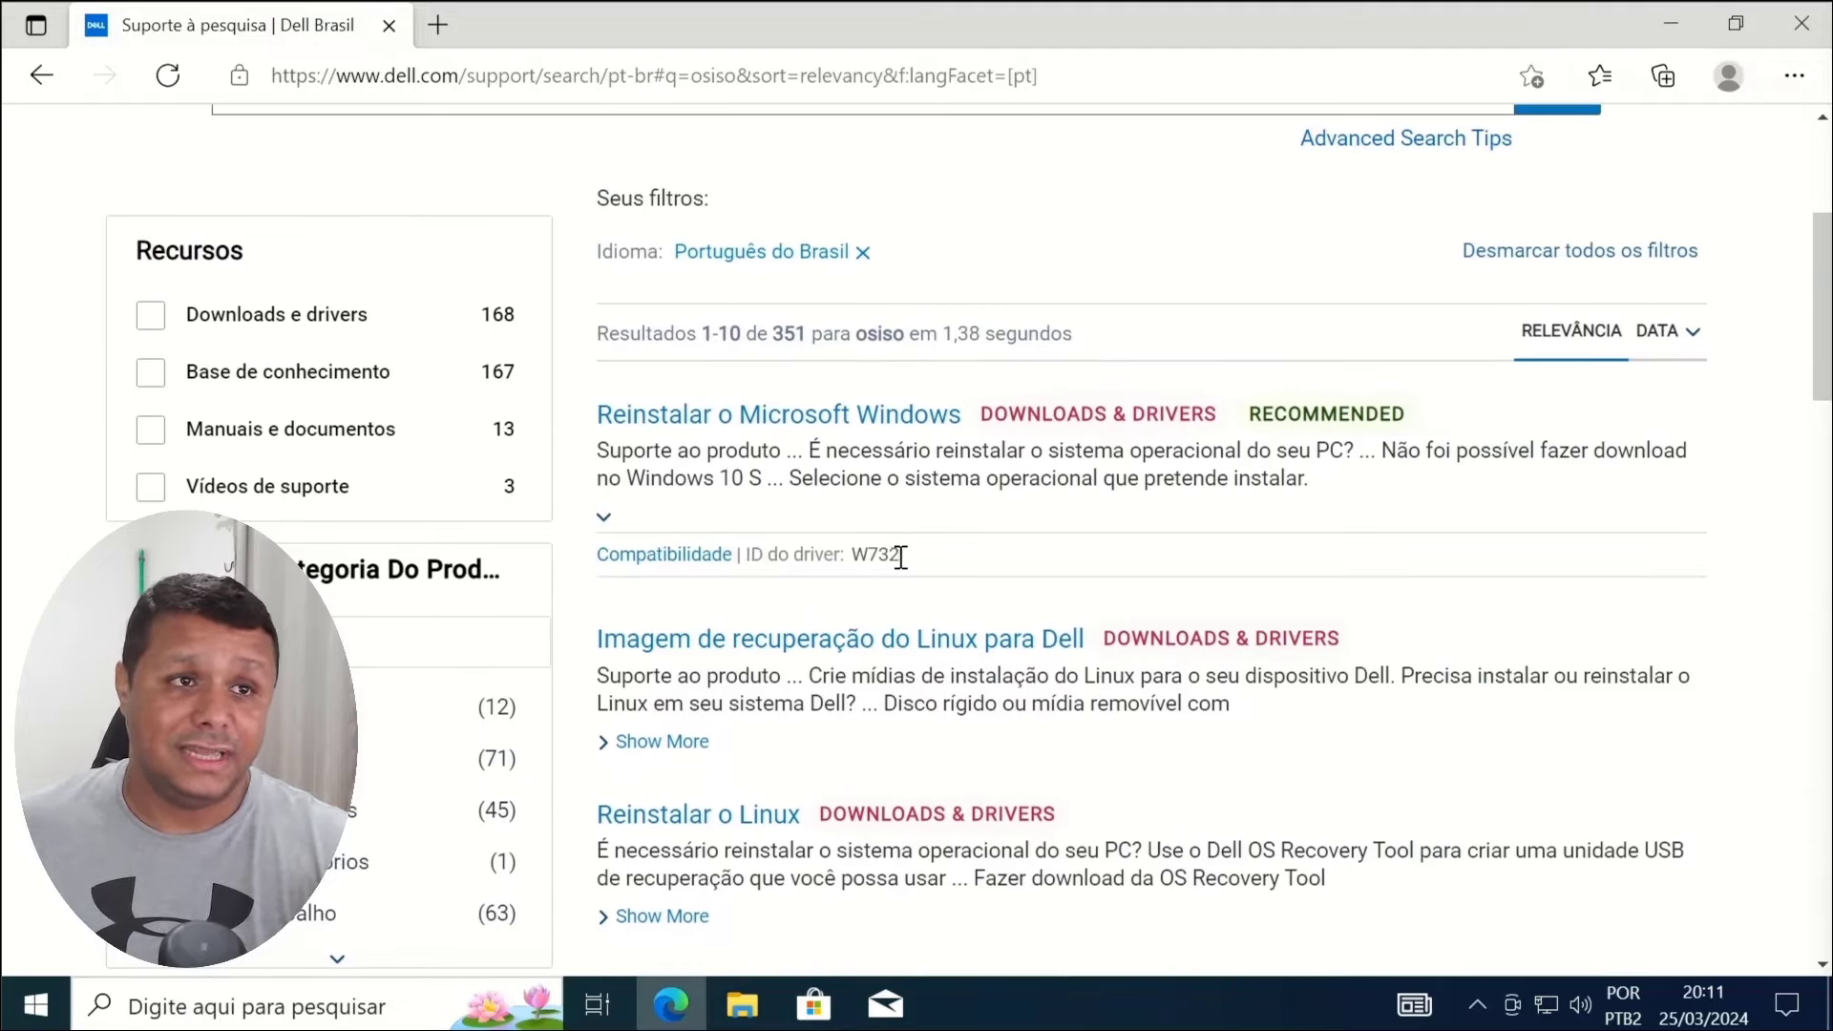
drag(899, 554, 851, 555)
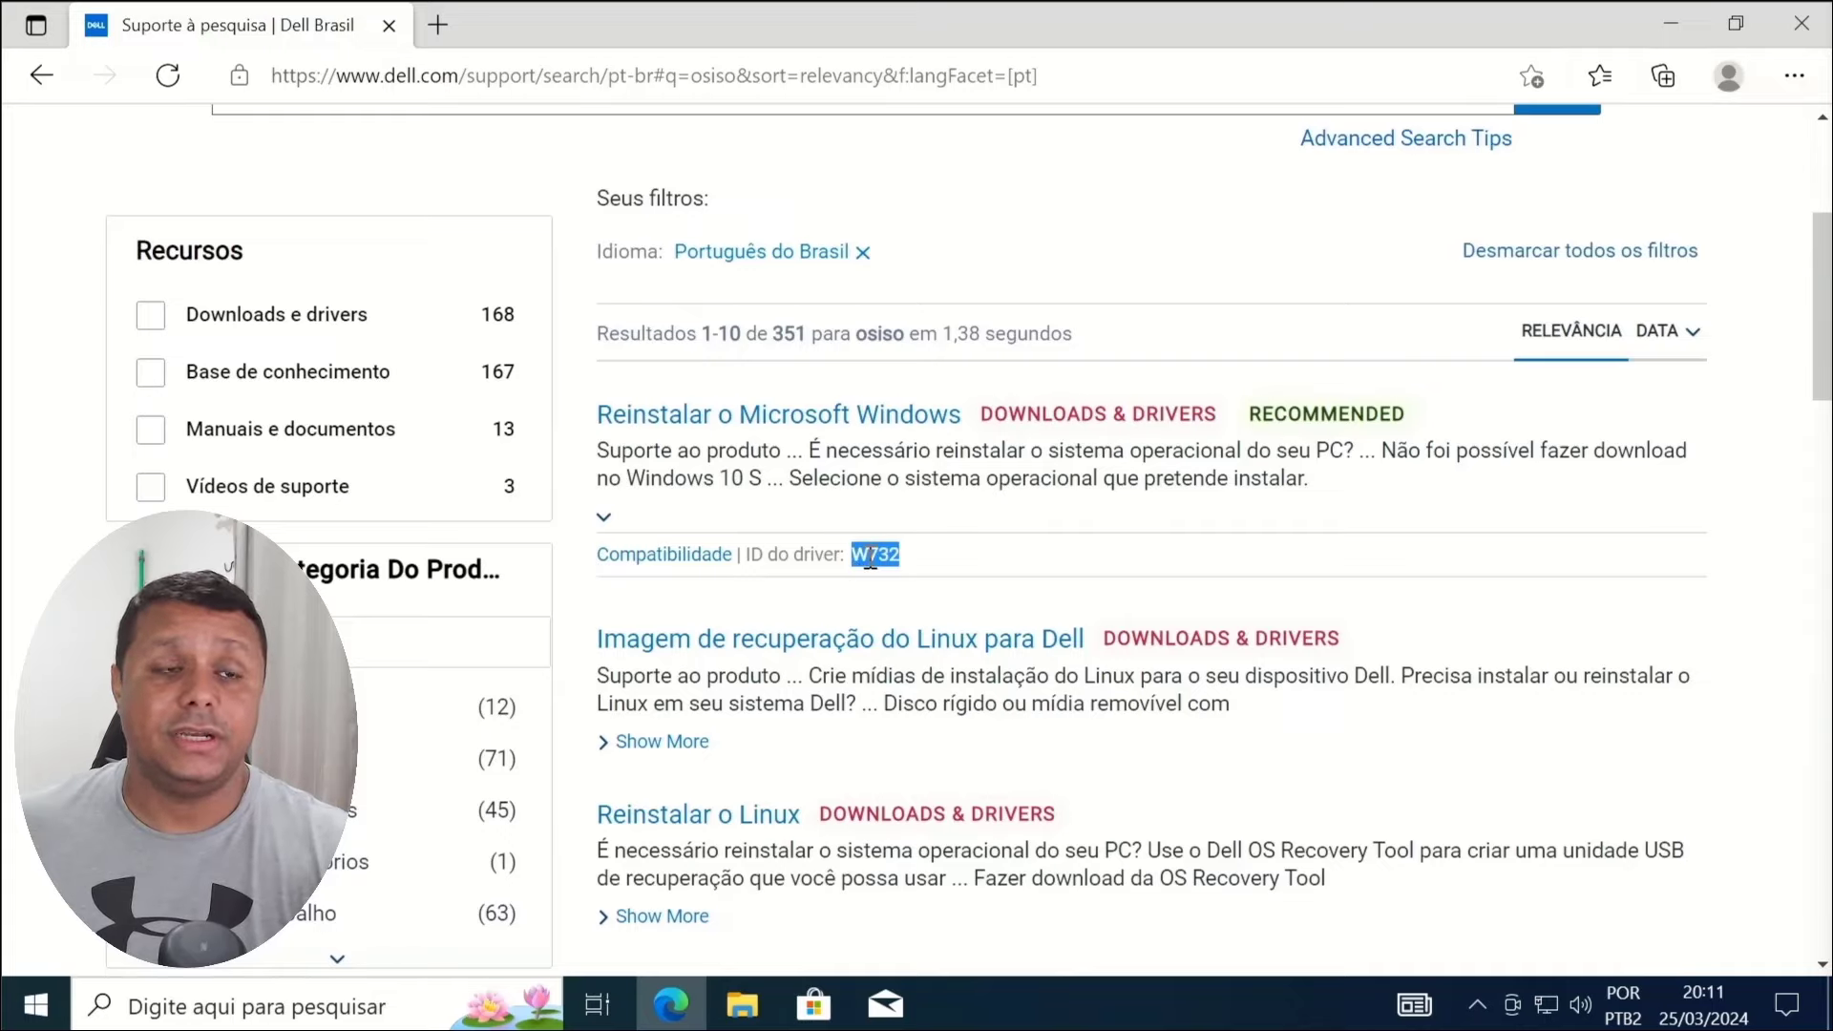
Step: Download the OS Recovery Tool from 'Reinstalar o Microsoft Windows' and install Dell USB Recovery Tool v2.3.2
click(701, 410)
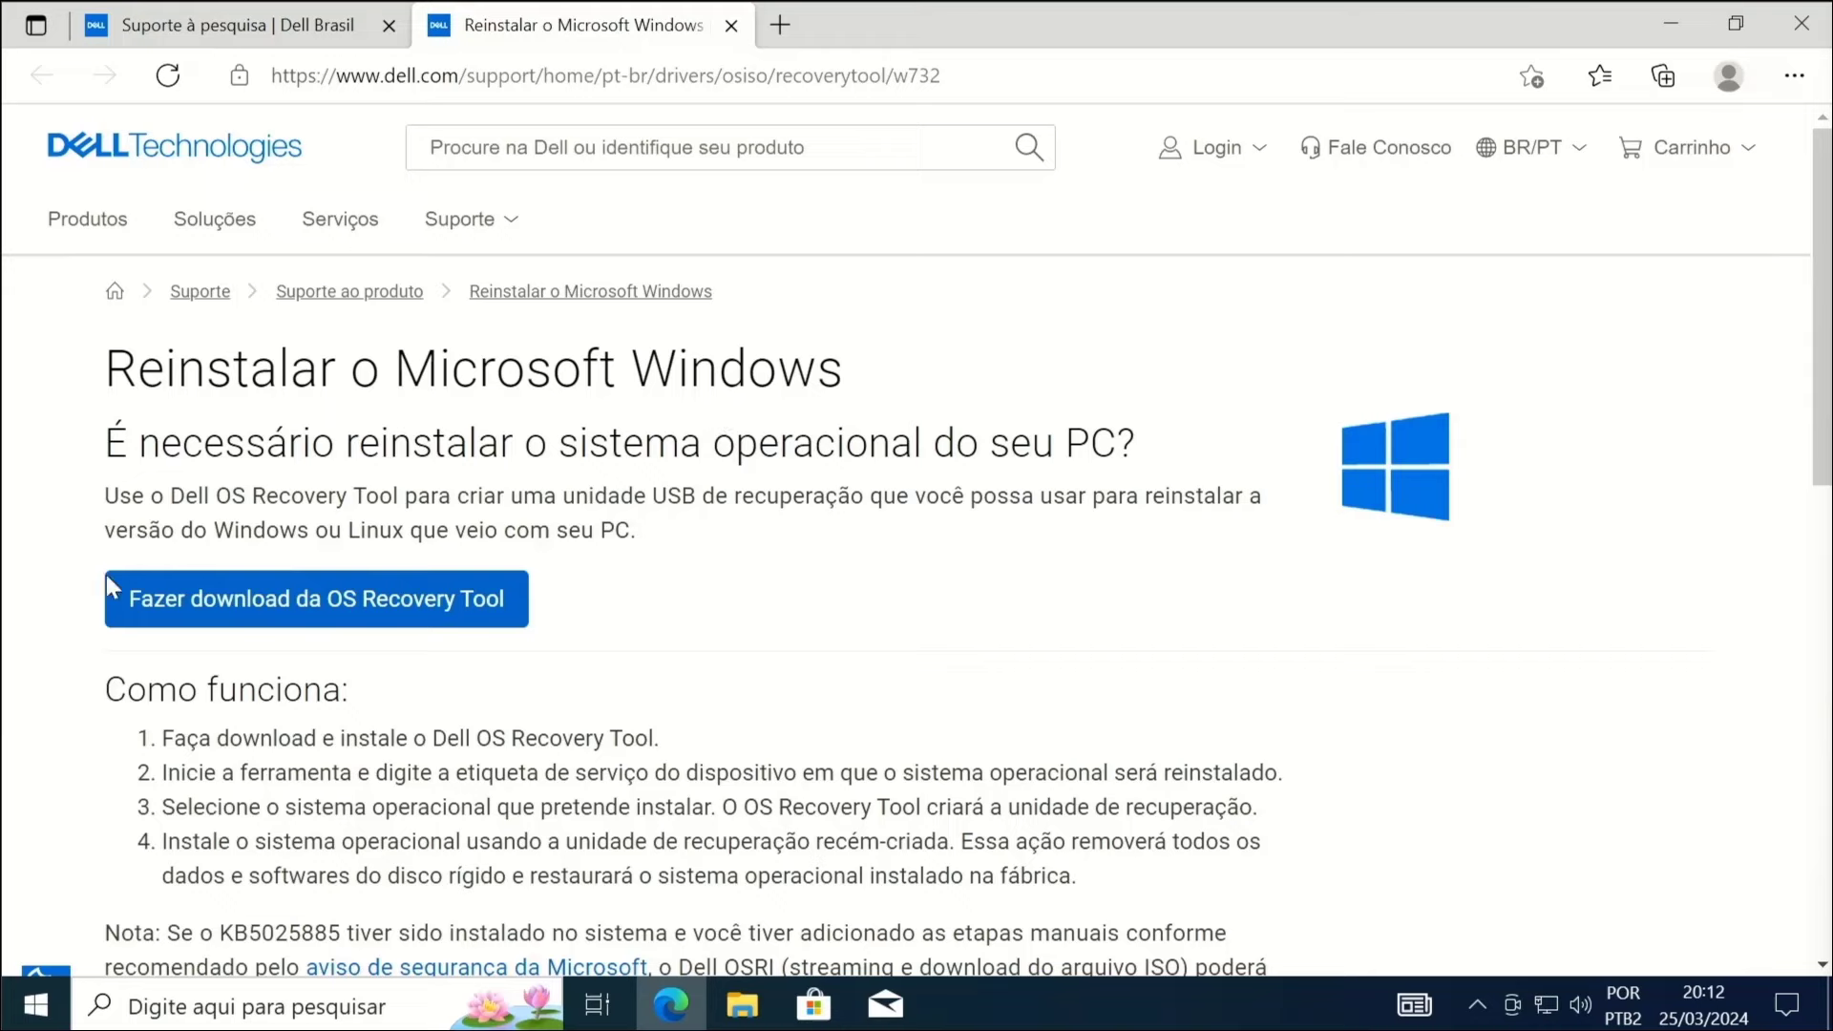
click(212, 594)
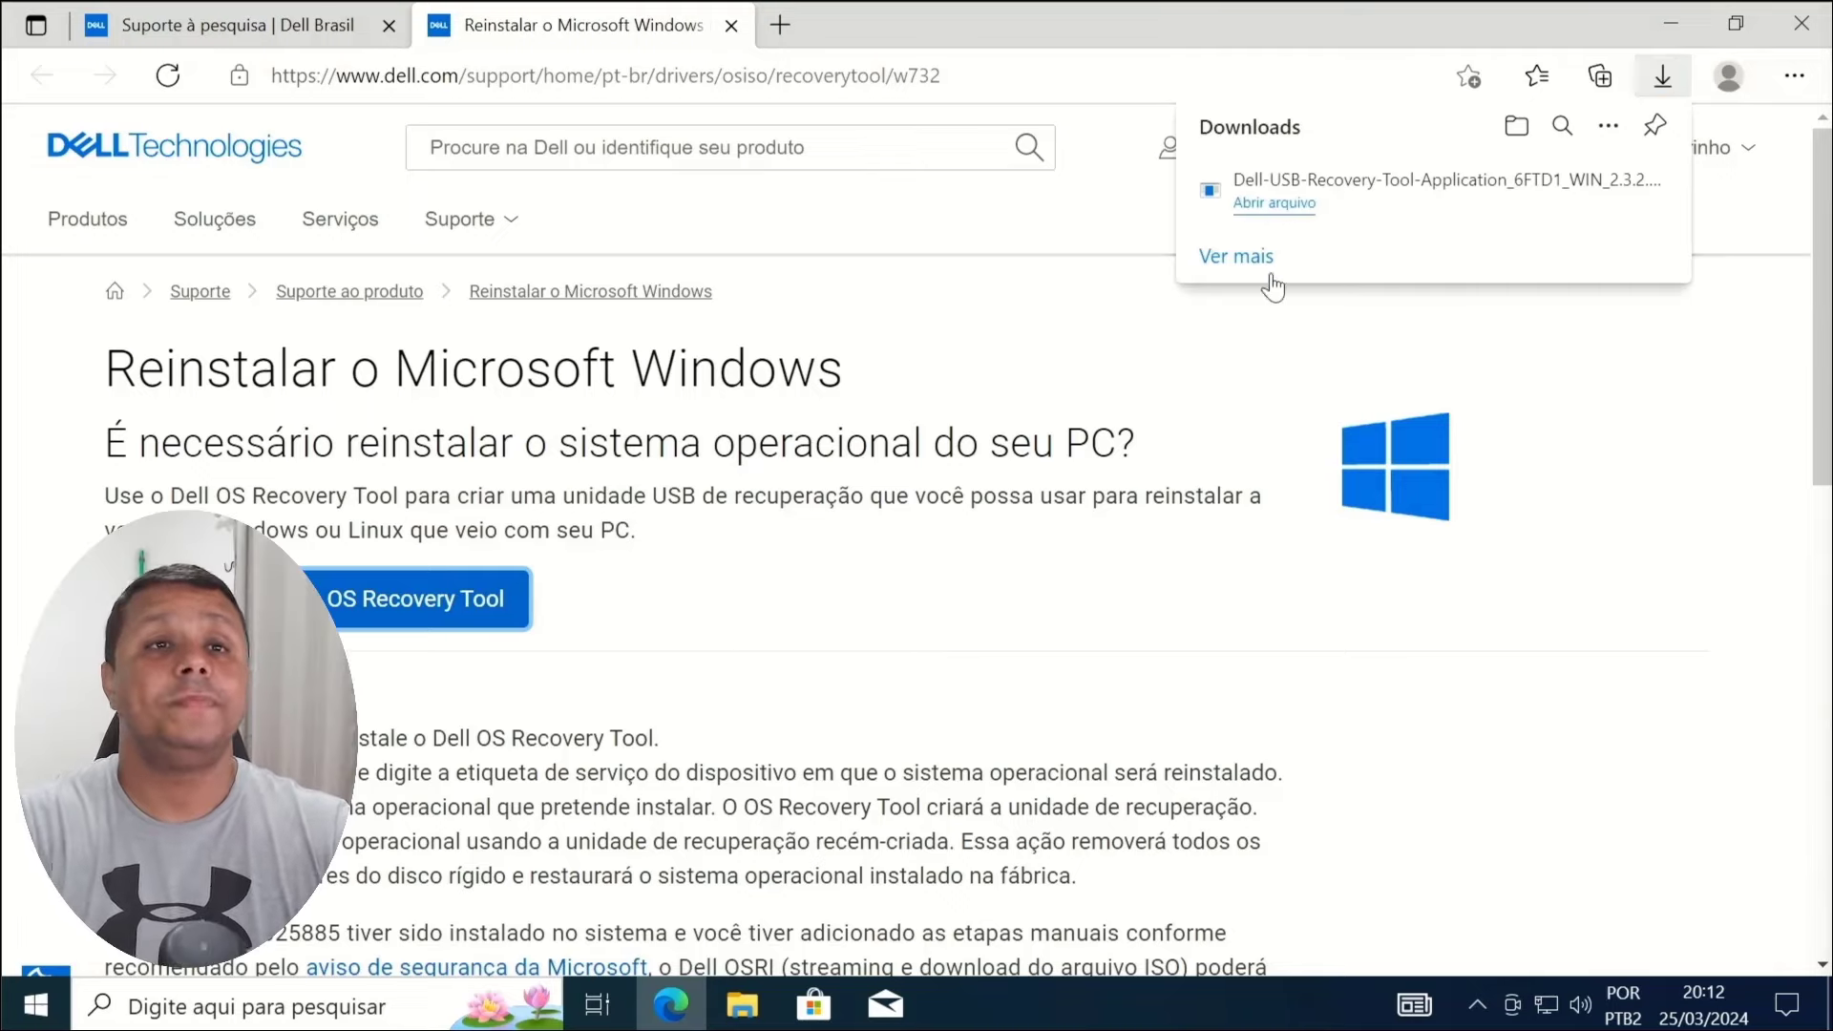
click(1290, 204)
click(861, 689)
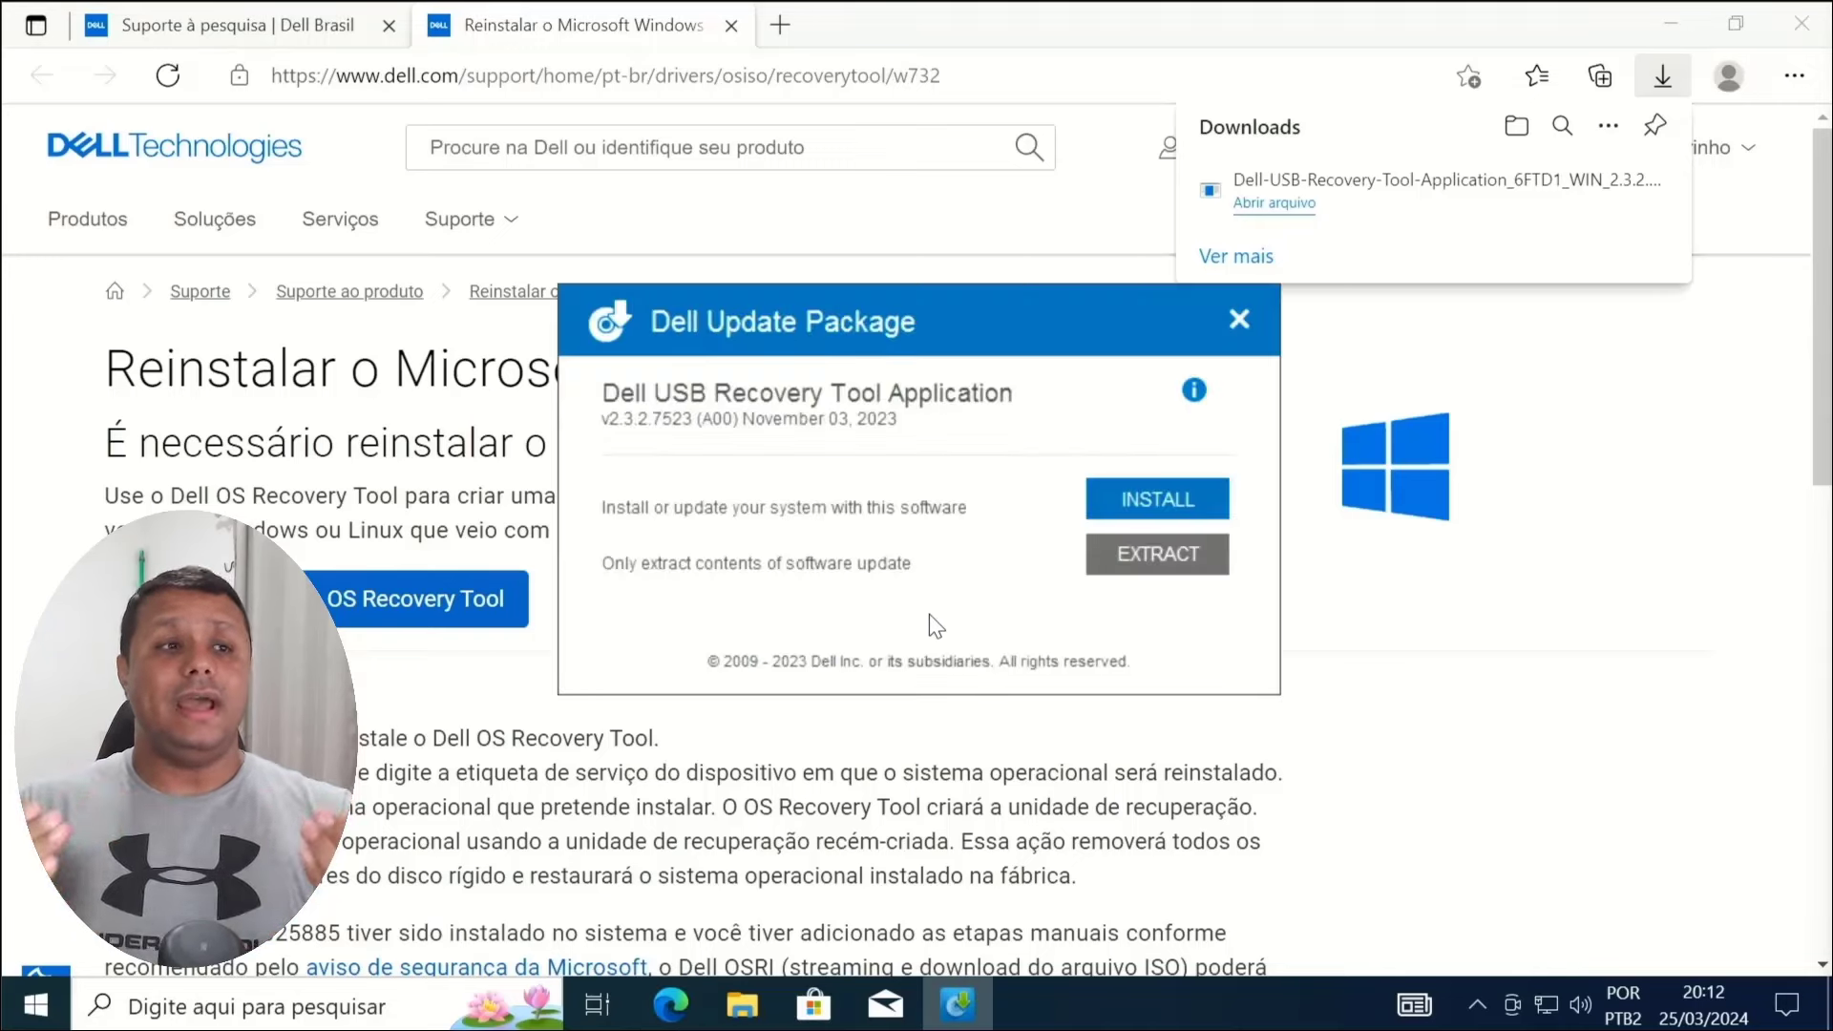
click(1131, 501)
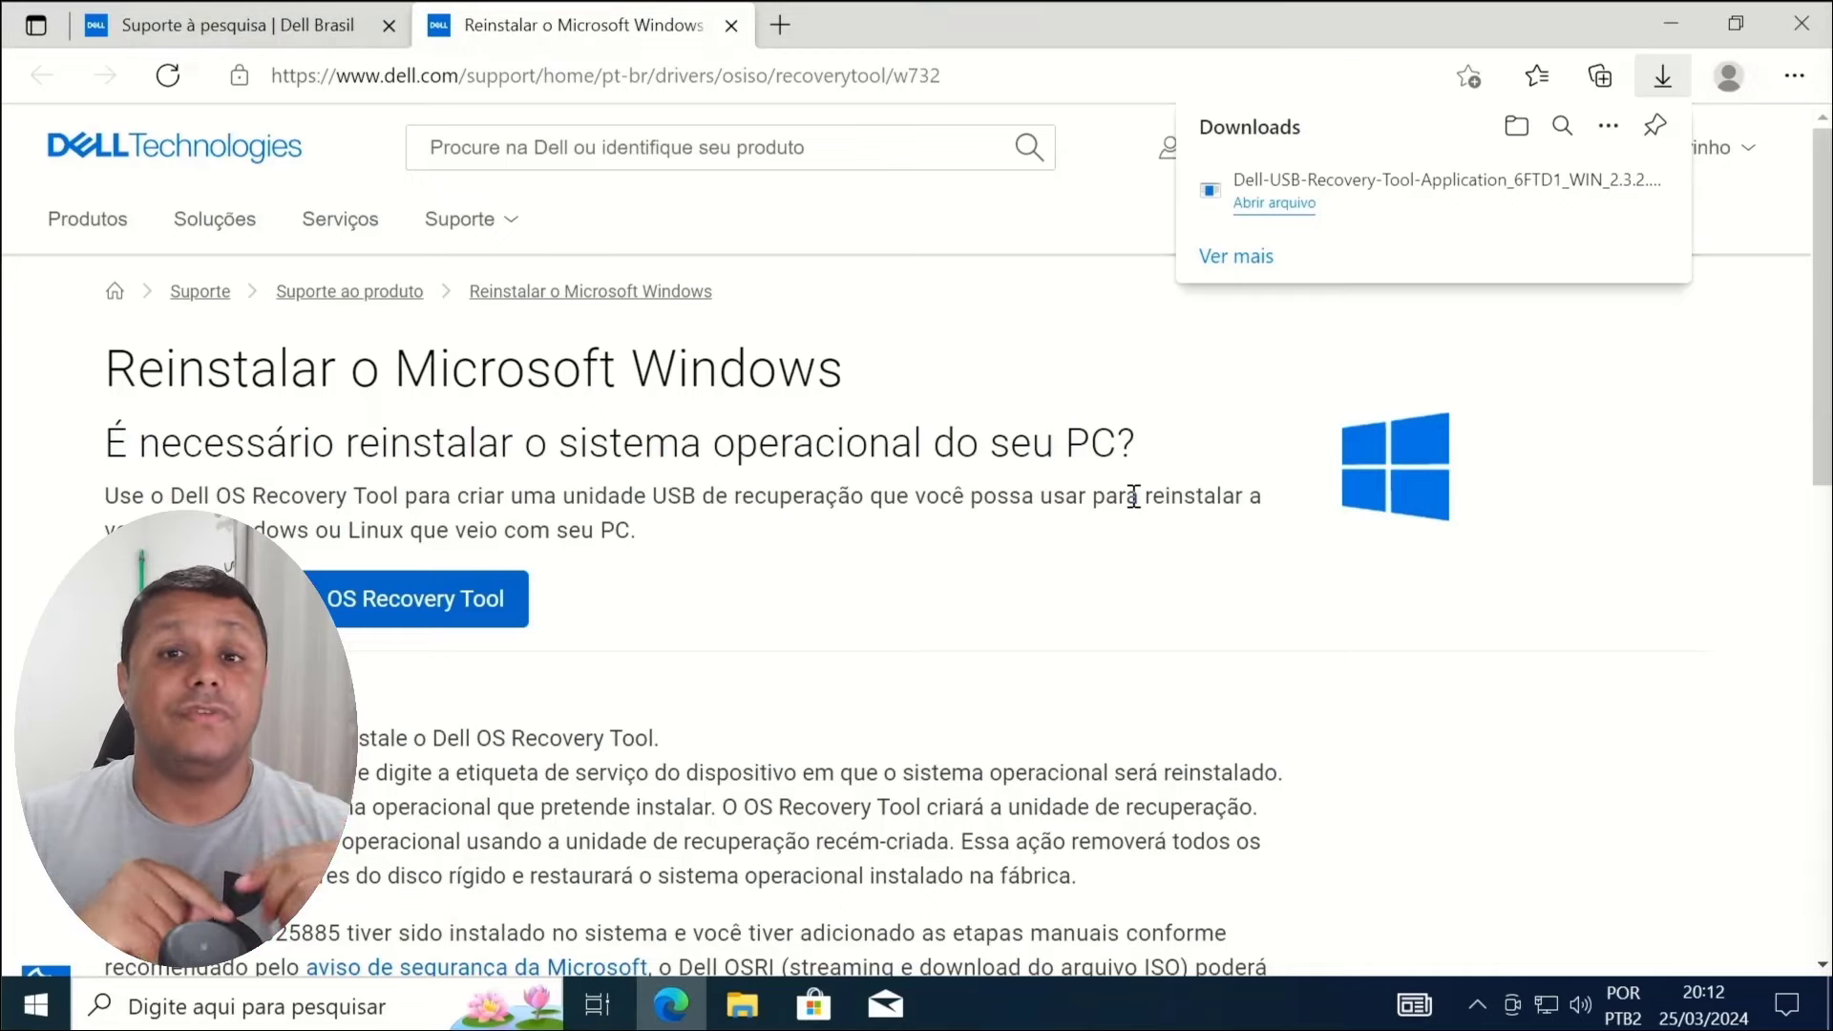
click(1659, 13)
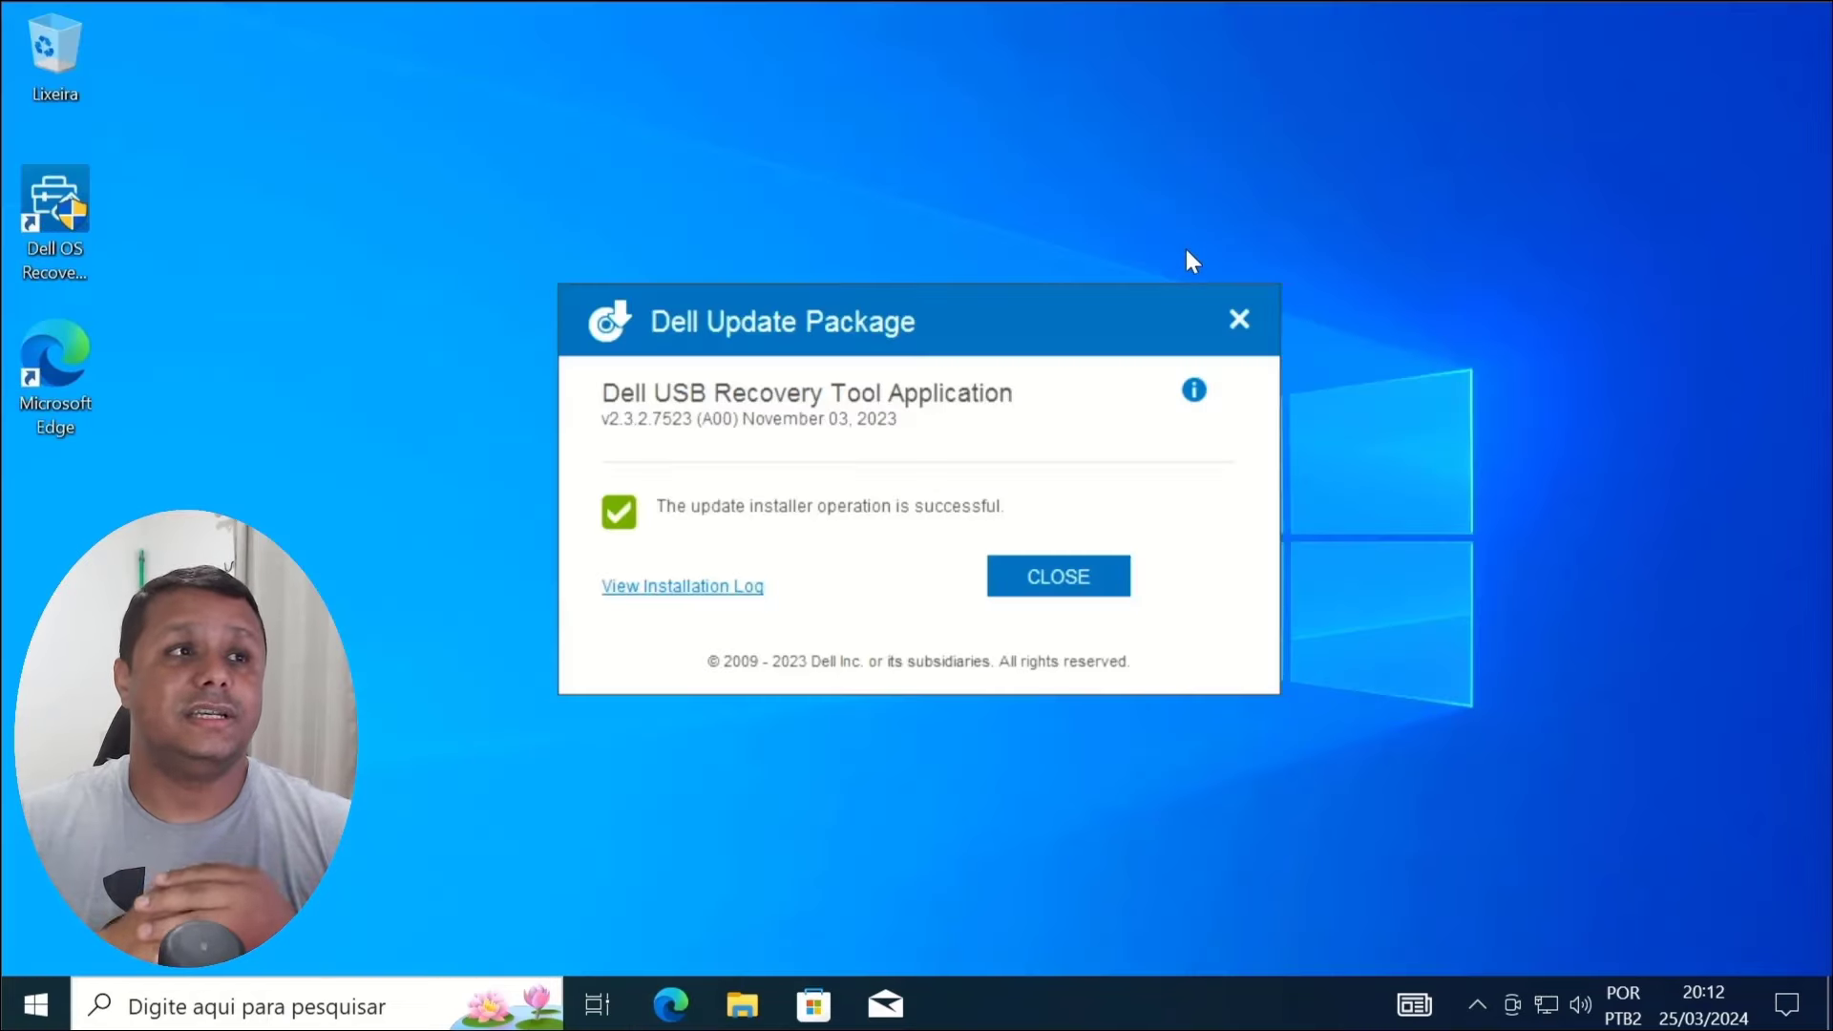
Step: Close the installer, launch Dell OS Recovery Tool, acknowledge the service tag message, and decline telemetry
click(1099, 578)
double_click(62, 224)
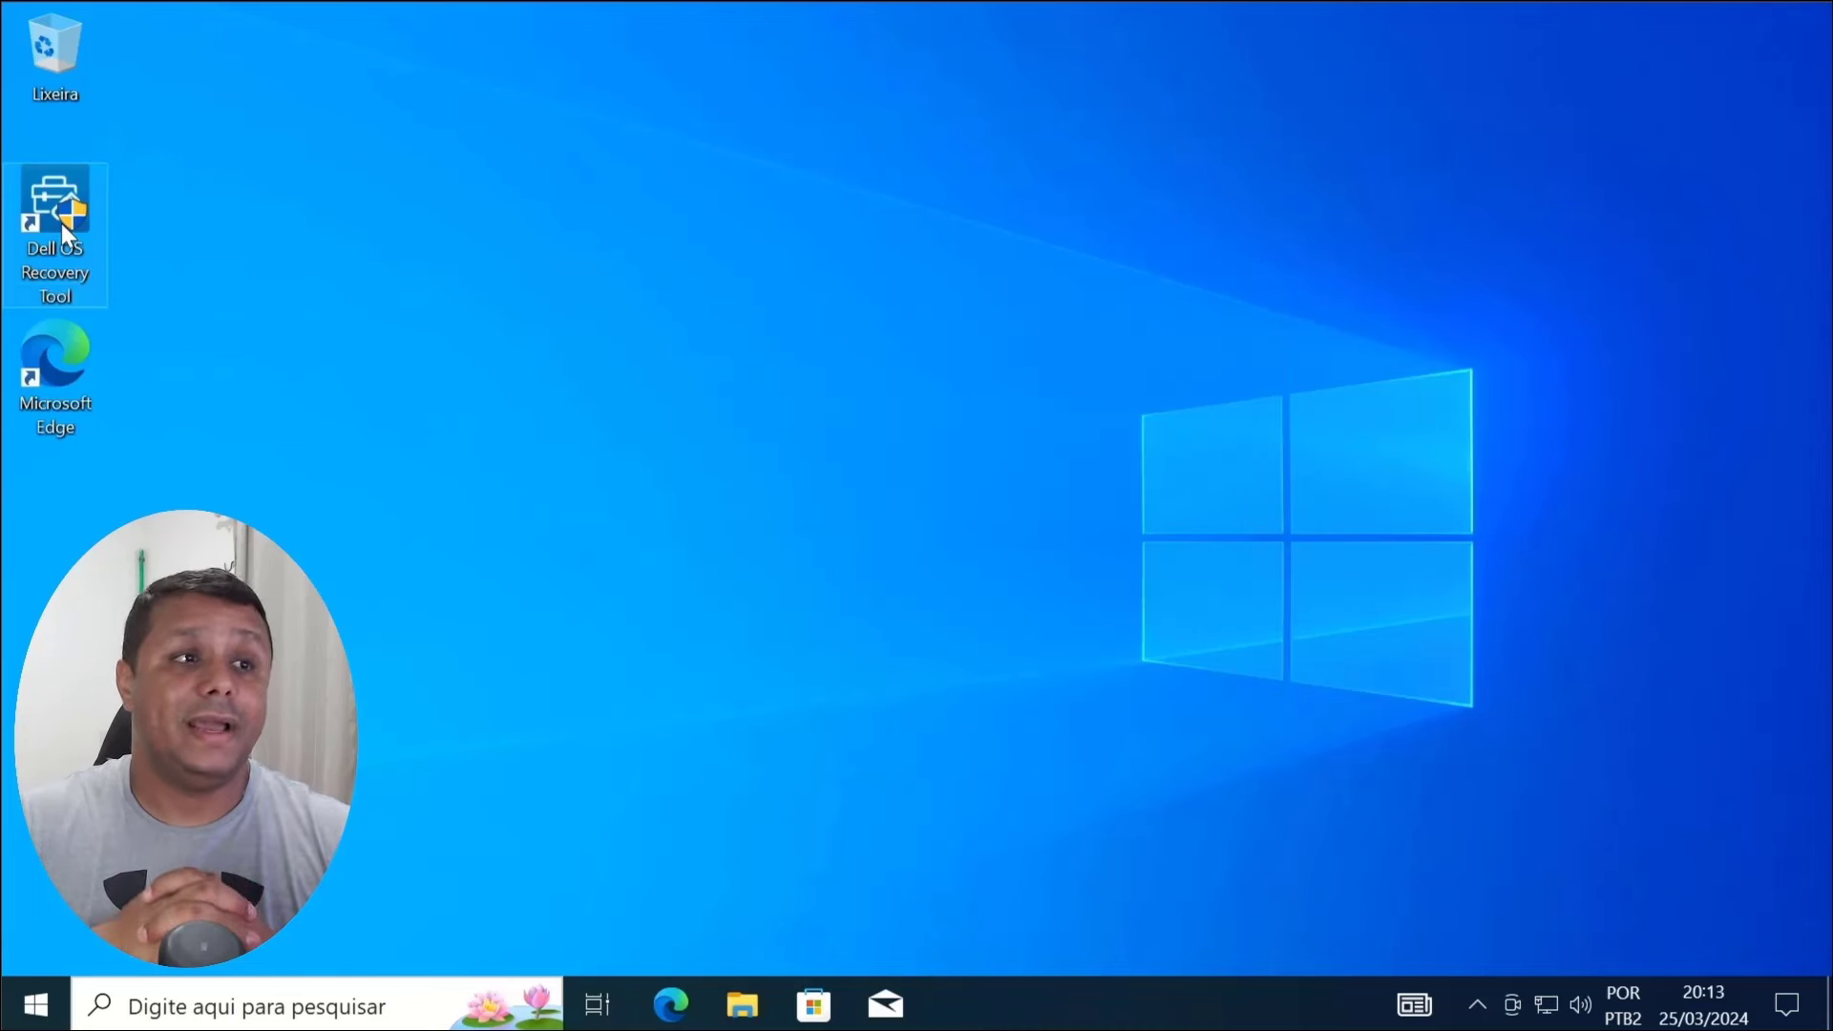
click(785, 674)
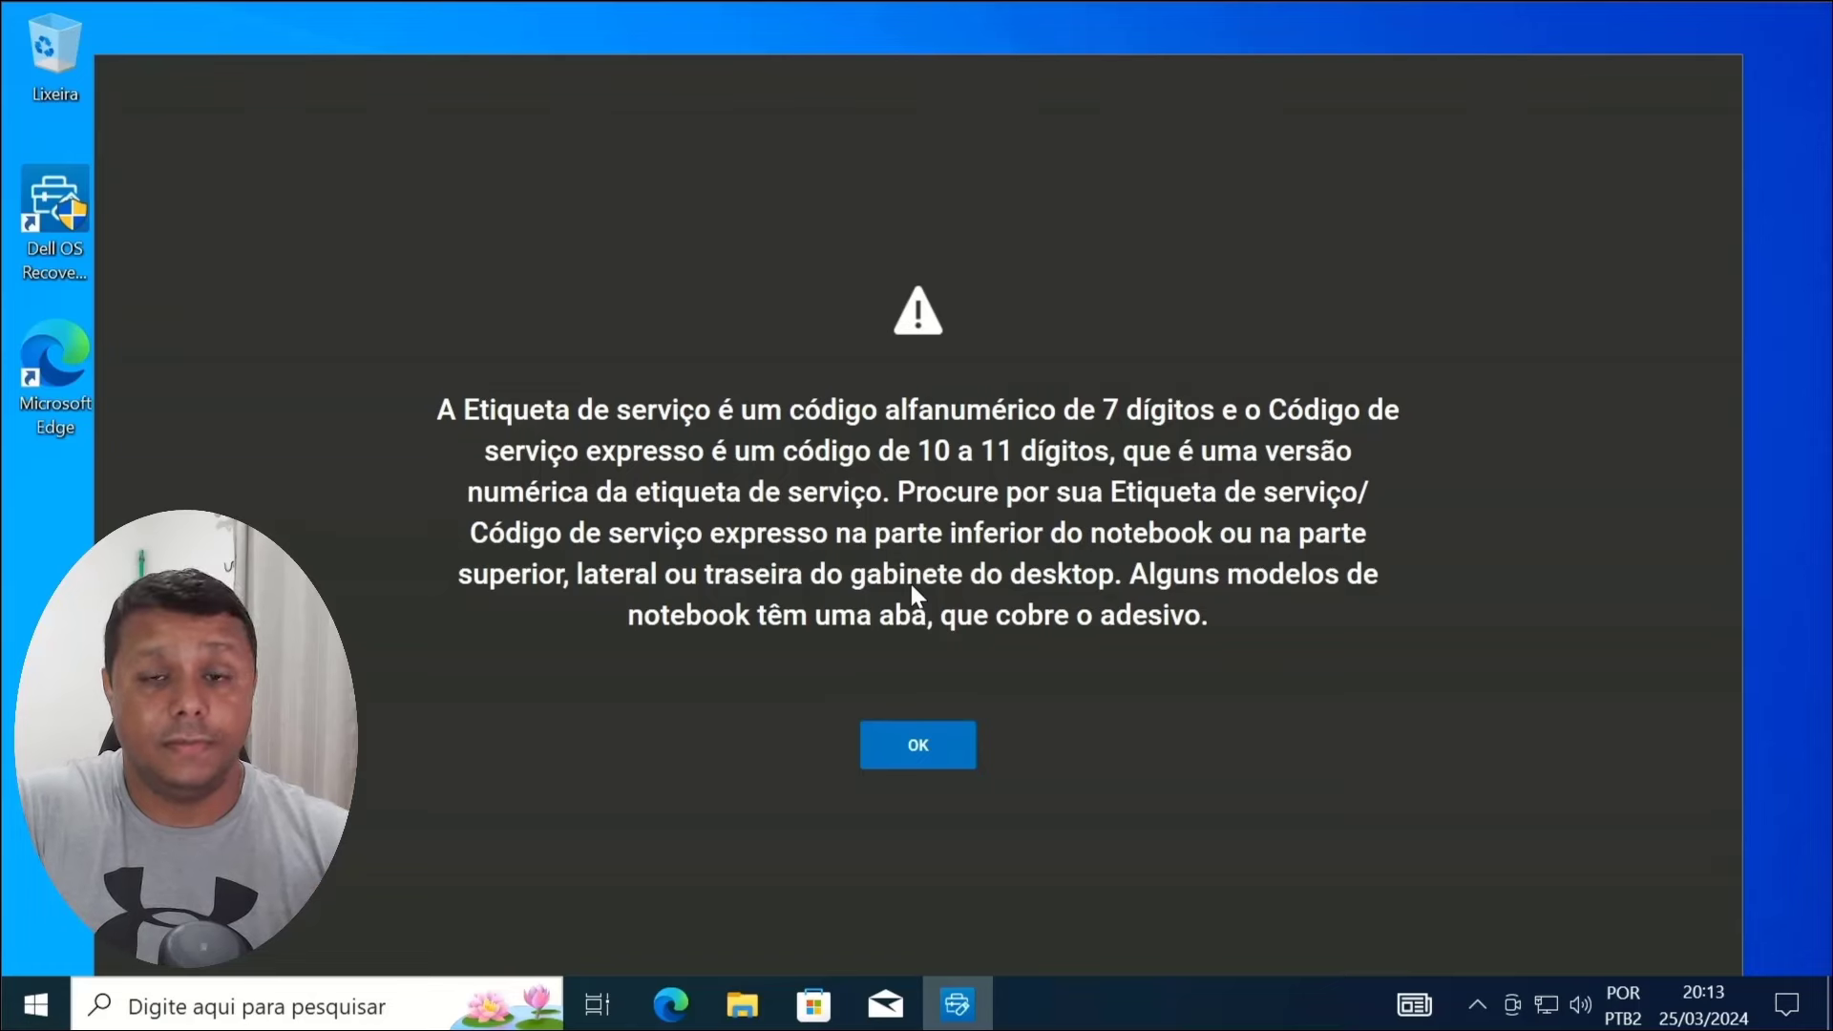
click(924, 737)
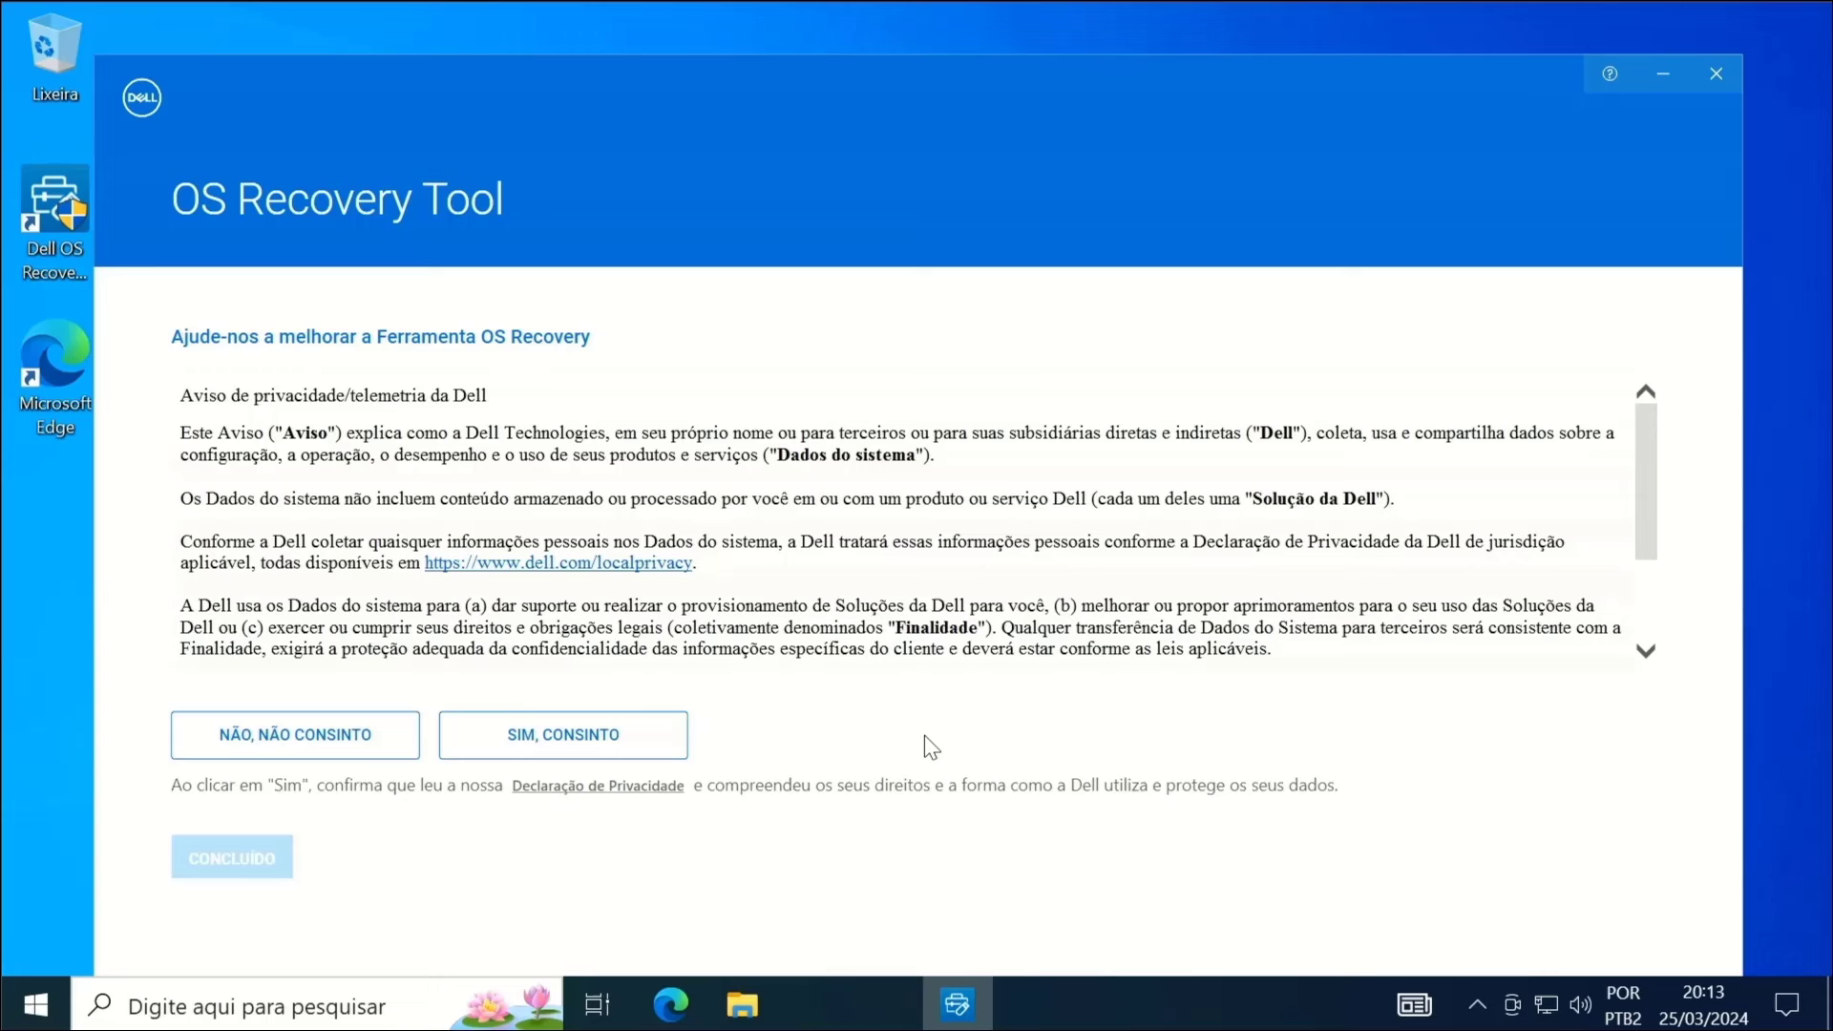
click(256, 740)
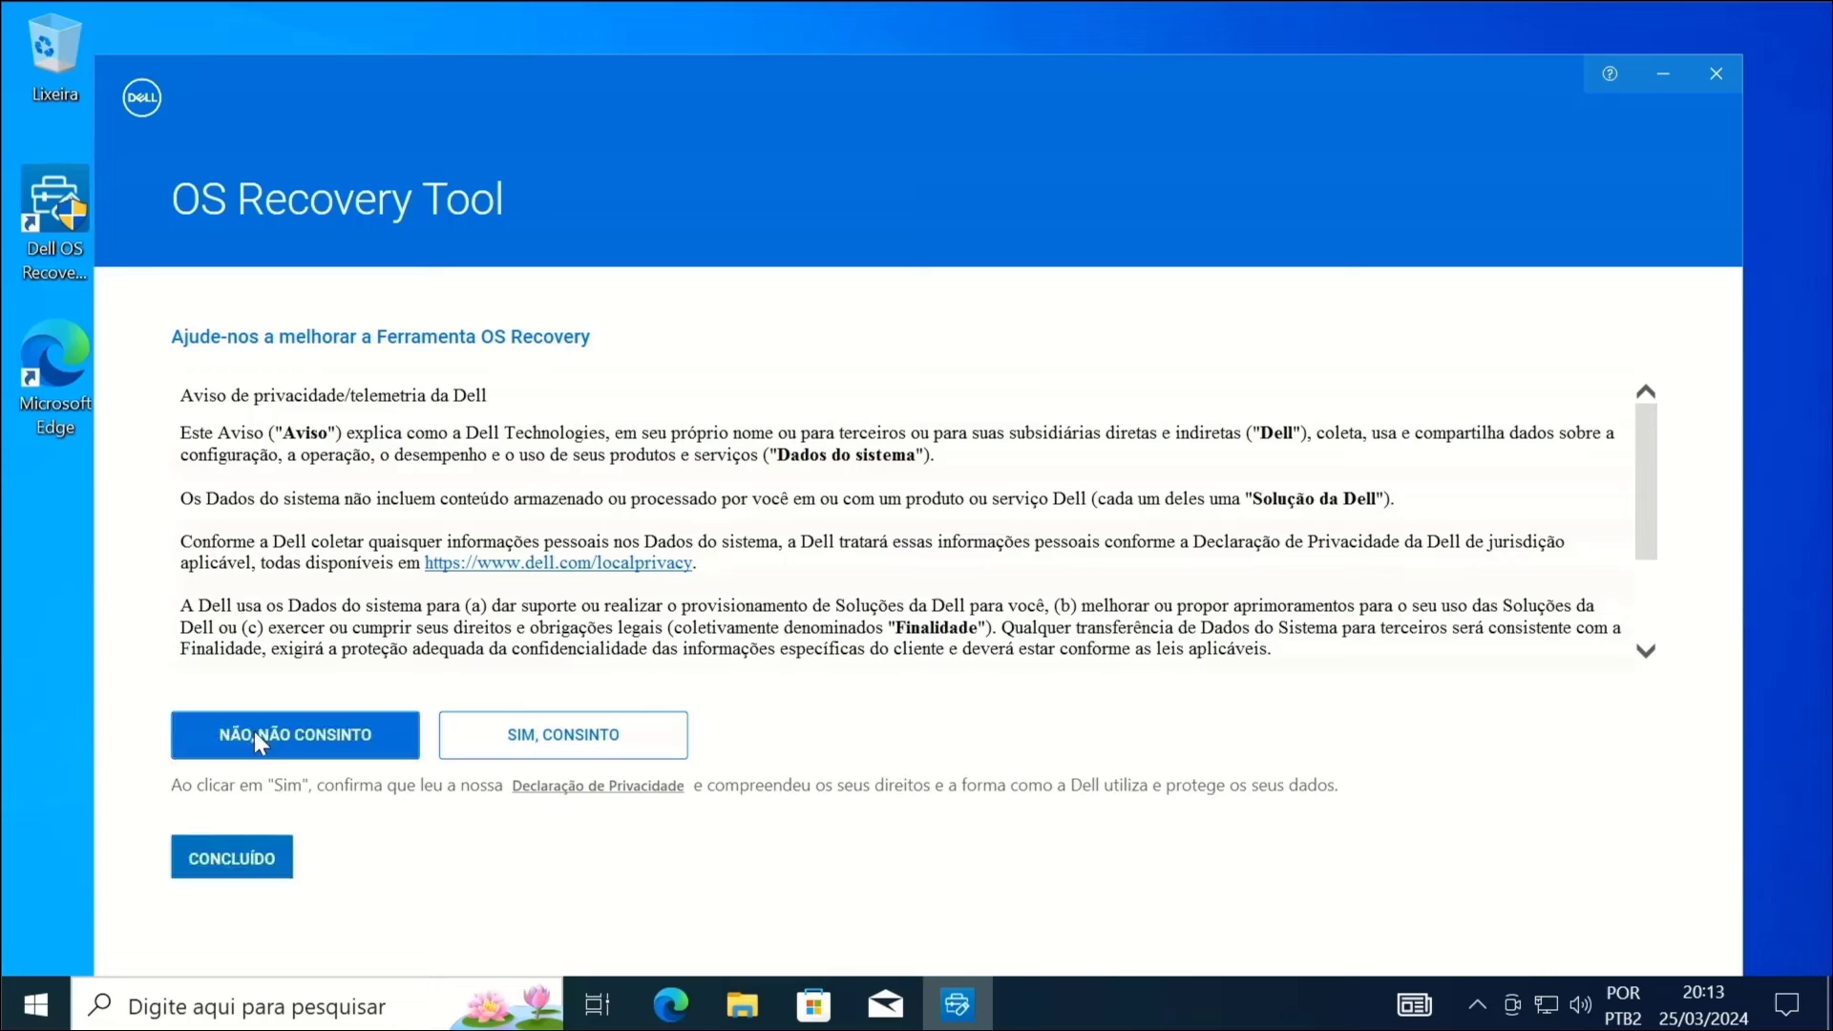
click(256, 840)
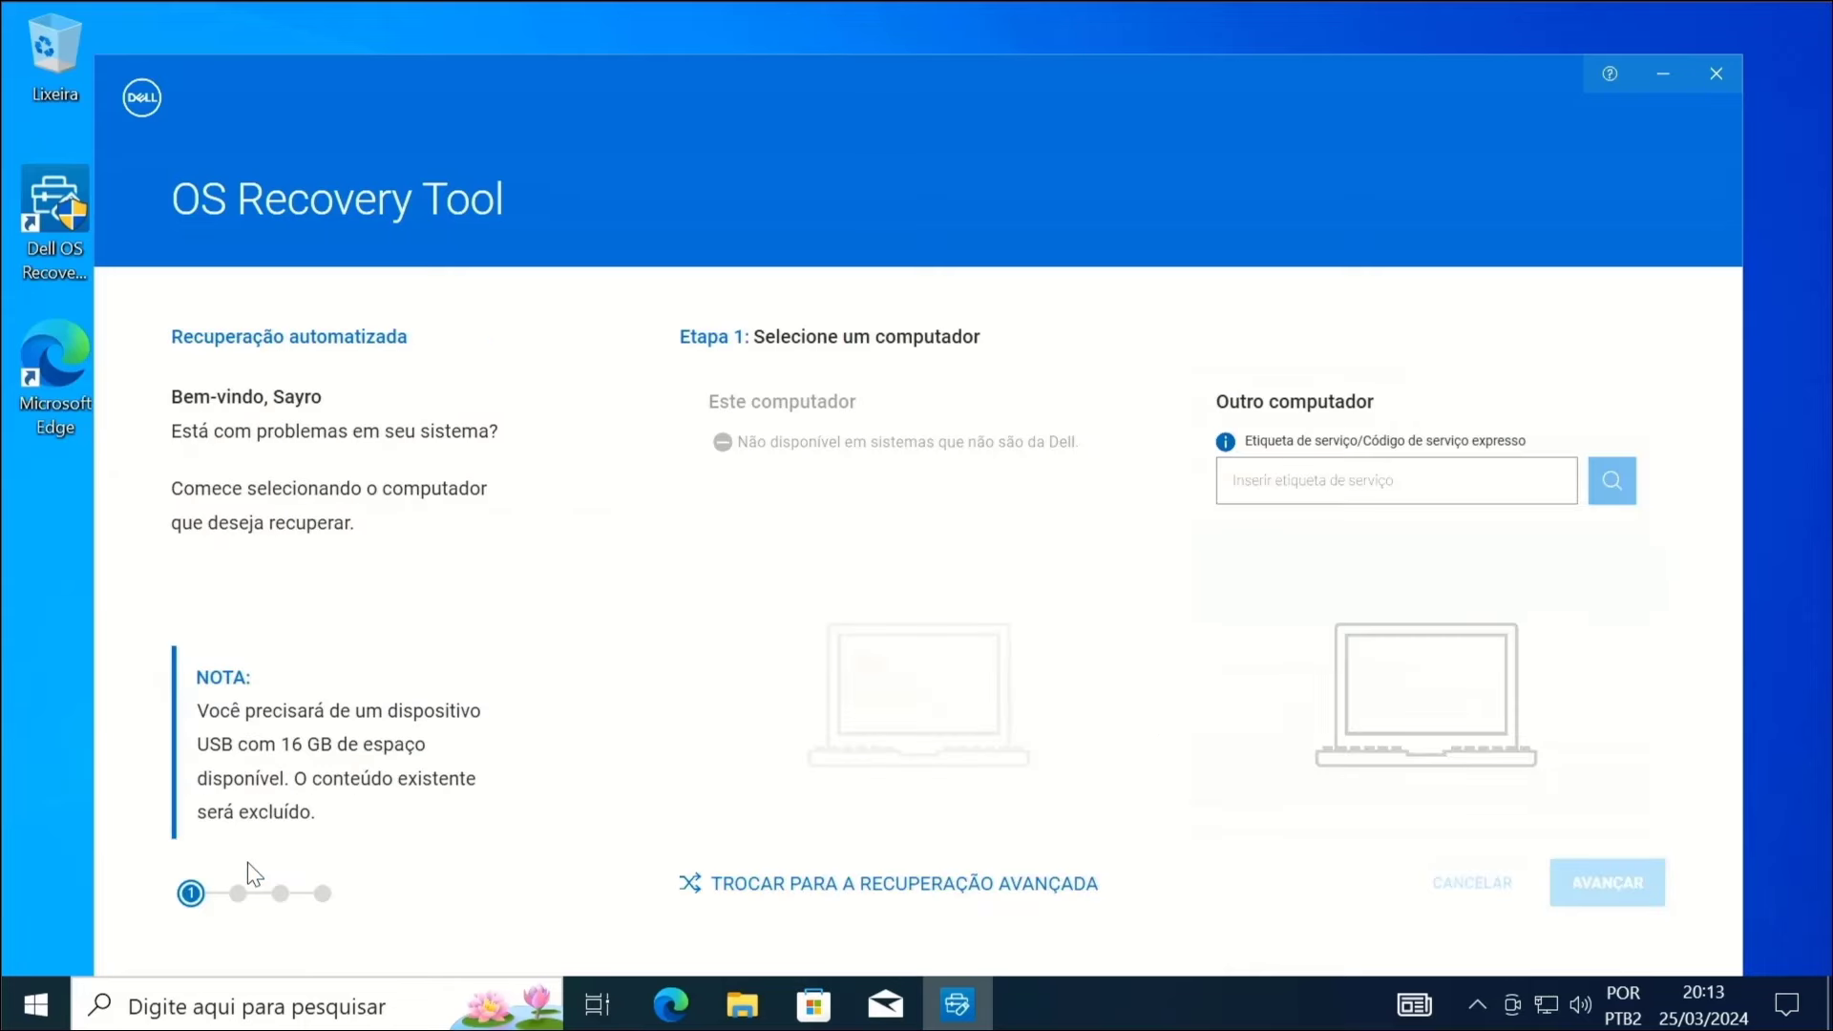
Step: Look up another computer by its service tag, finding the Latitude E6420, and continue to Step 2
click(1285, 493)
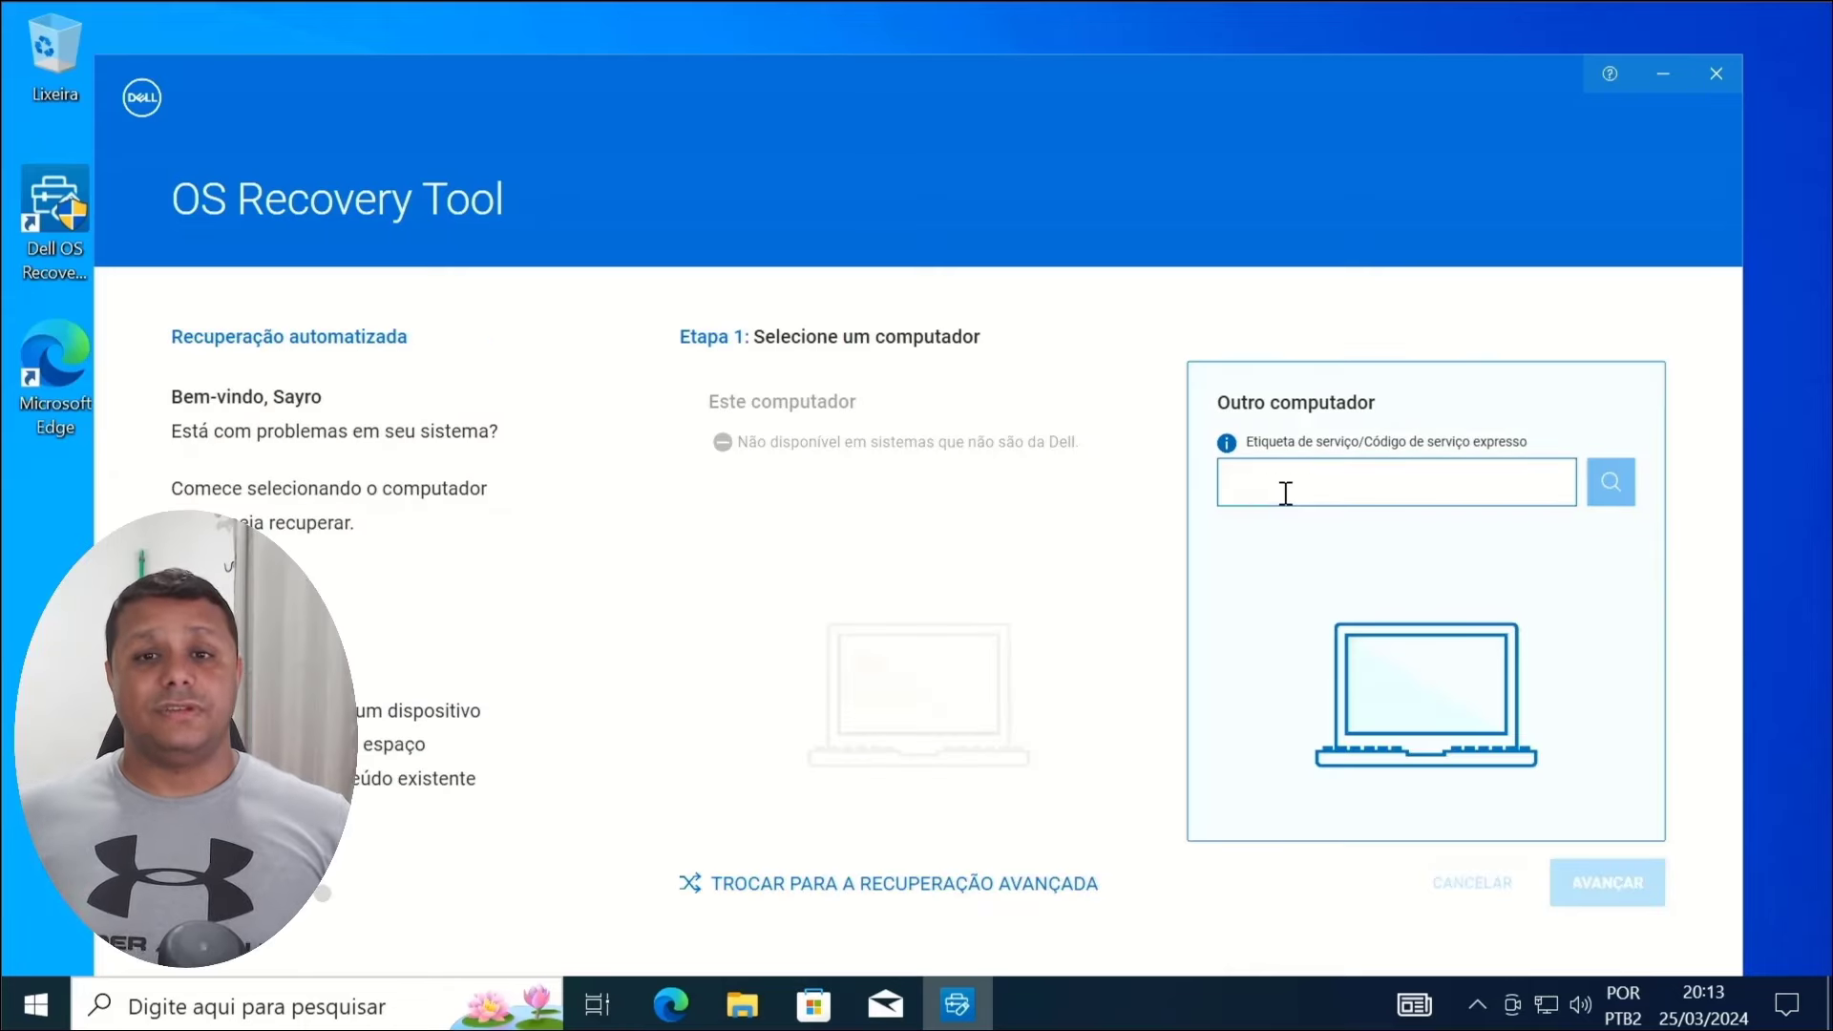
text(DWK6PS1)
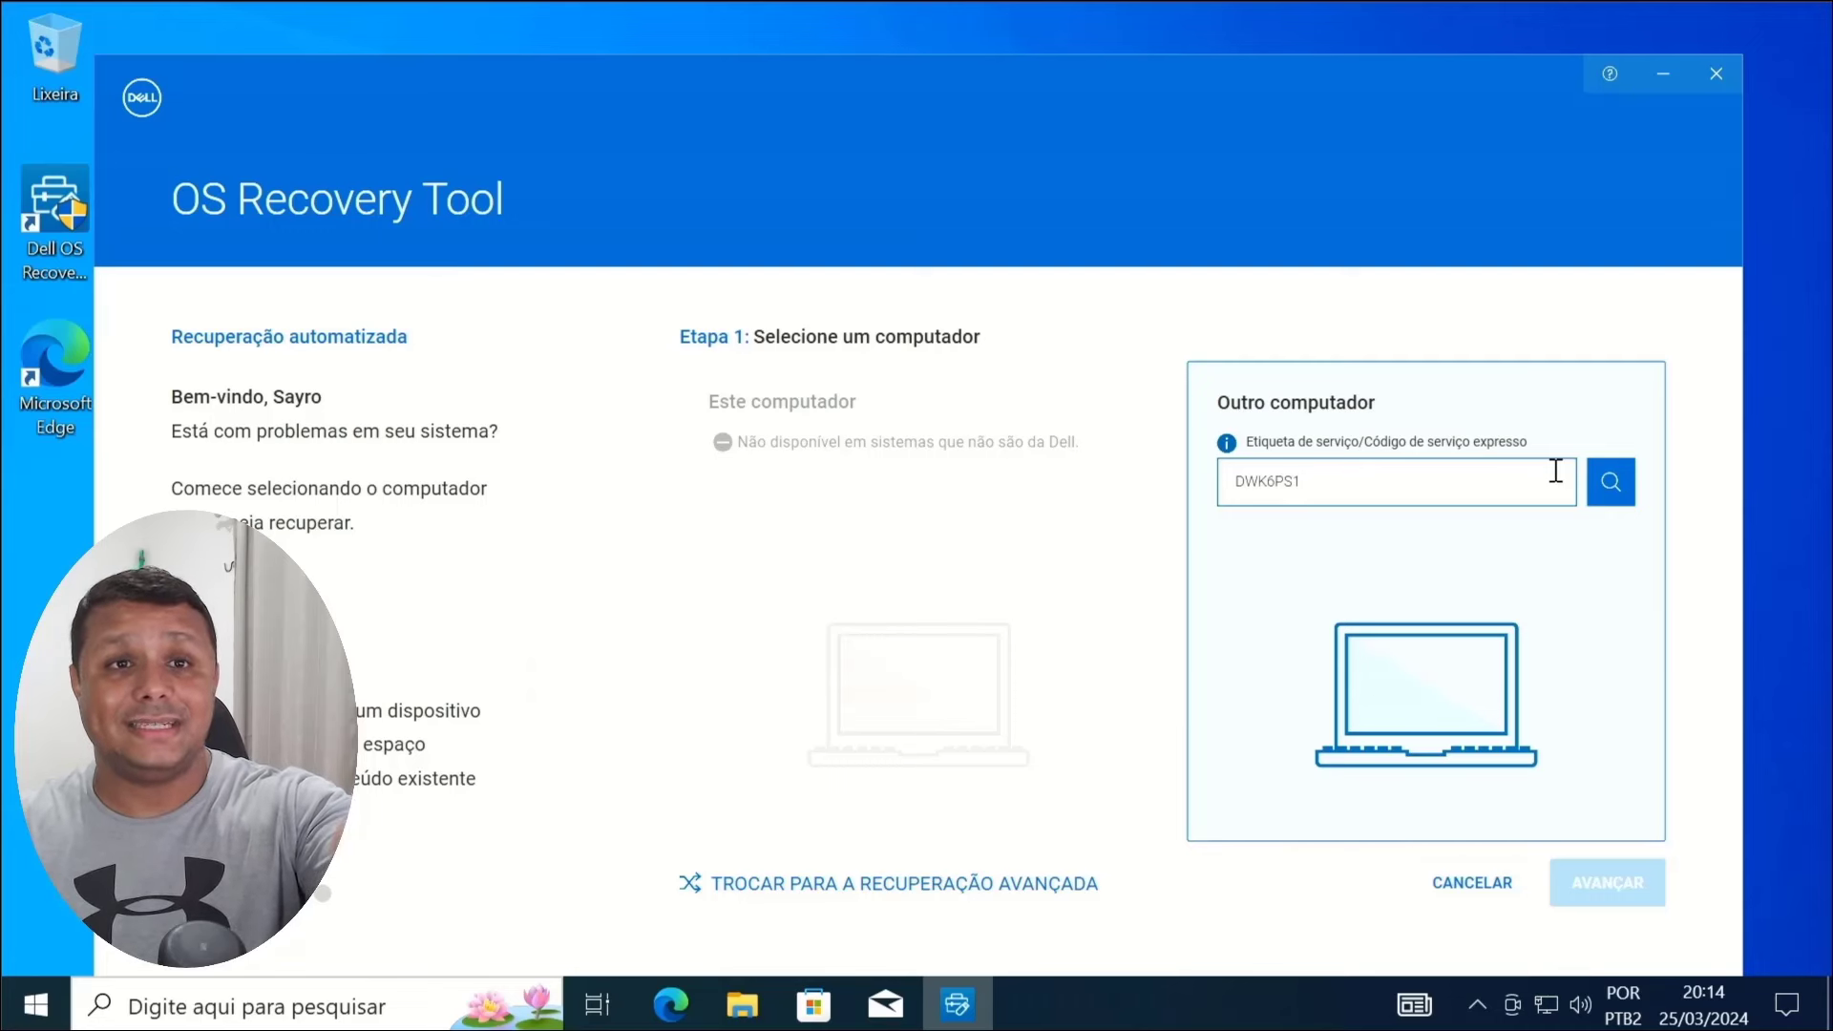
click(1611, 482)
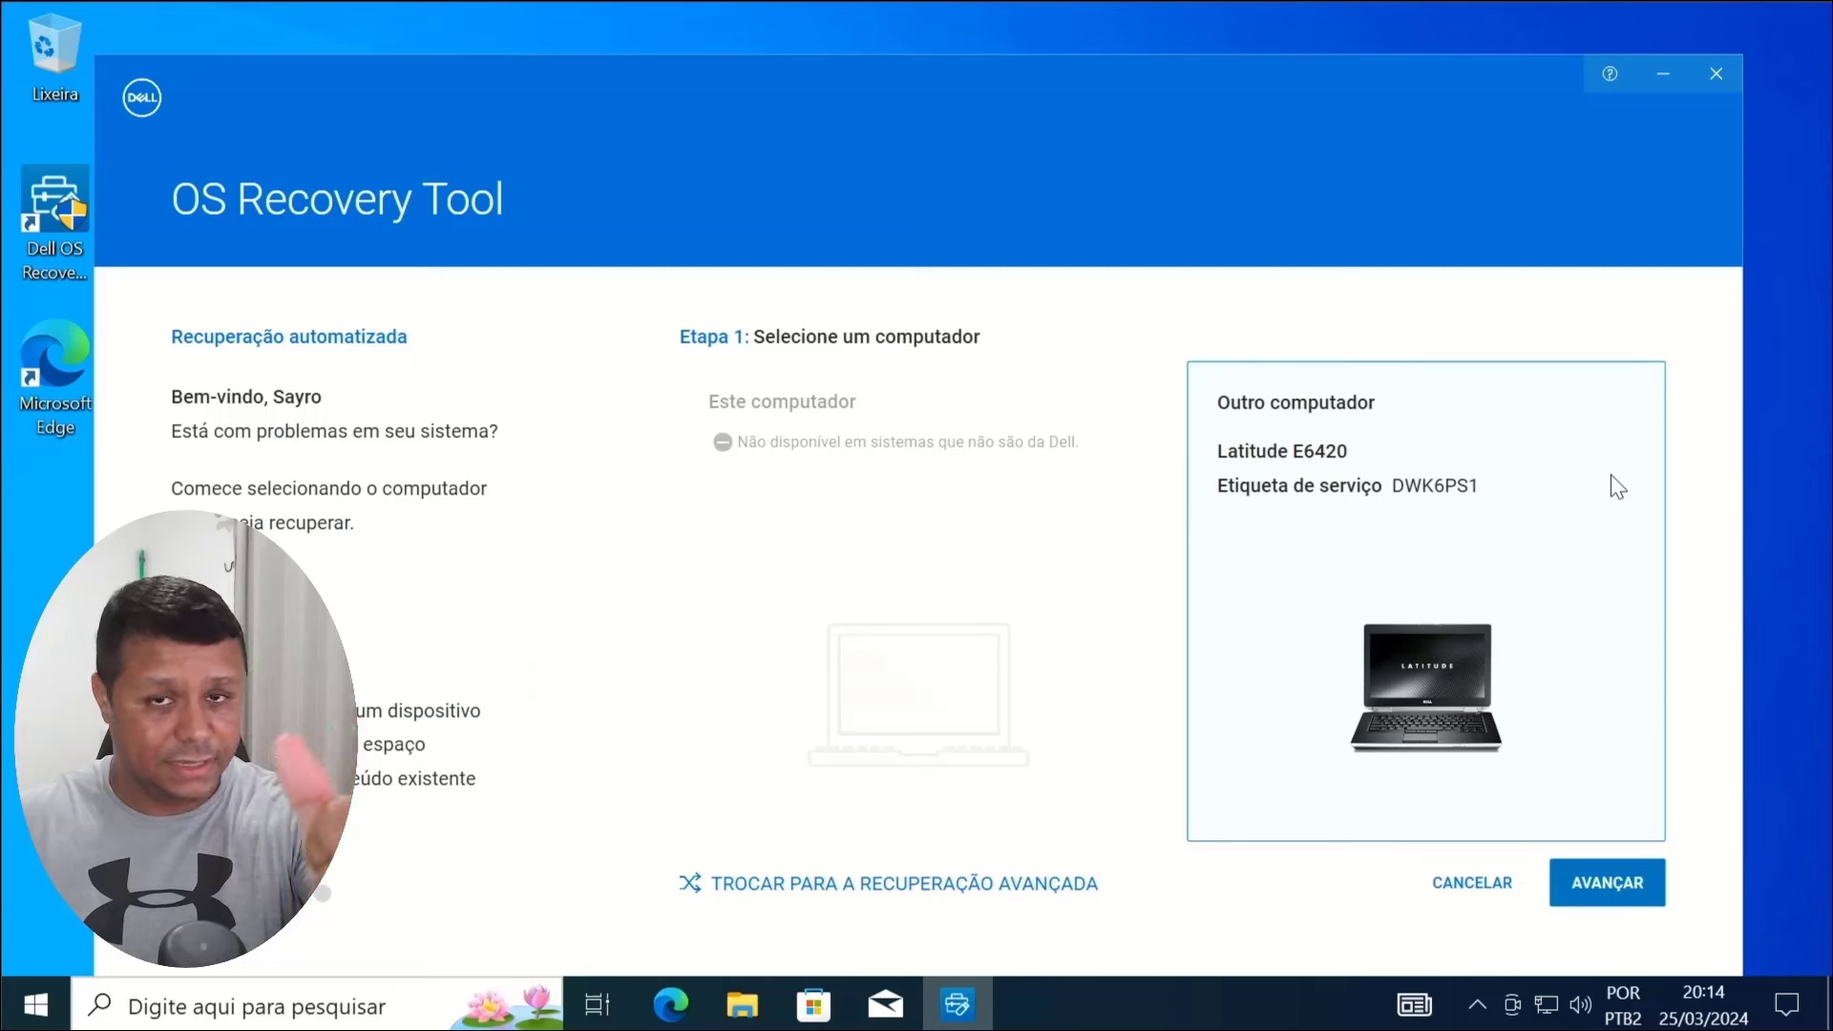
click(1627, 878)
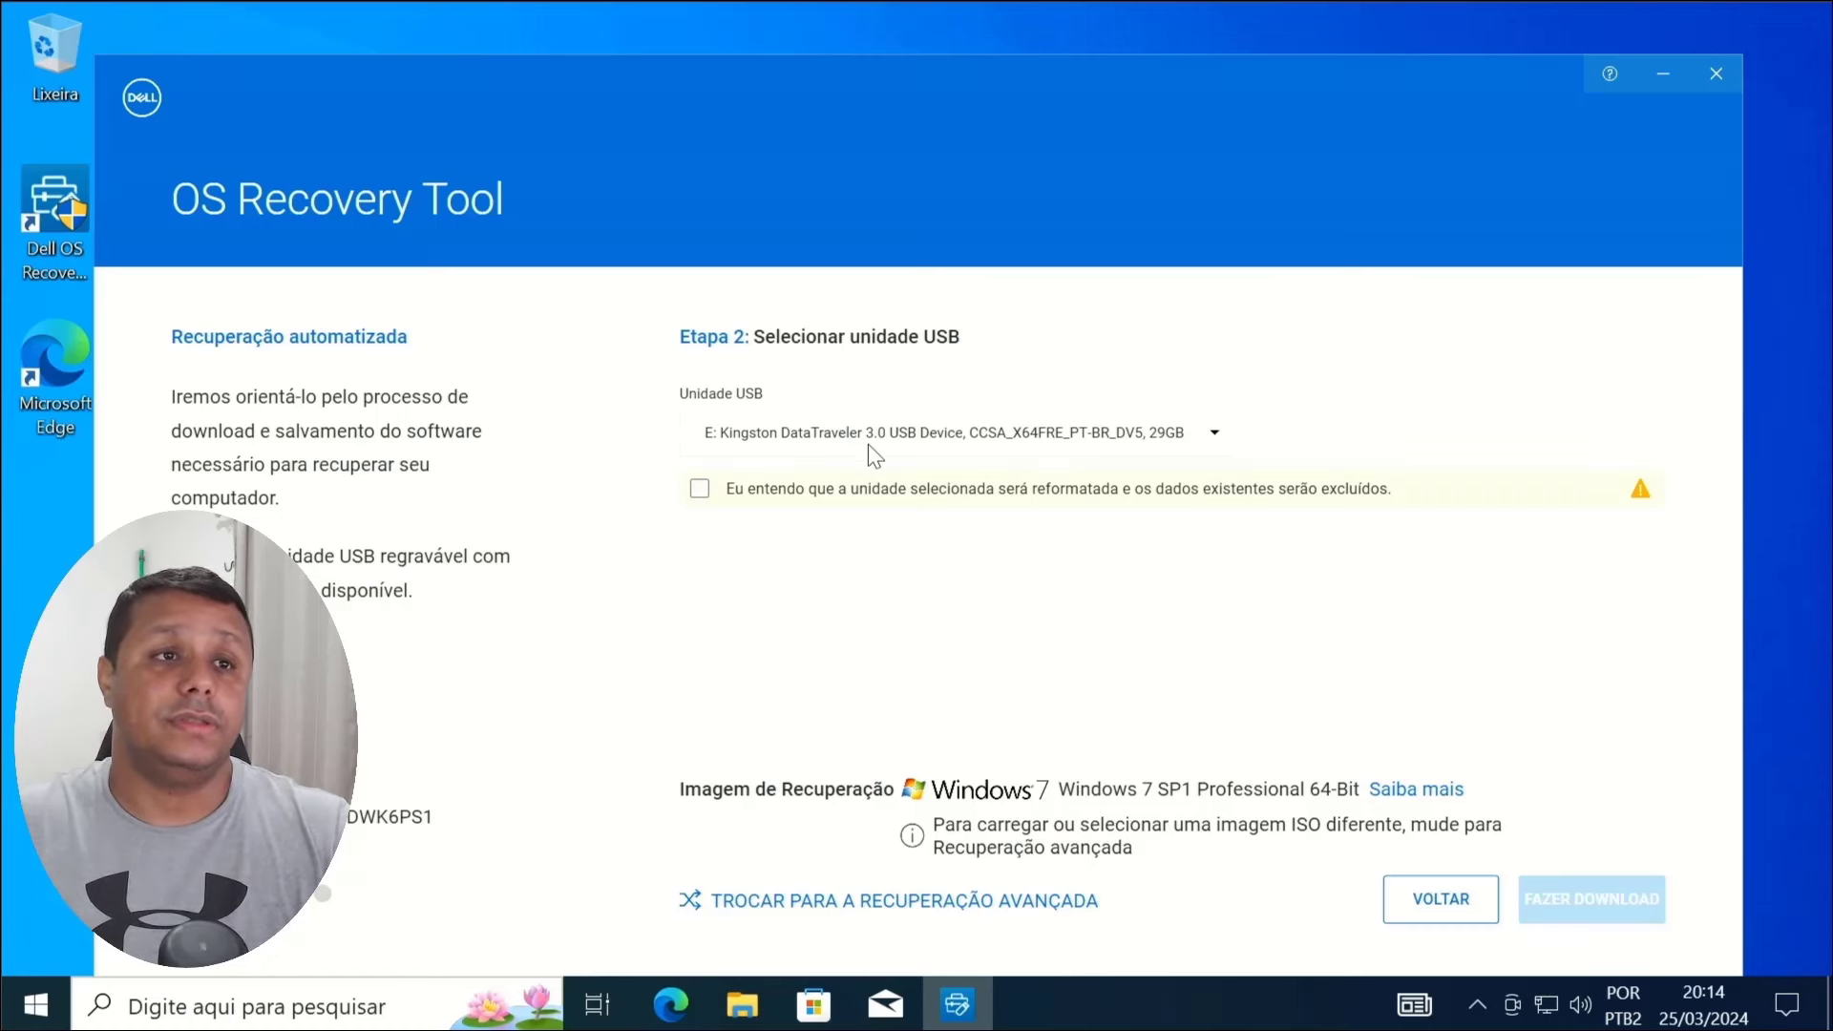
Step: Target USB drive E:, accept the reformat, and download the Windows 7 SP1 Professional 64-Bit image
click(1064, 438)
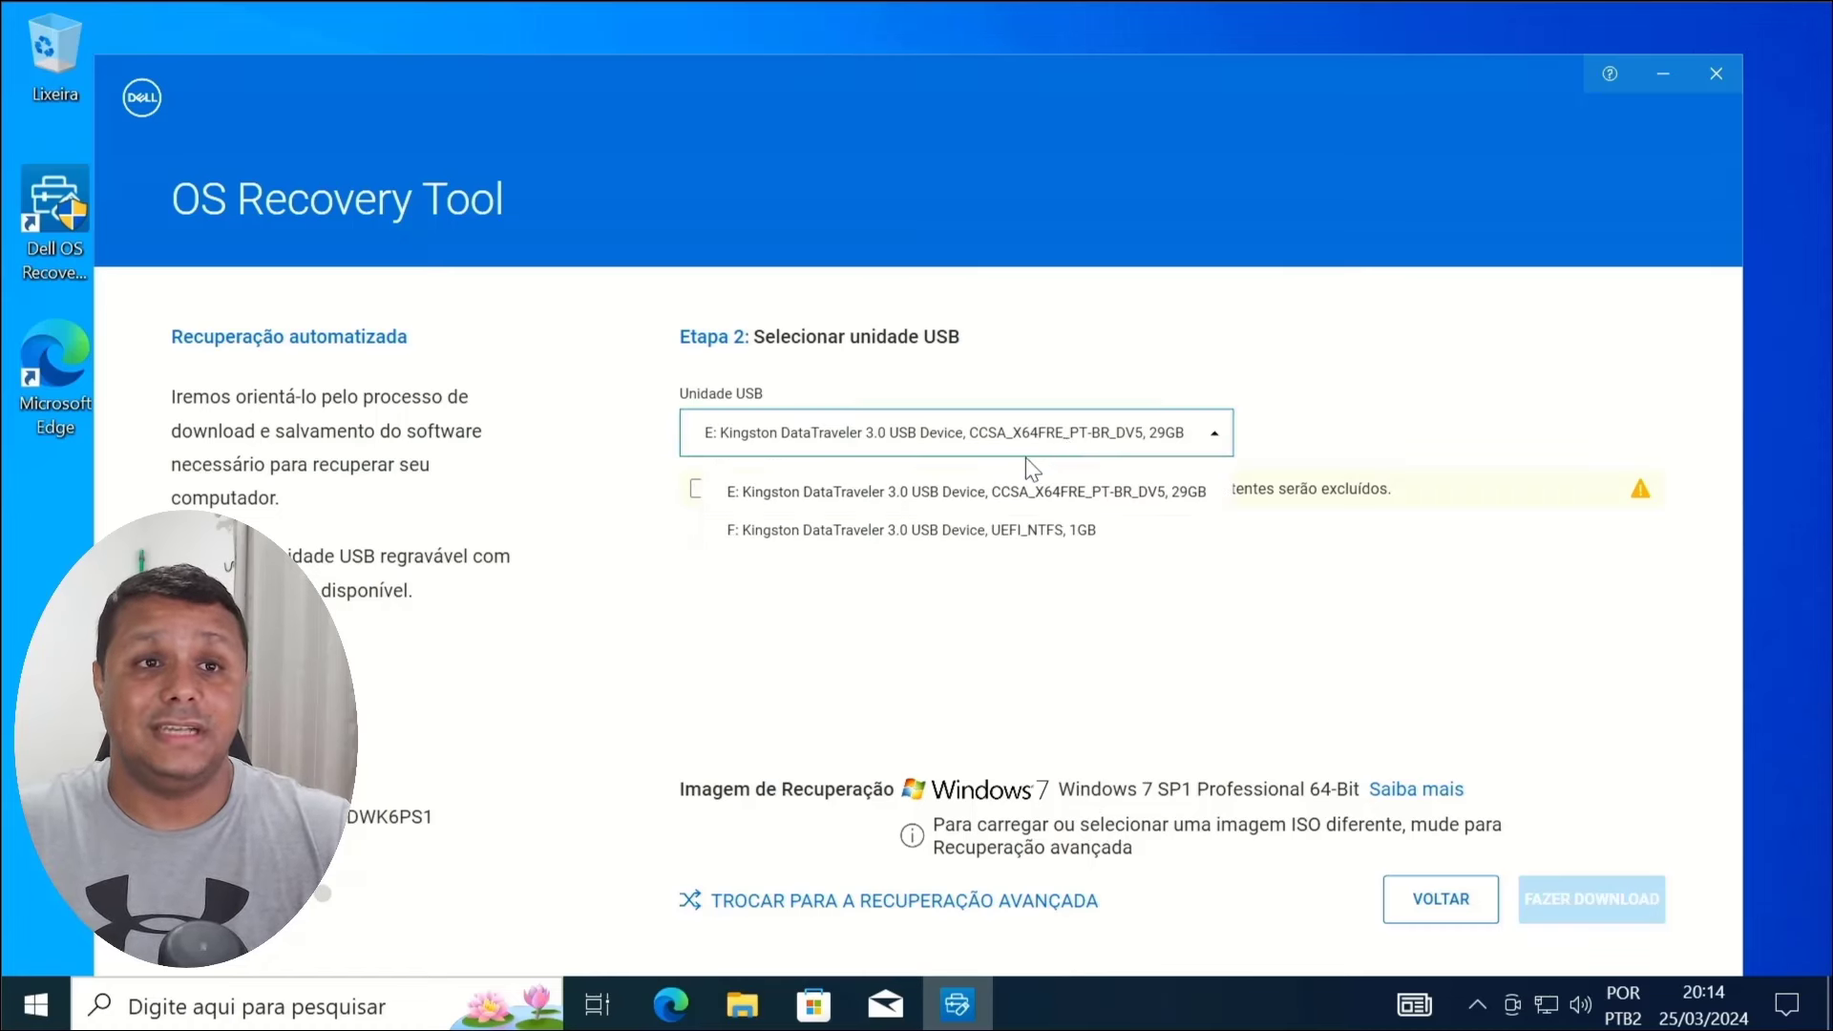
click(573, 375)
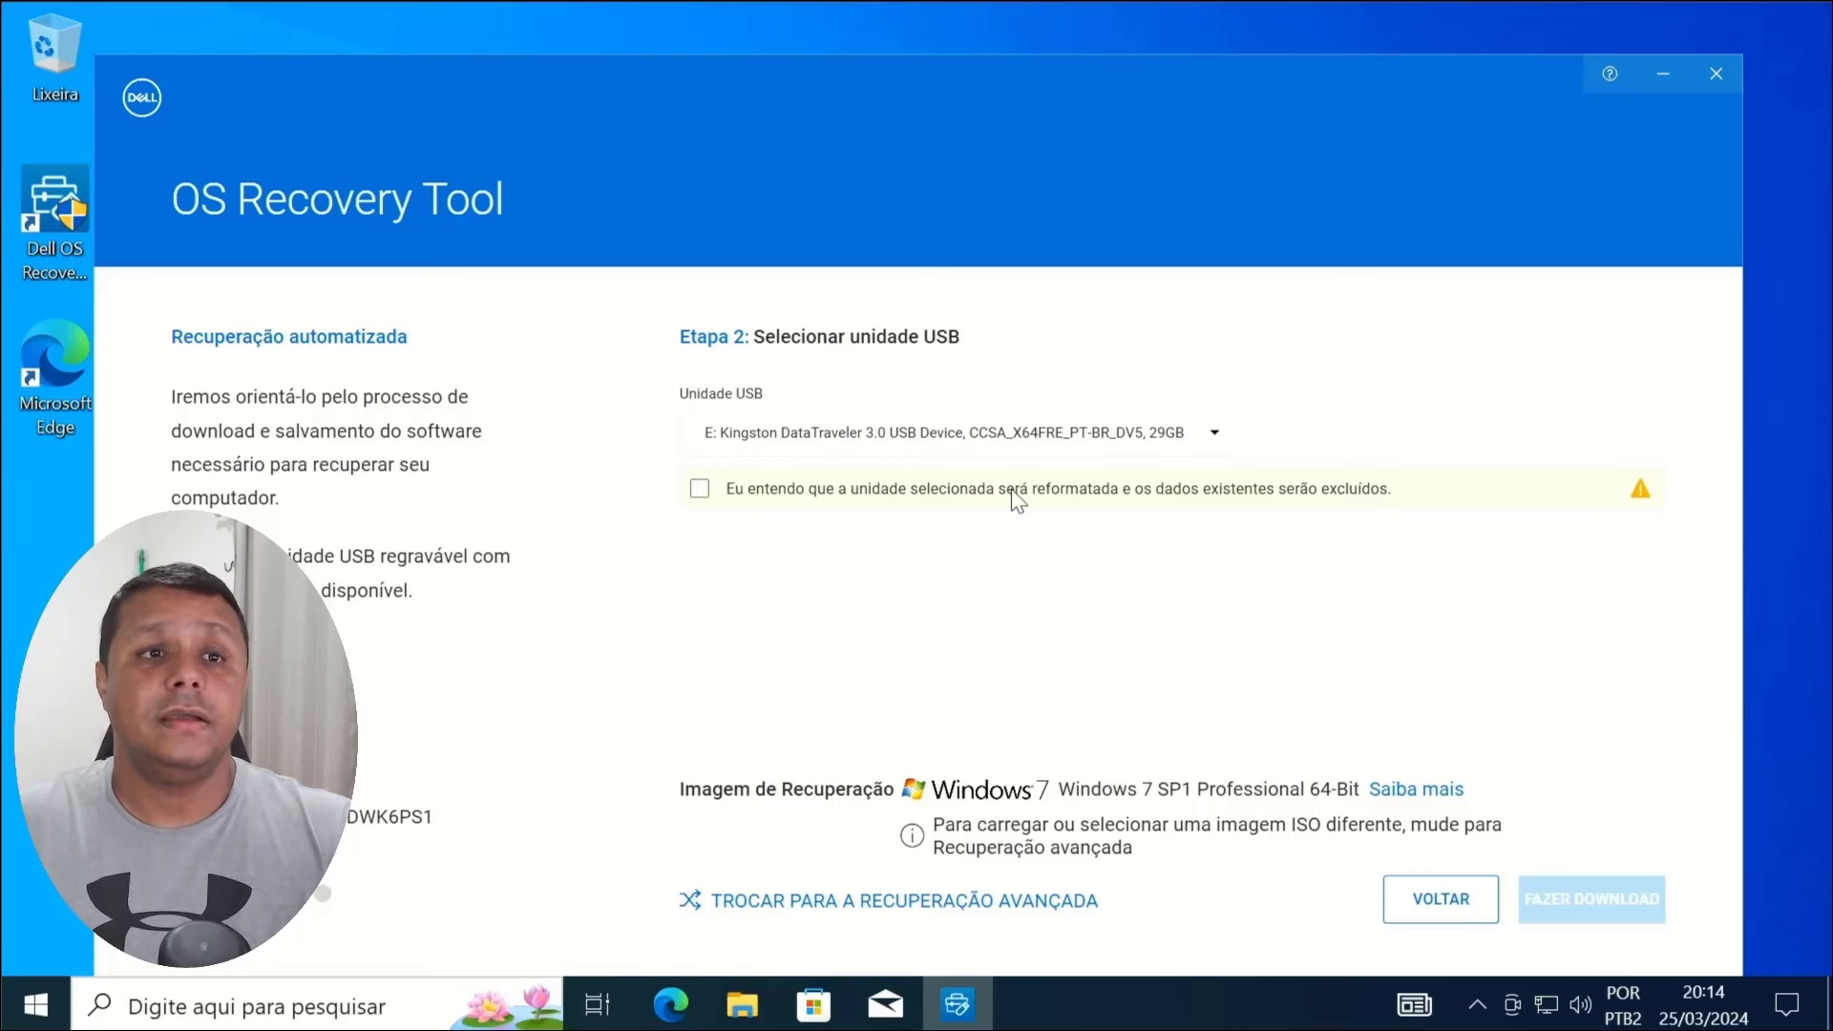
click(698, 491)
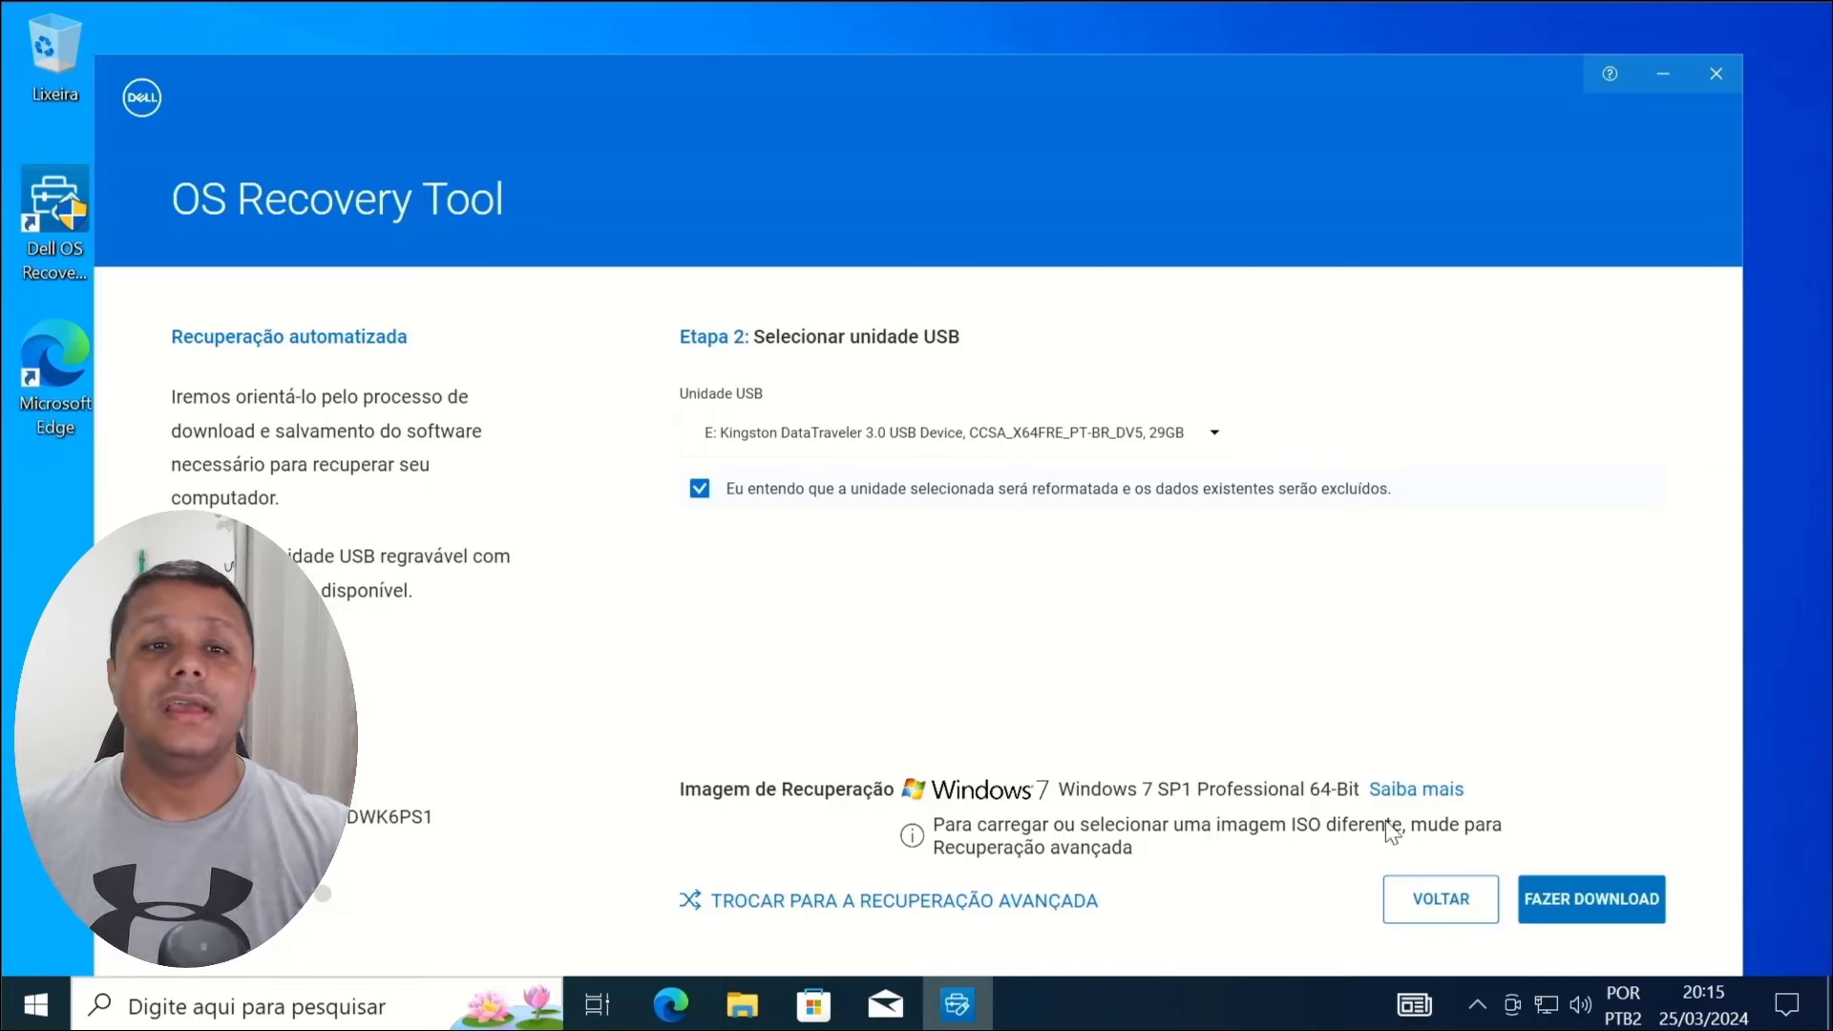
click(1565, 899)
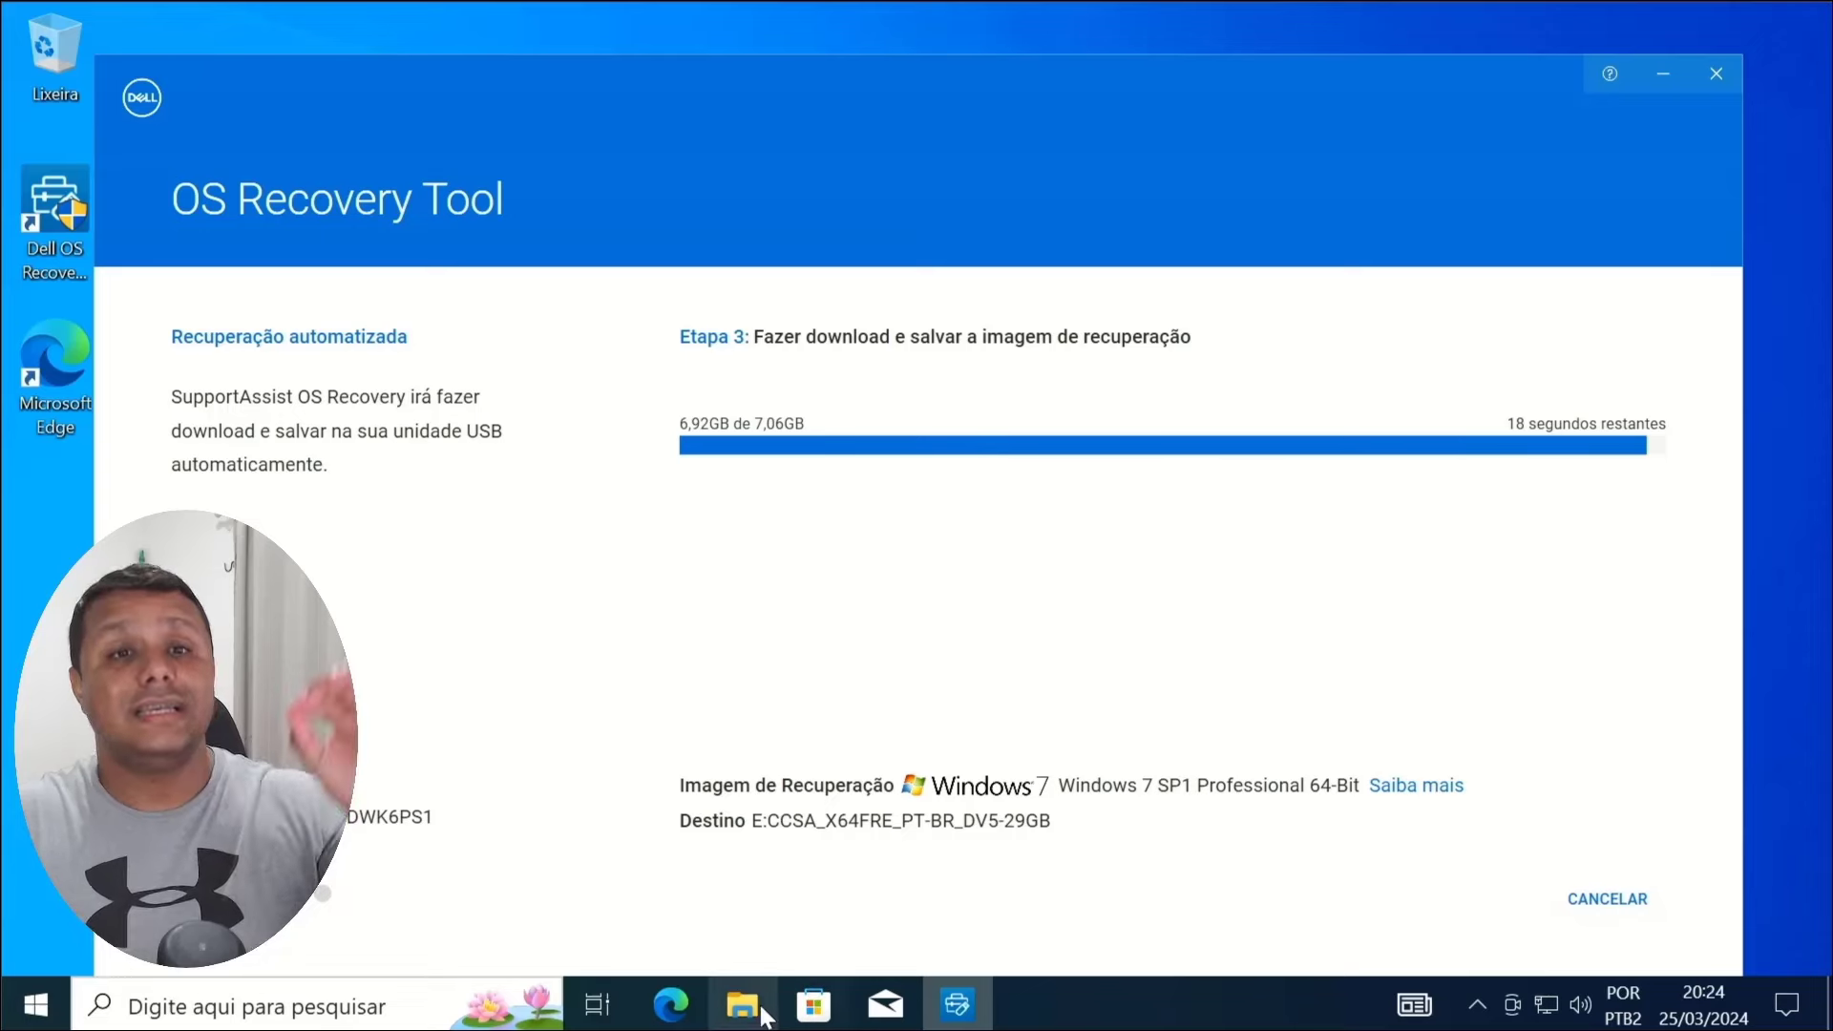
Step: Open the C: drive in File Explorer and turn on showing hidden items
click(741, 1004)
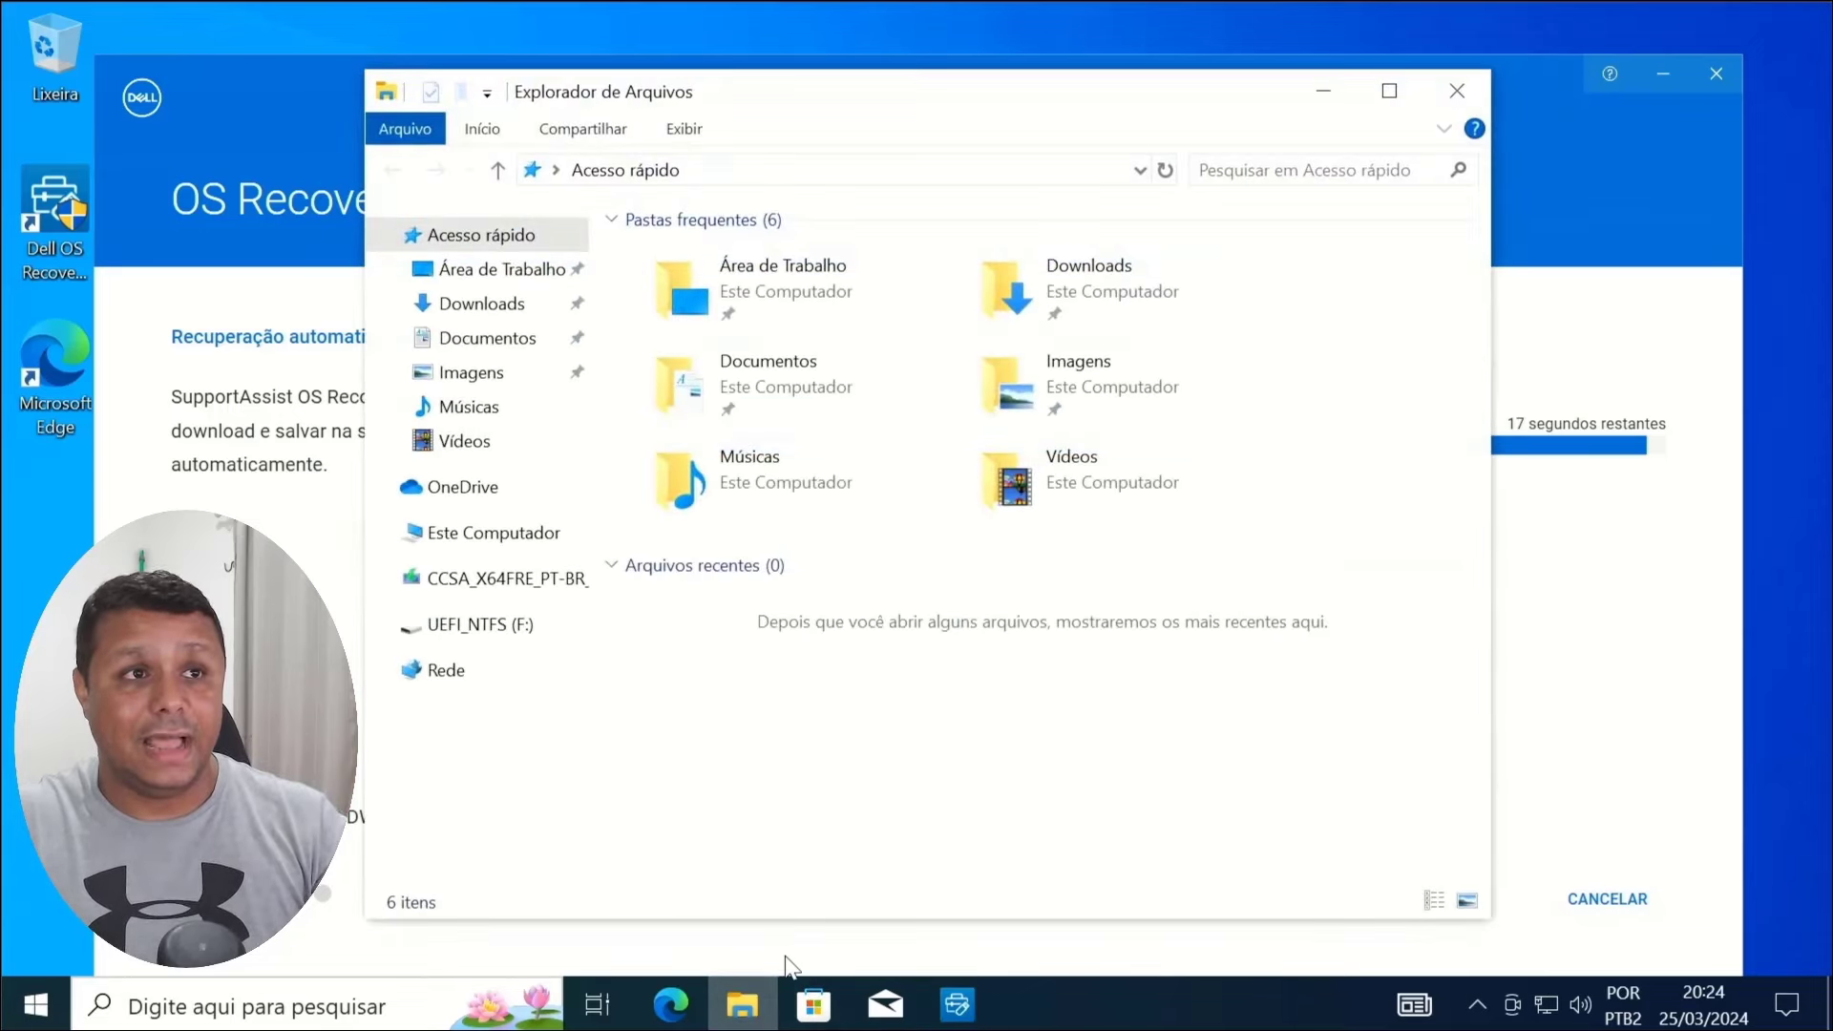
click(565, 551)
click(758, 633)
double_click(758, 633)
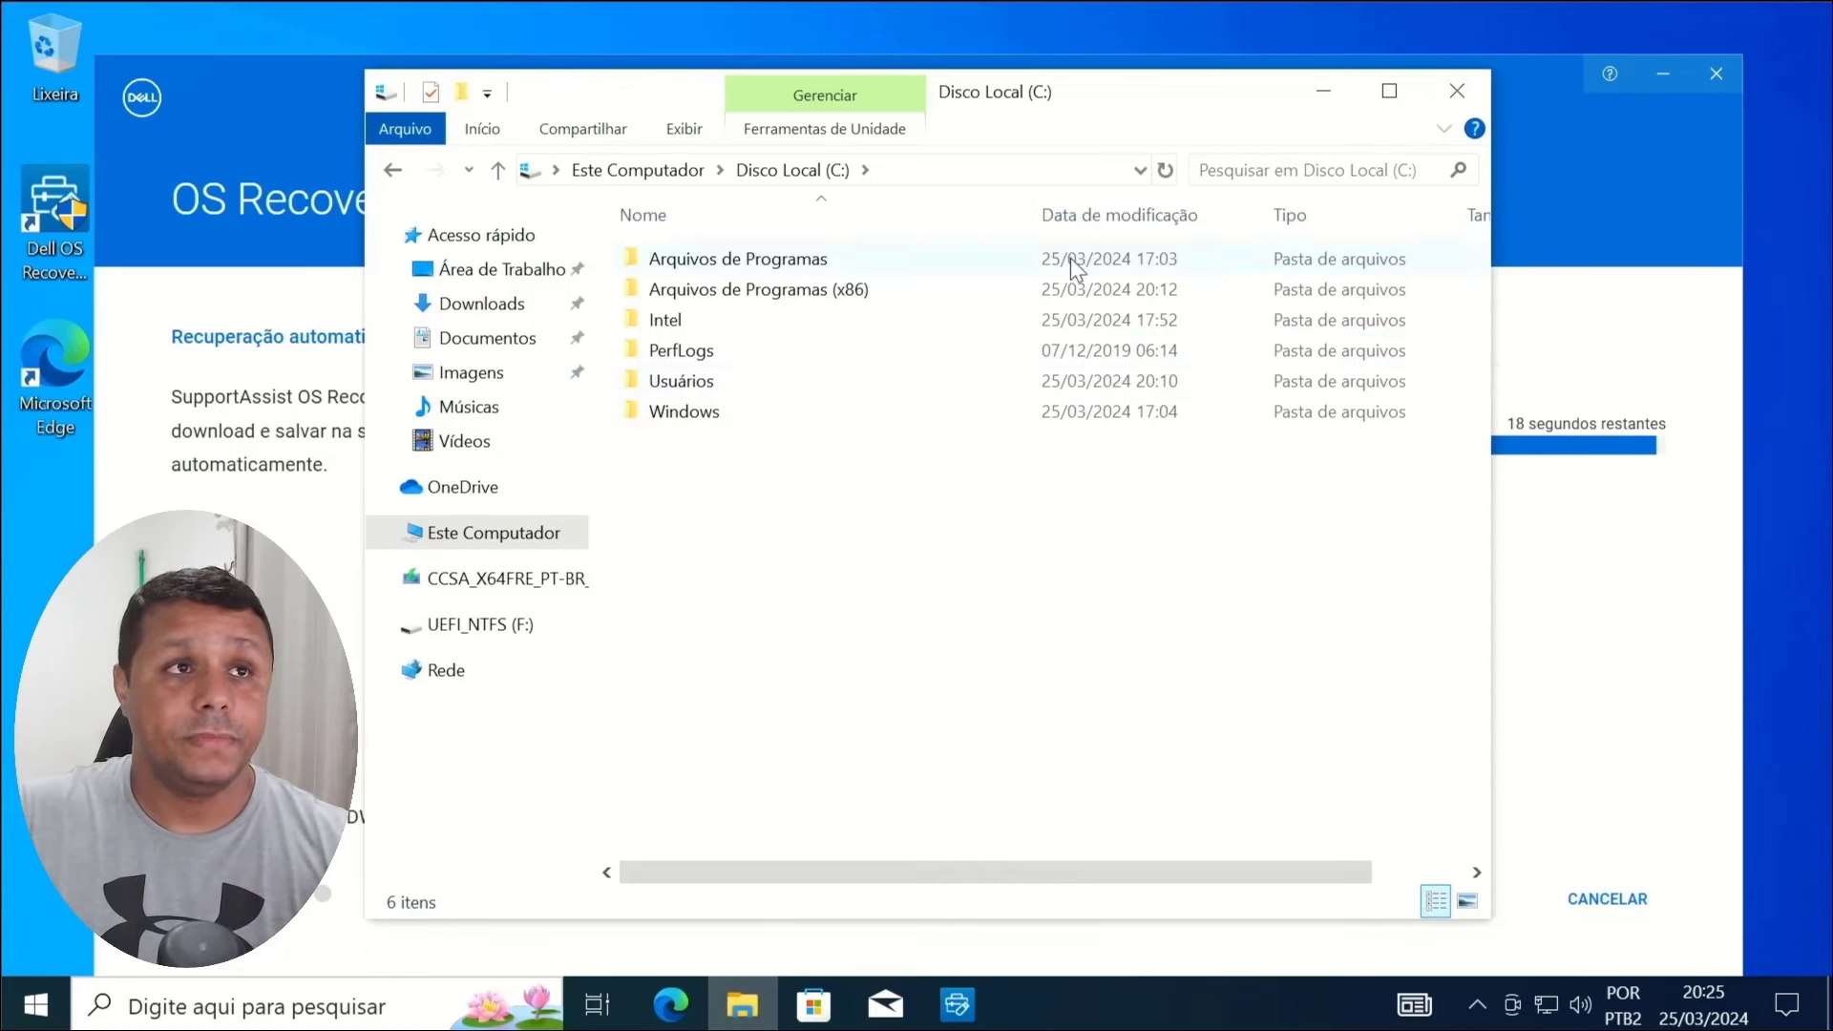
click(693, 131)
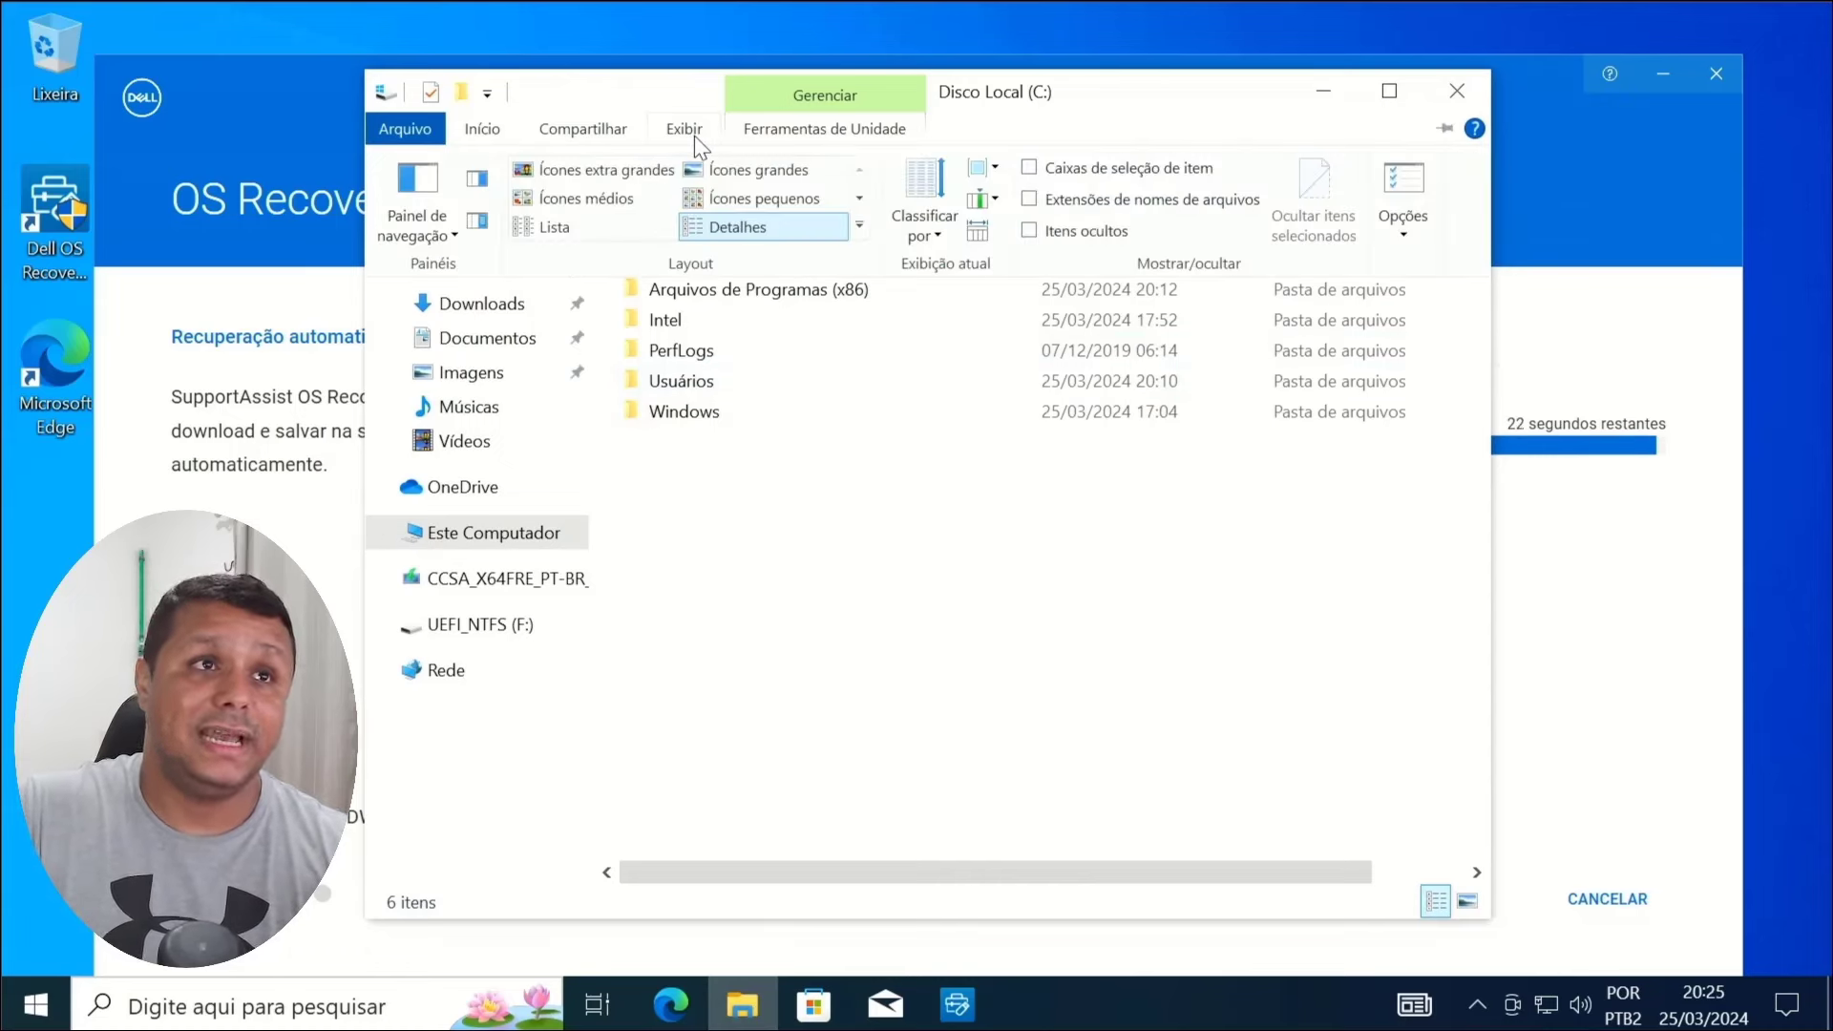
click(1058, 239)
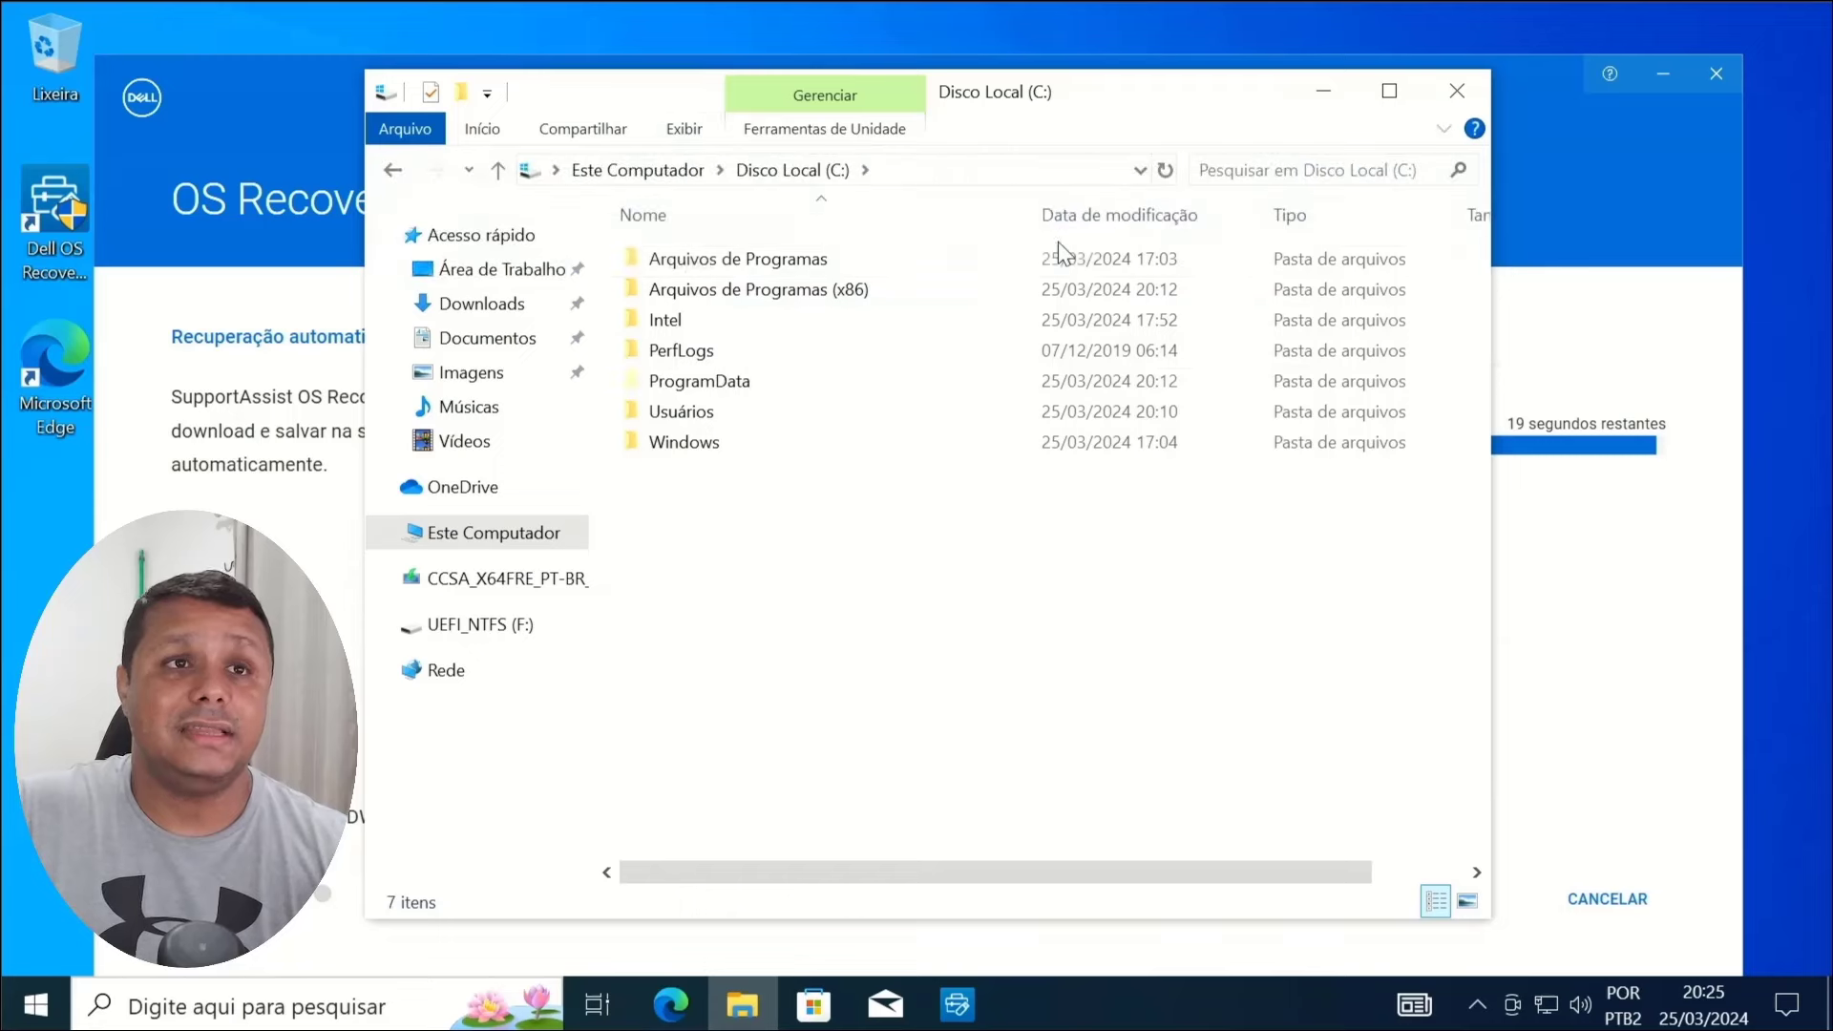
Step: Navigate to ProgramData\Dell\OS Recovery Tool\Downloads, granting folder access when asked
double_click(761, 378)
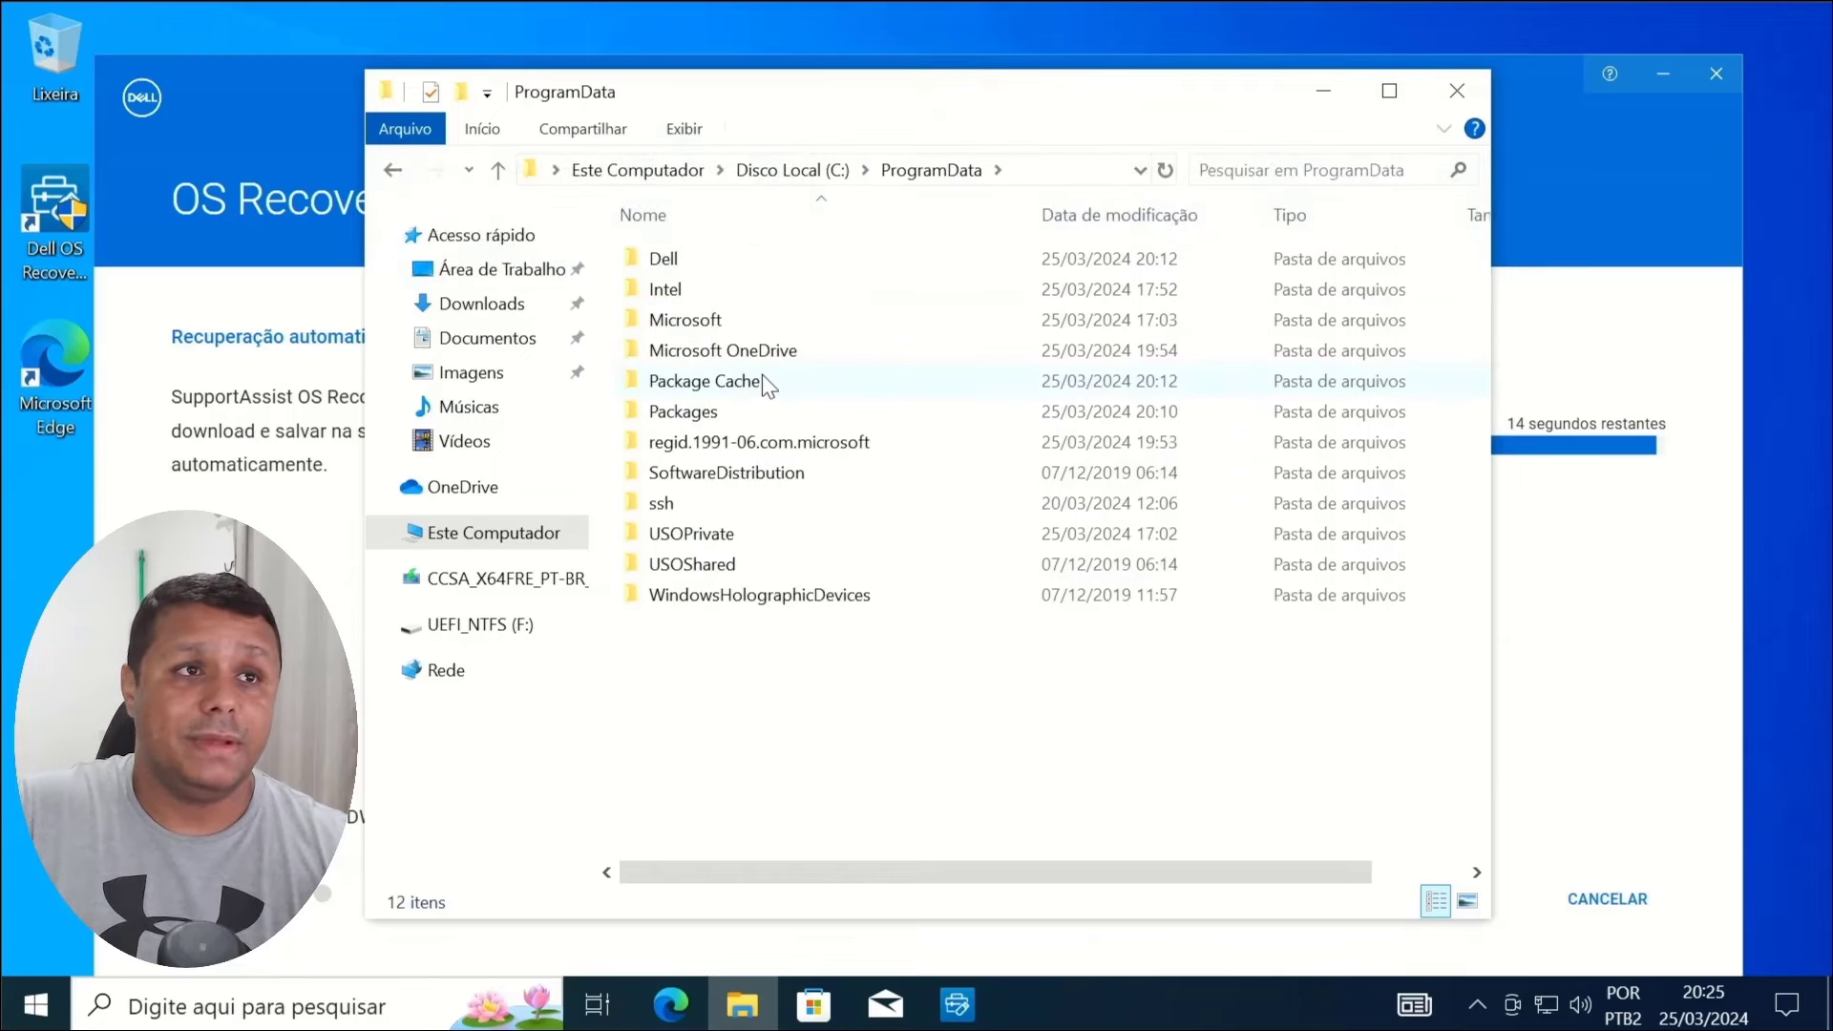
double_click(712, 267)
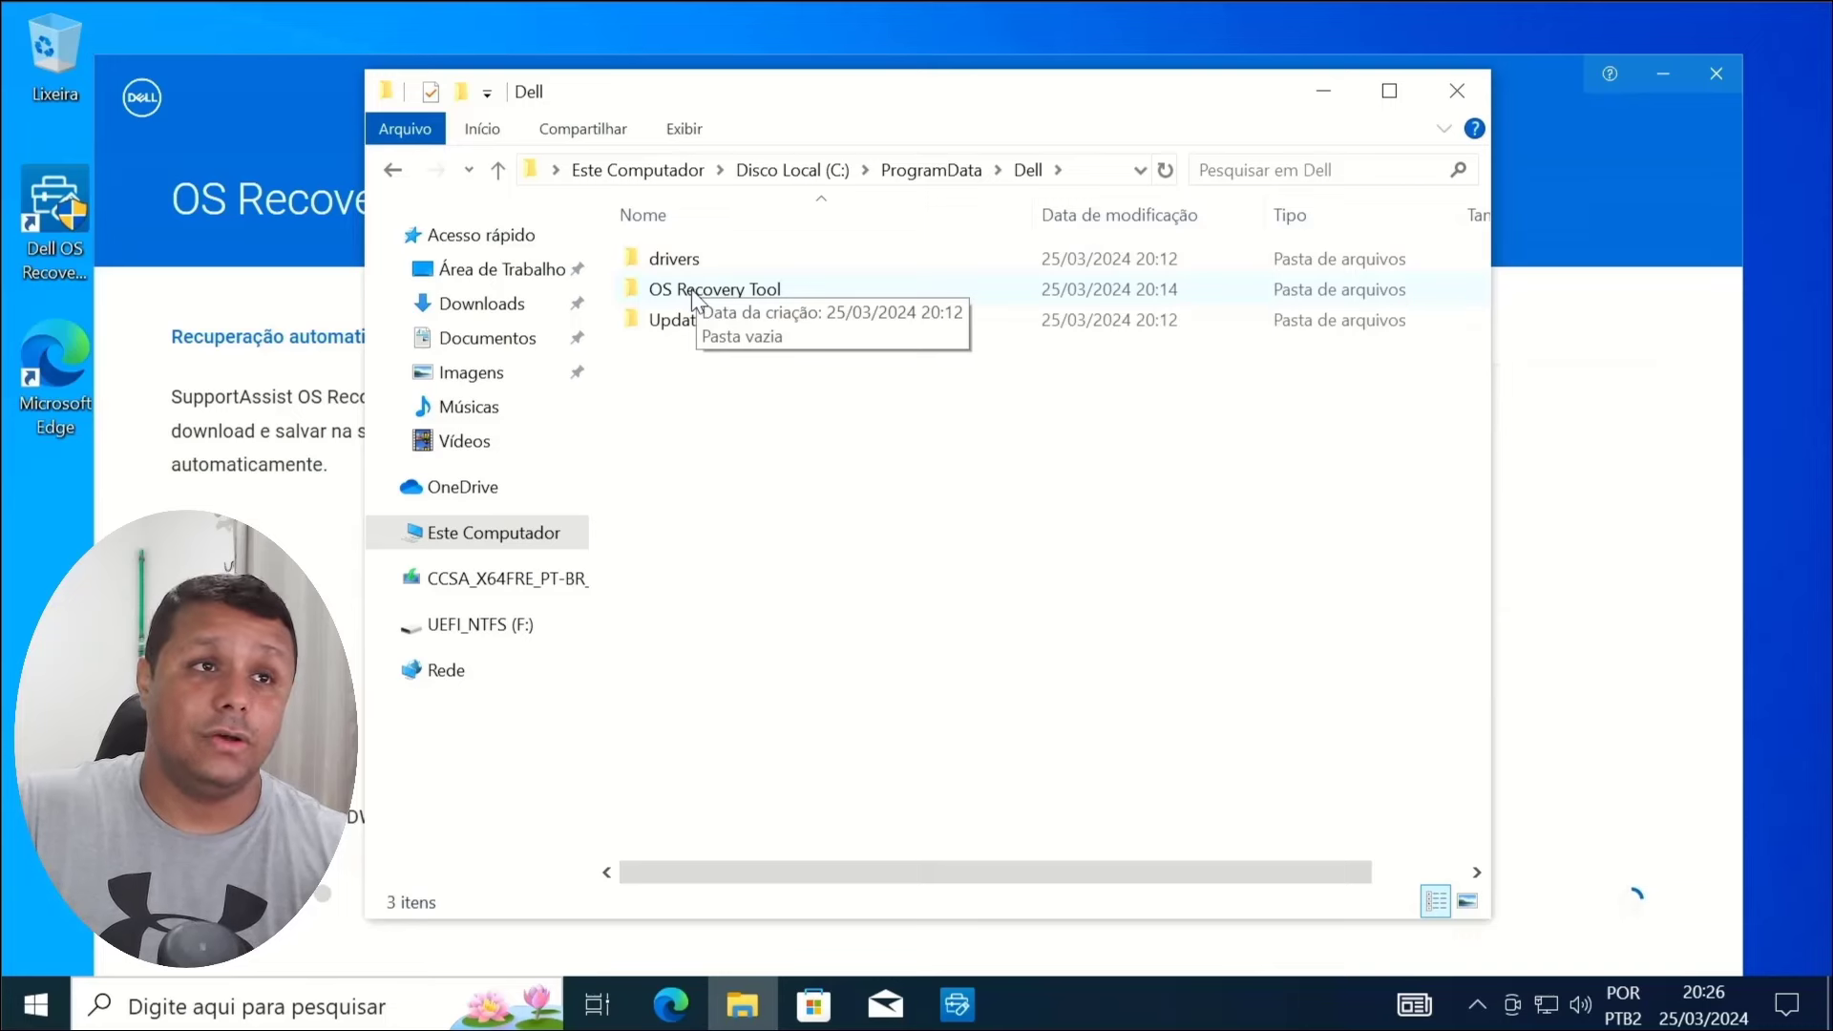
double_click(693, 291)
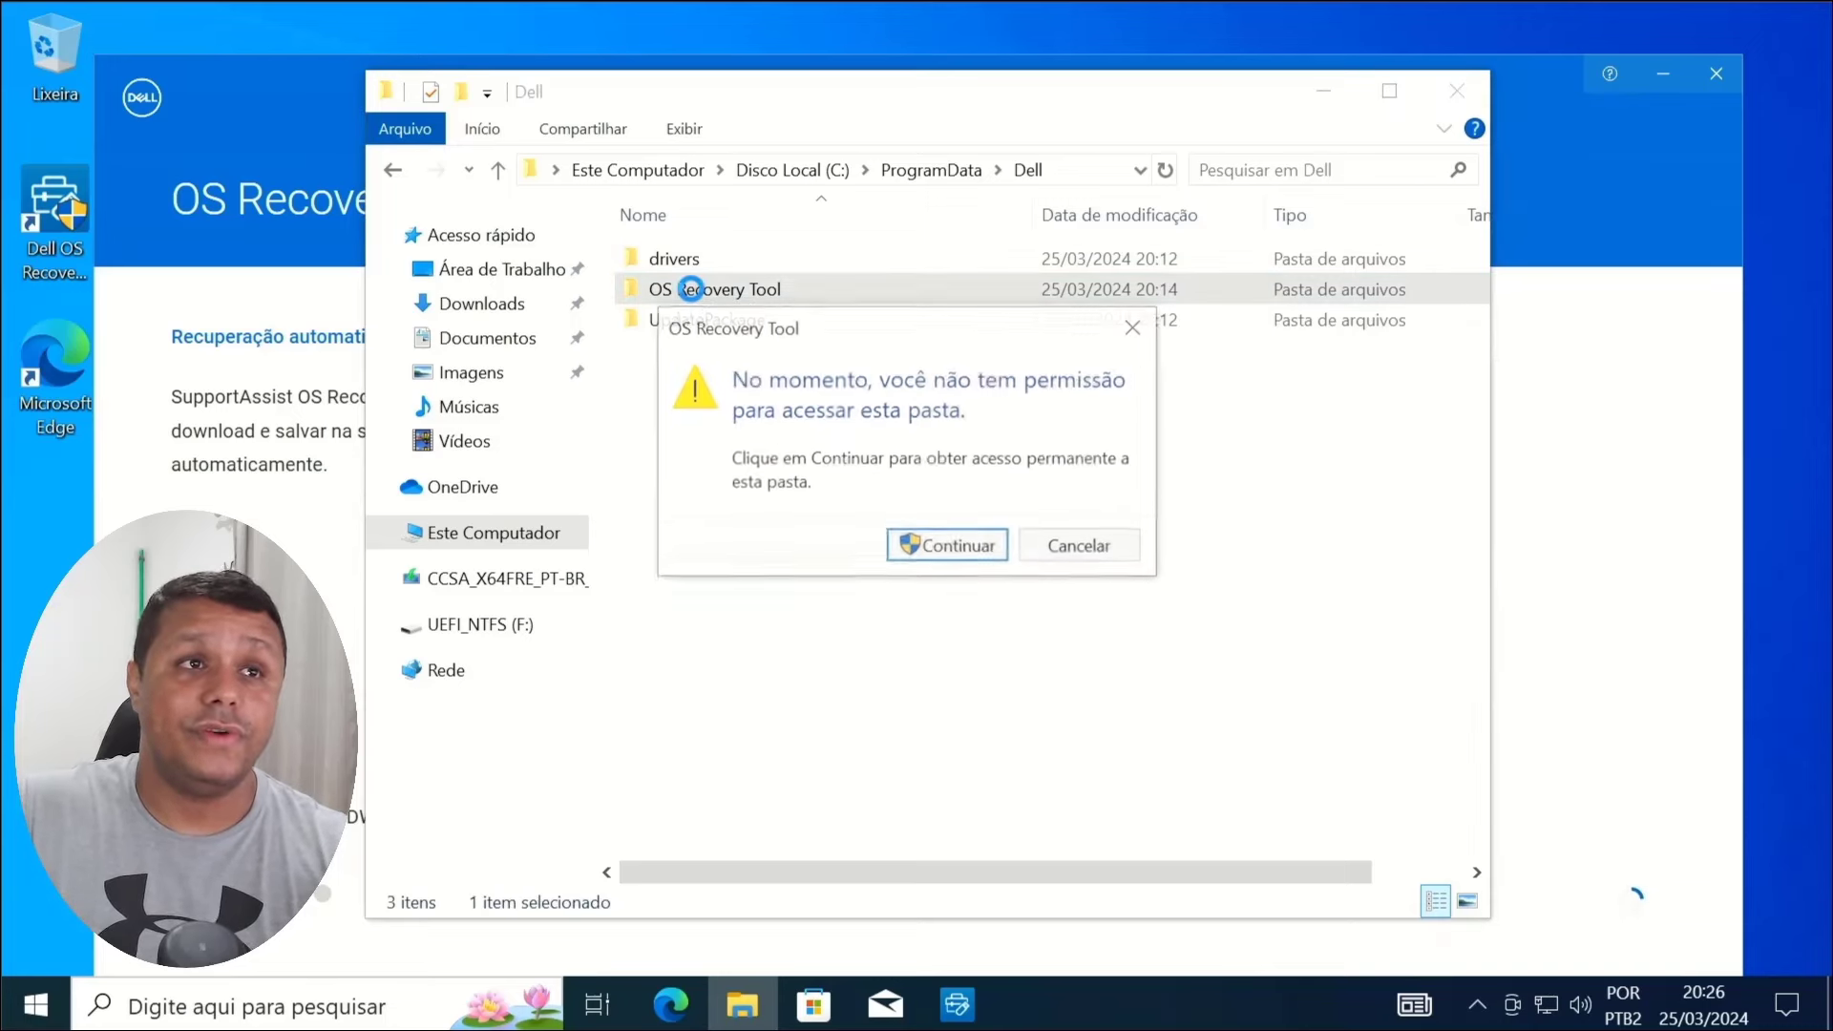
click(904, 545)
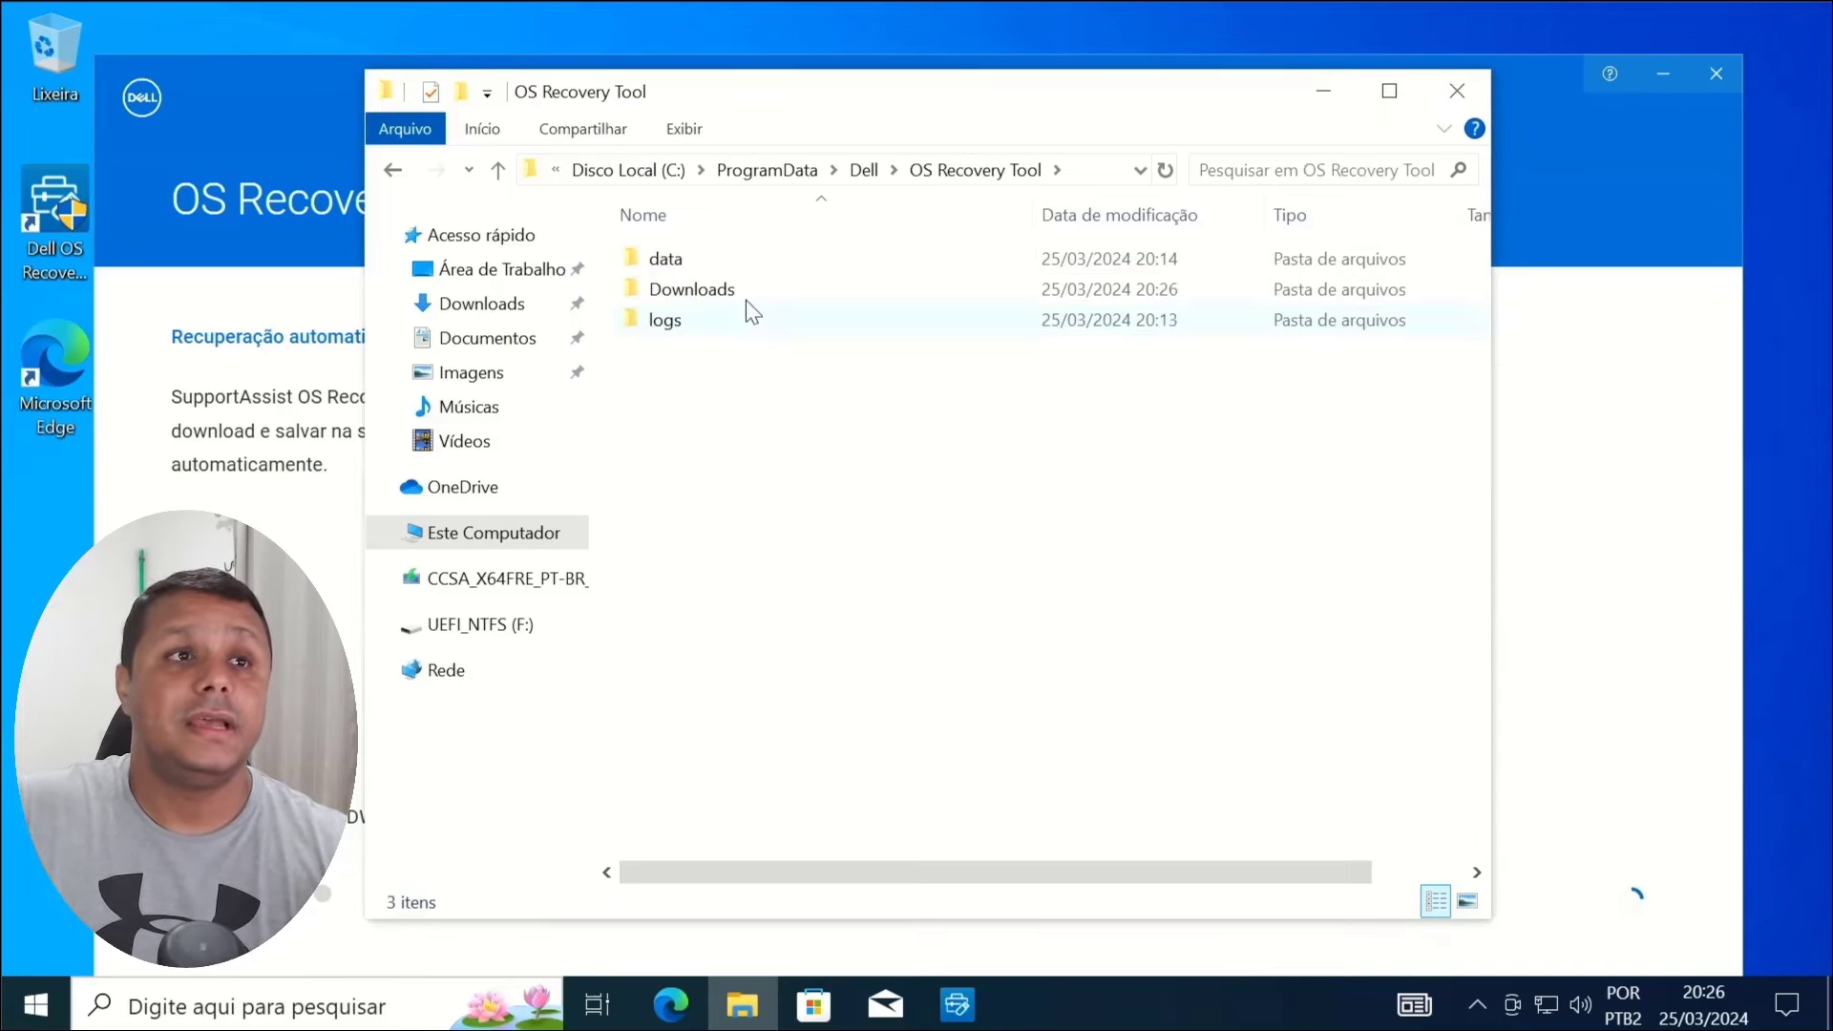
double_click(742, 291)
click(940, 546)
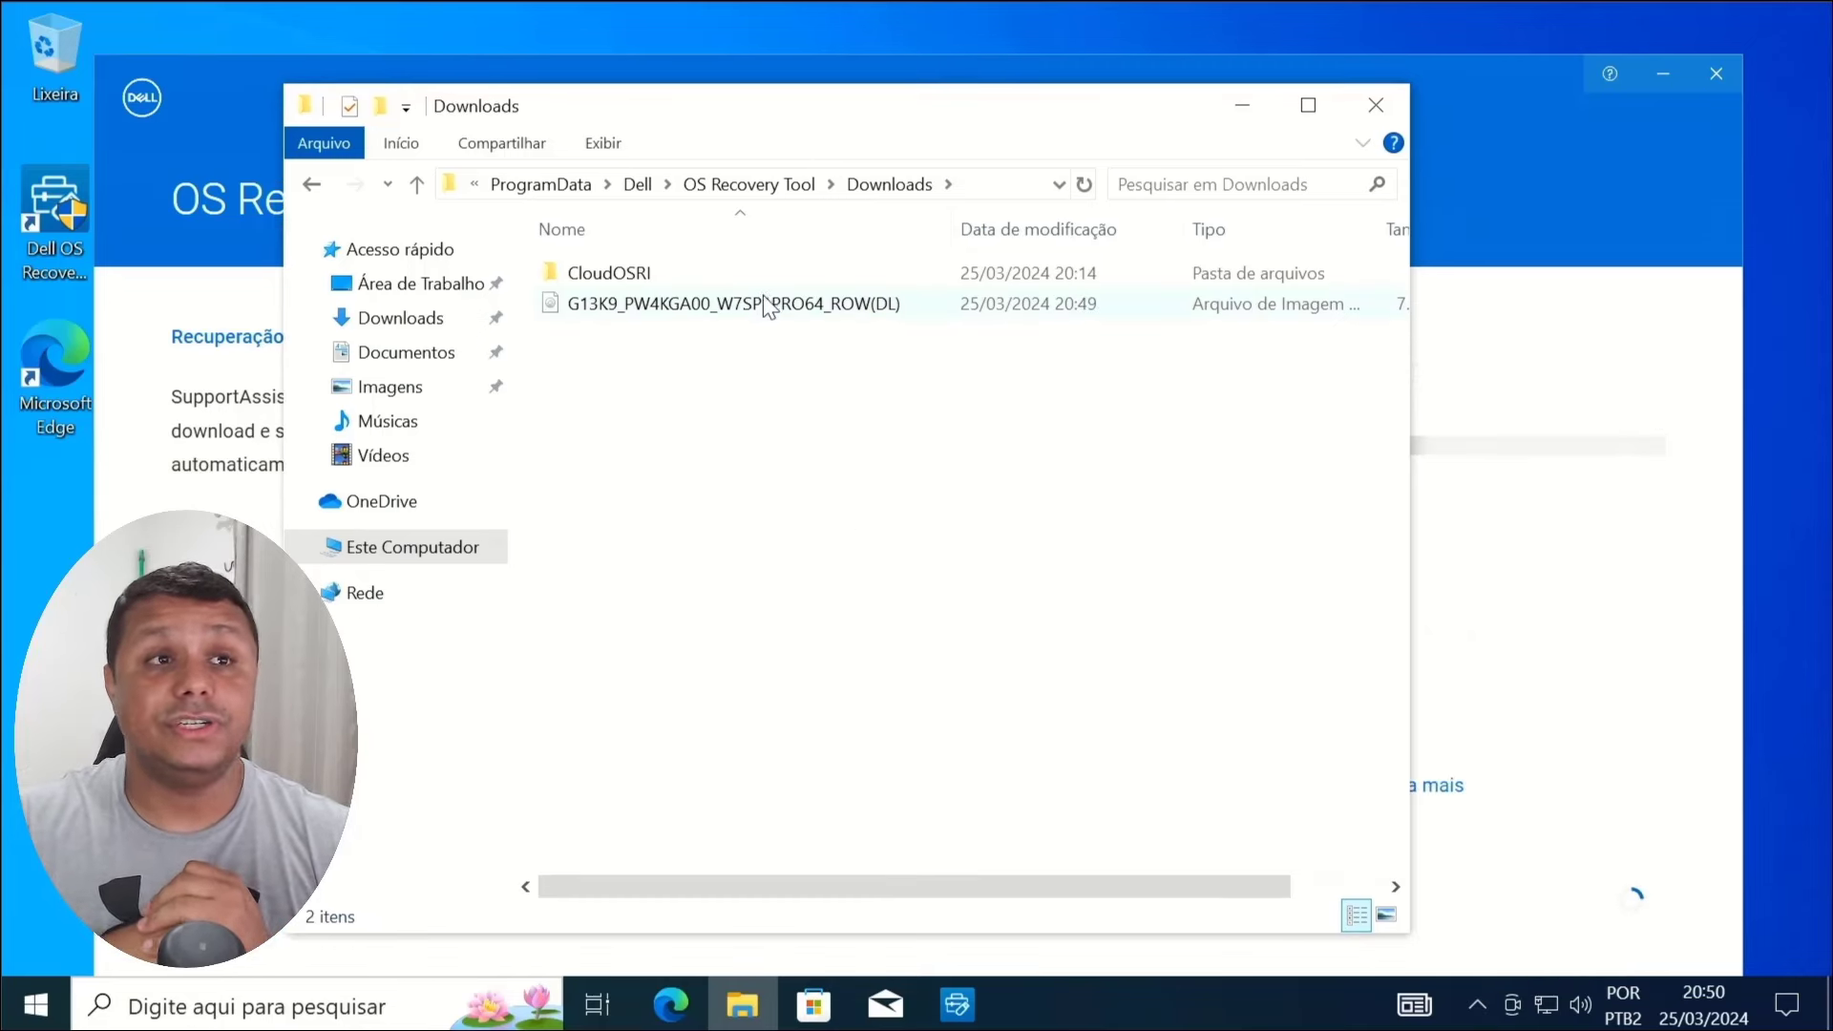
Step: Copy the G13K9_PW4KGA00_W7SP1PRO64_ROW(DL) image file and paste it onto the desktop
right_click(764, 301)
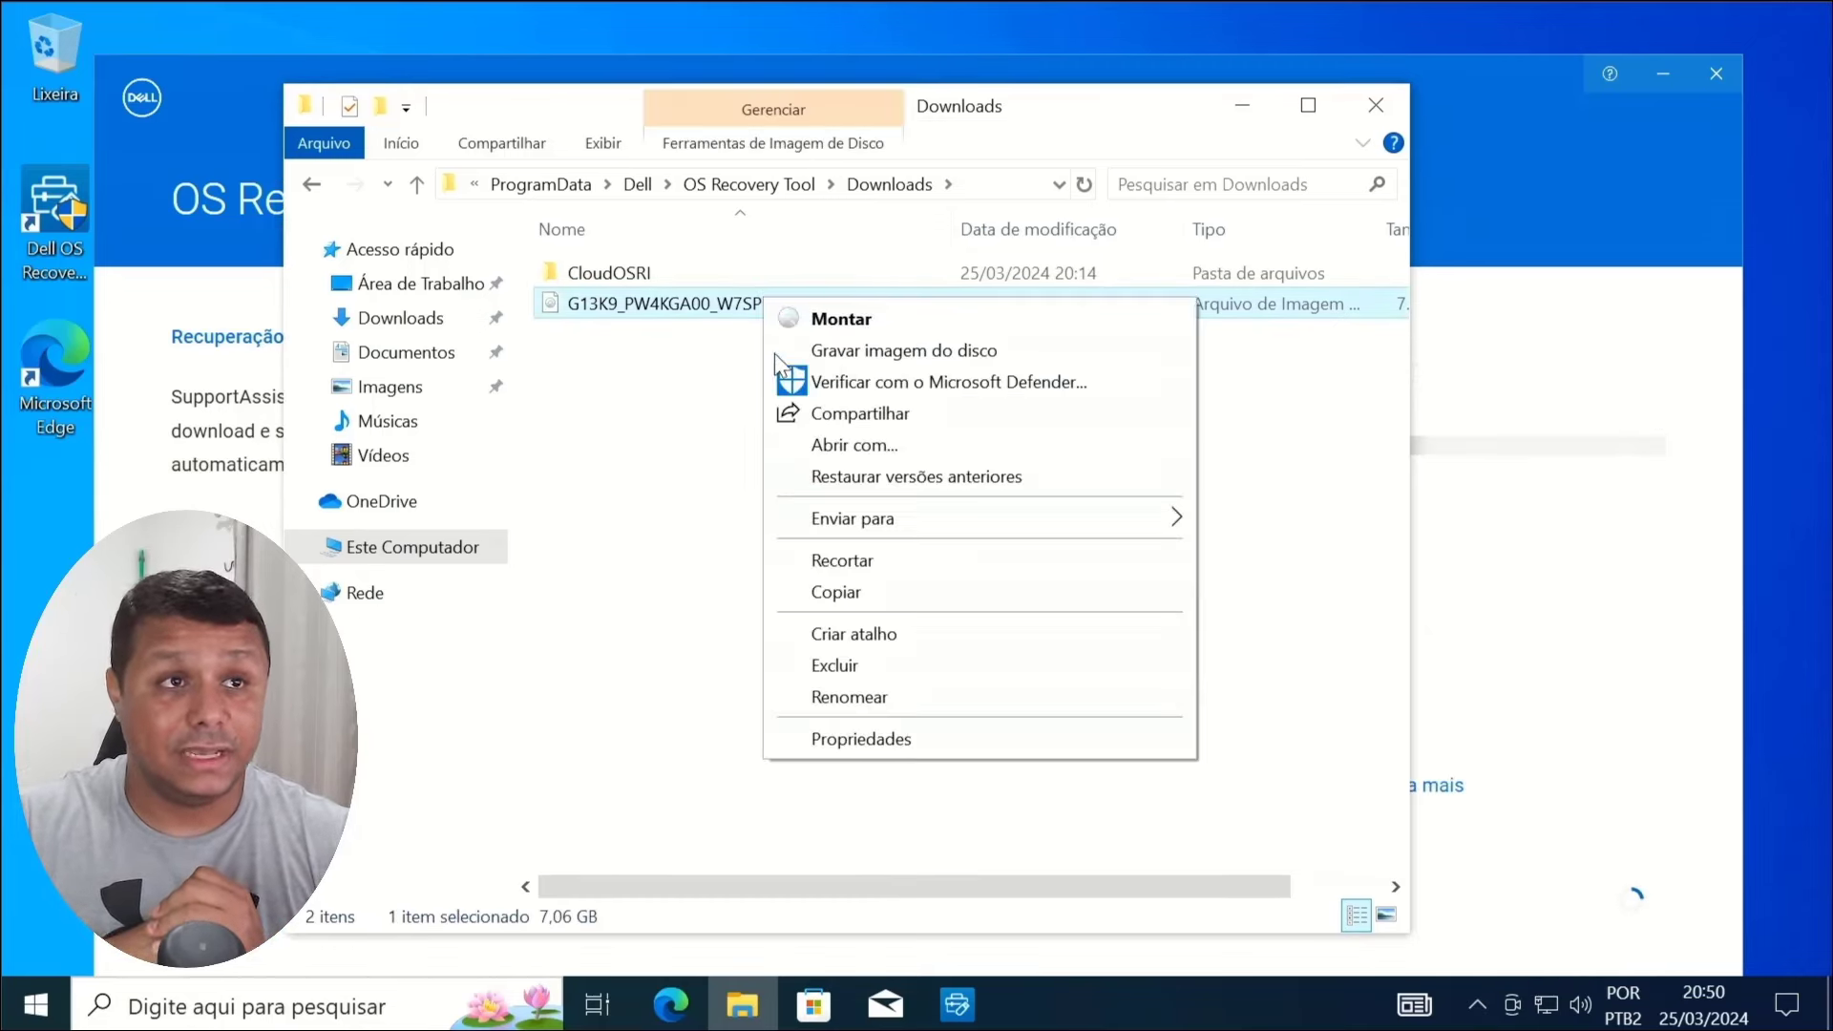
click(842, 591)
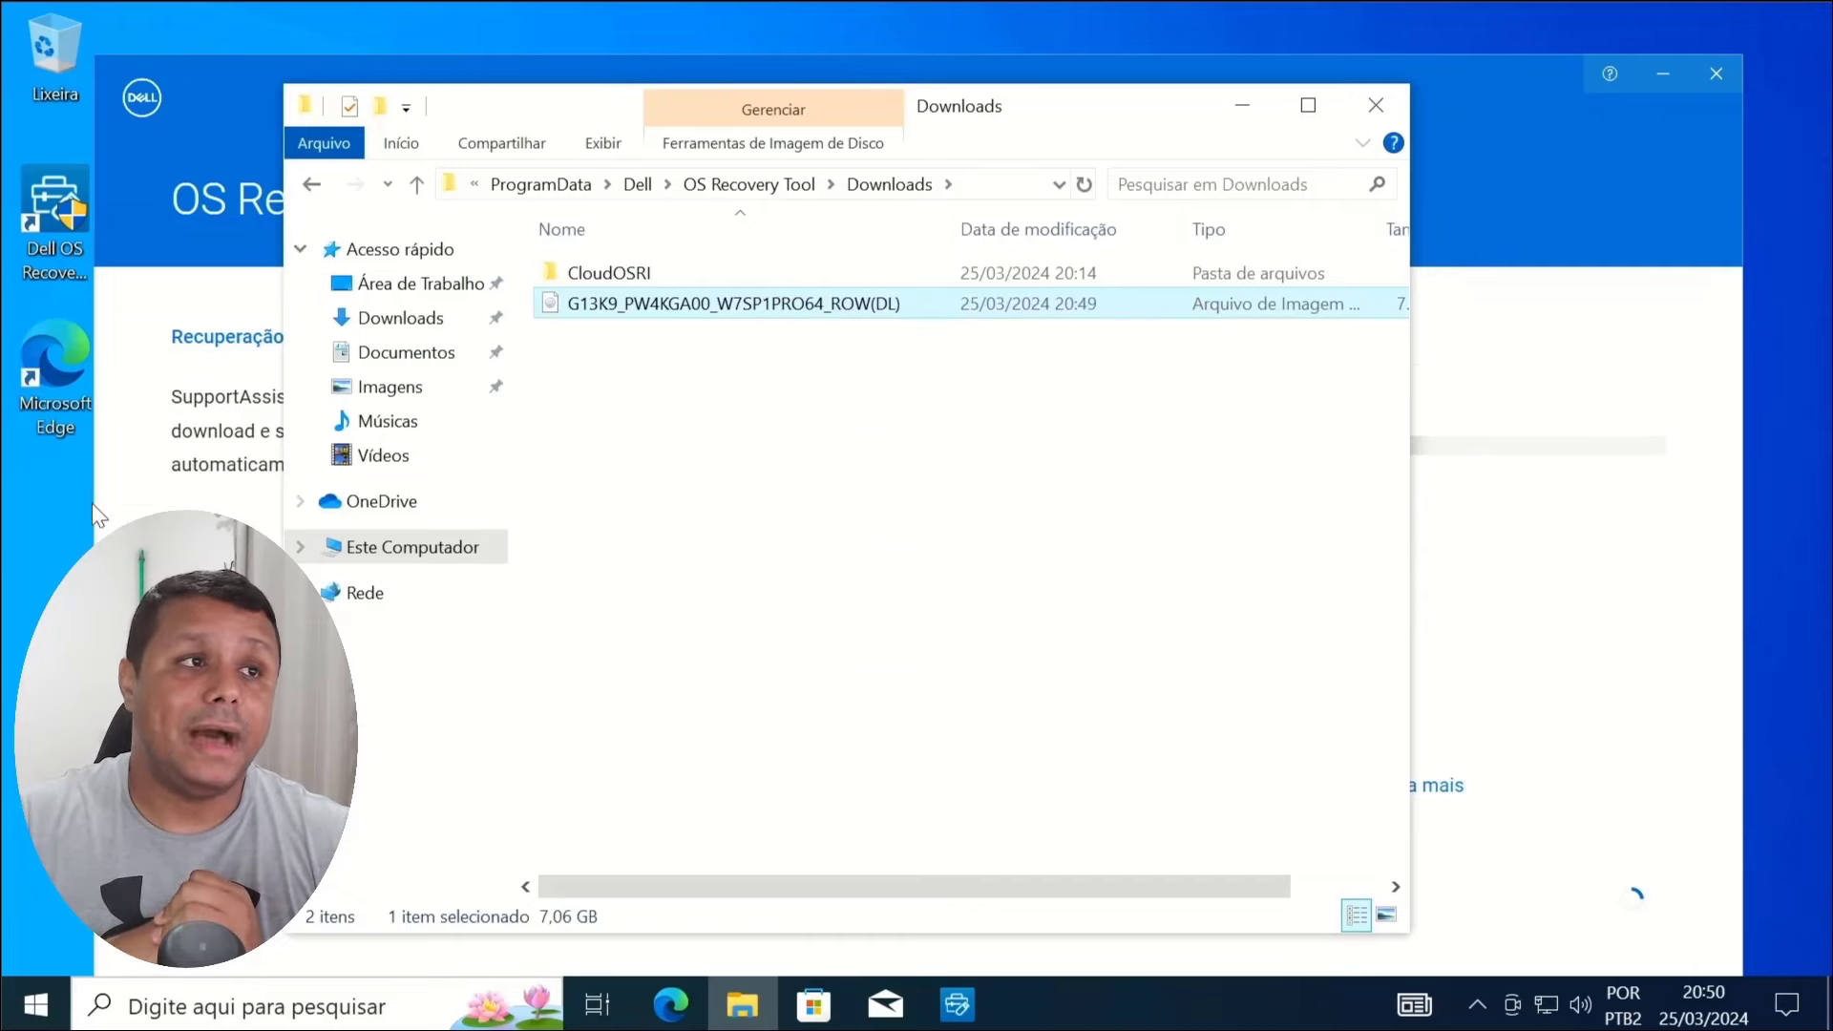
right_click(48, 506)
click(105, 587)
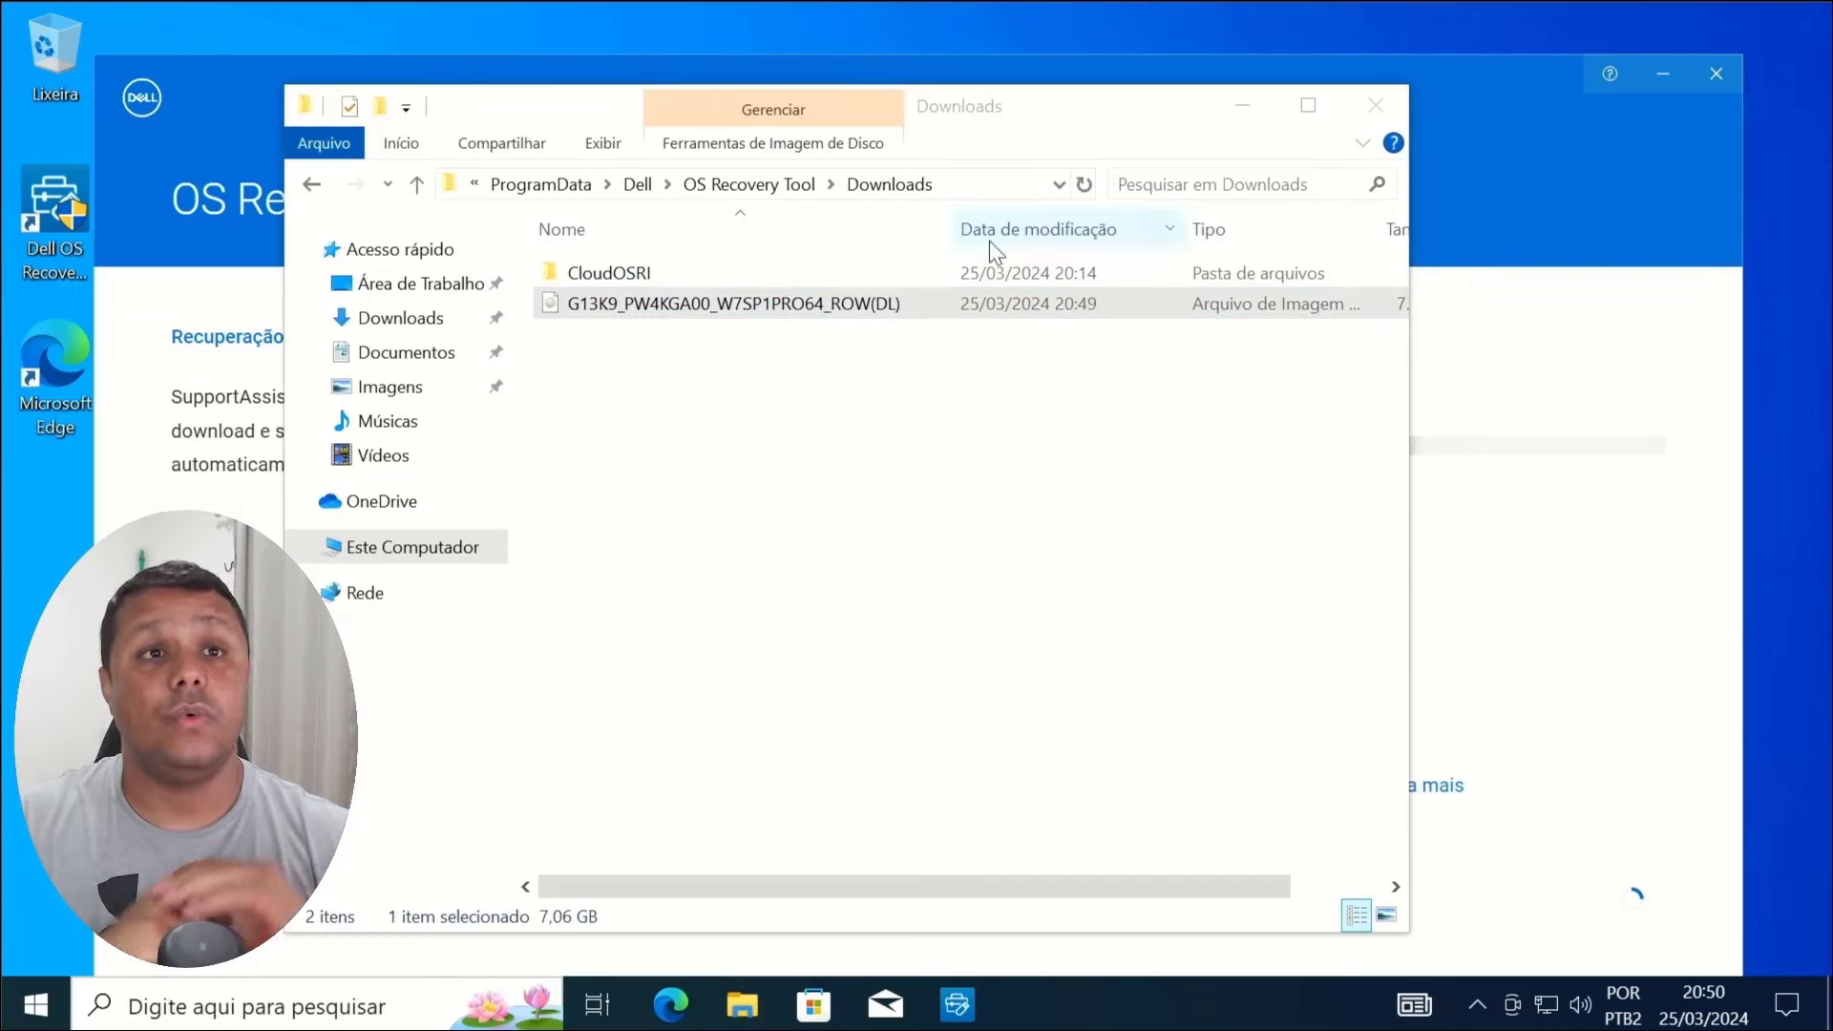
Step: Minimize the File Explorer and Dell OS Recovery Tool windows
click(1241, 106)
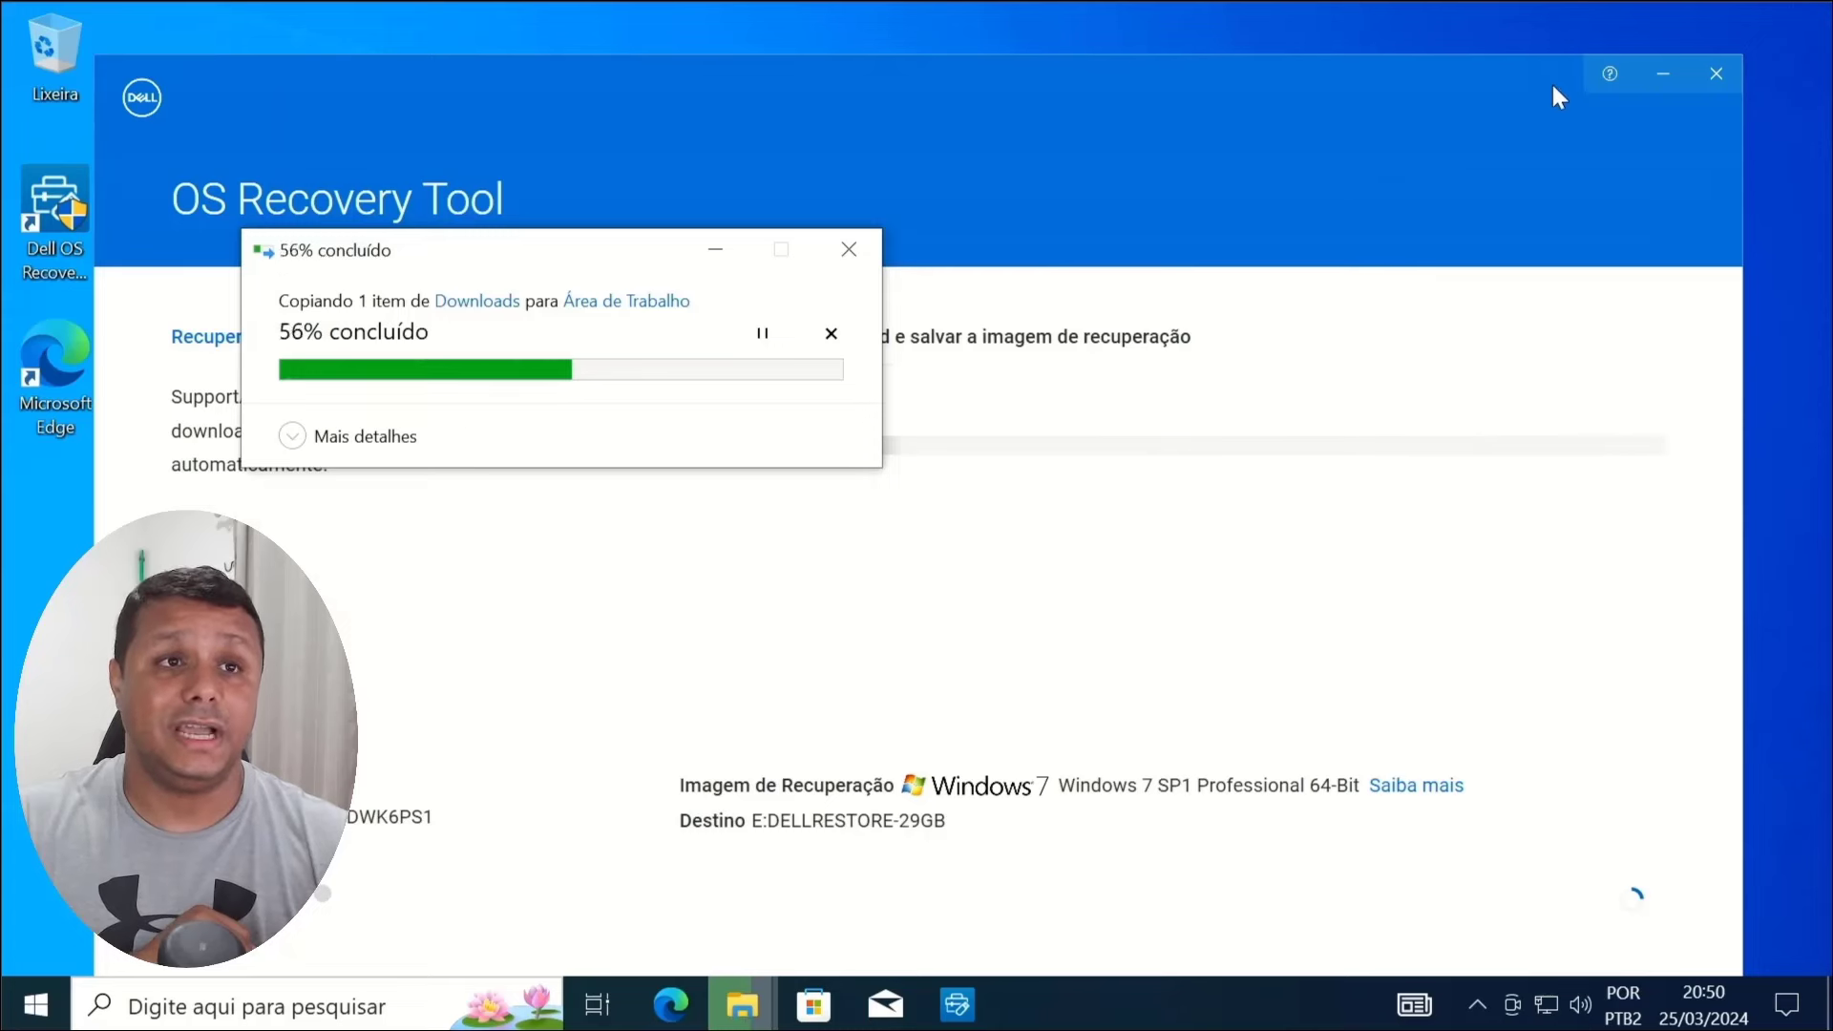
click(1409, 78)
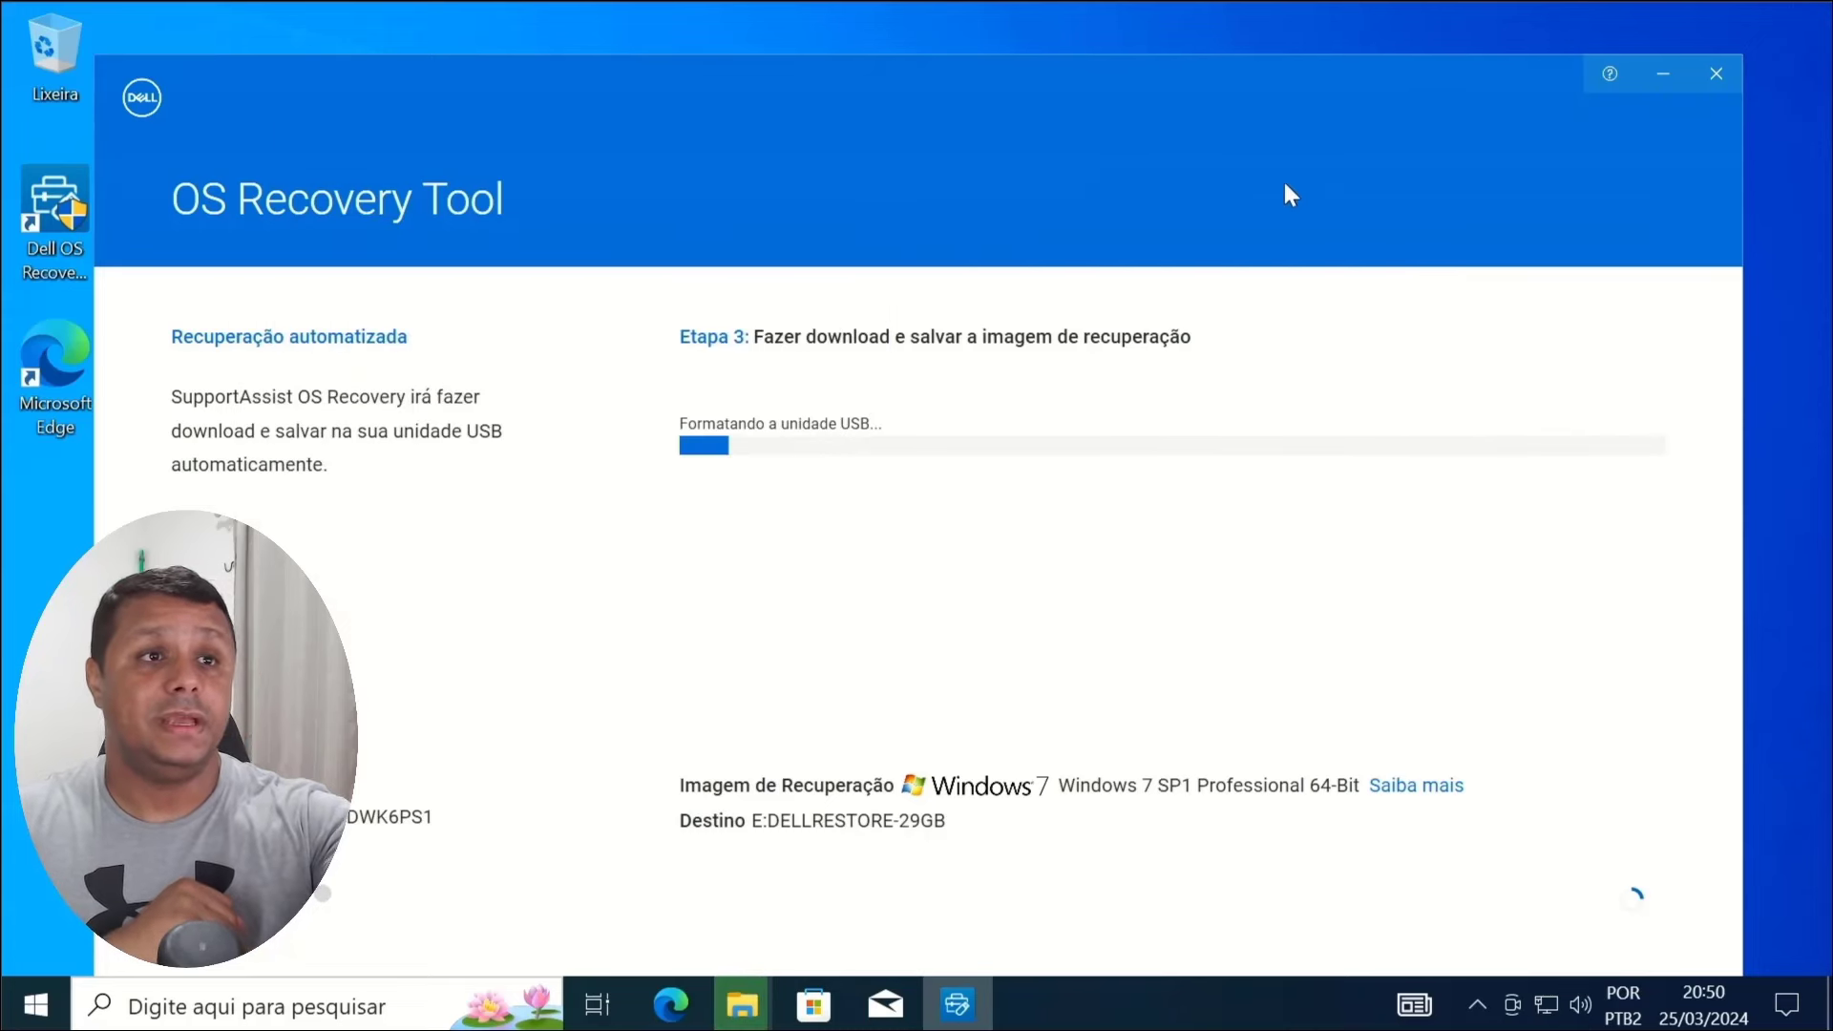
click(1662, 75)
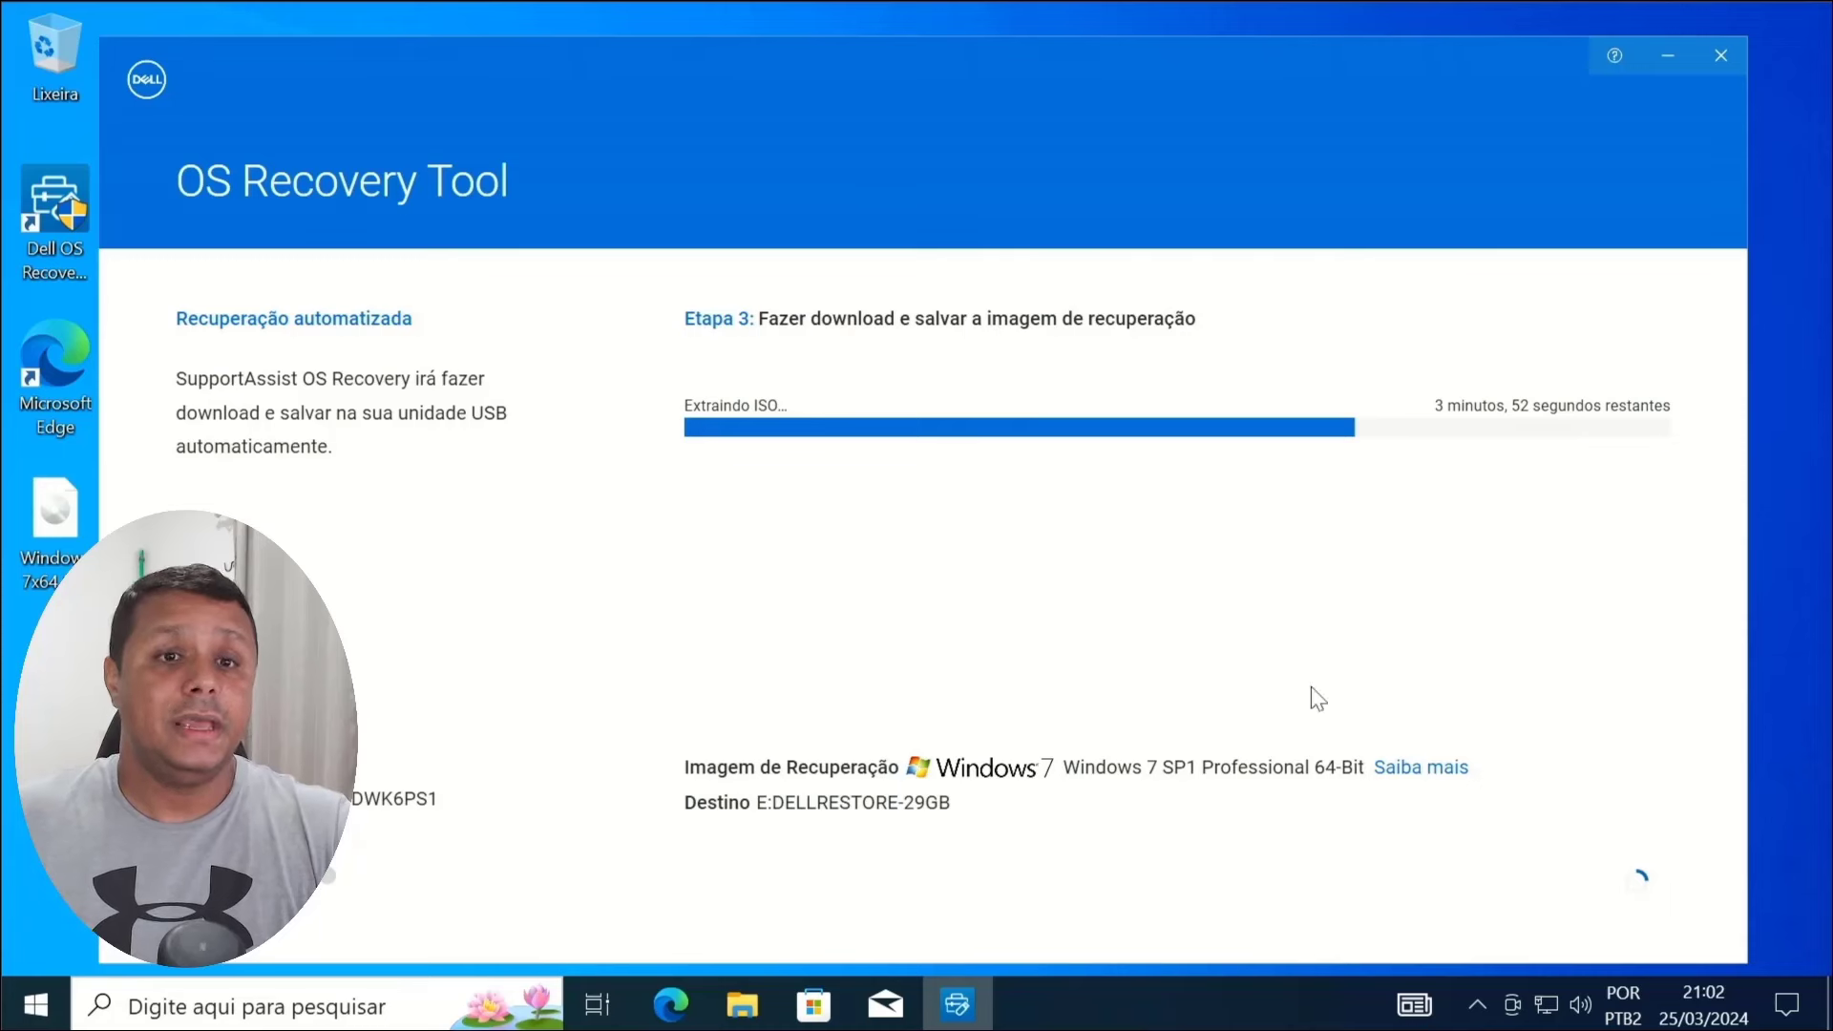
Step: End the Dell OS Recovery Tool process in Task Manager and move the Windows 7x64 Pro icon mid-desktop
right_click(1162, 1002)
click(1269, 887)
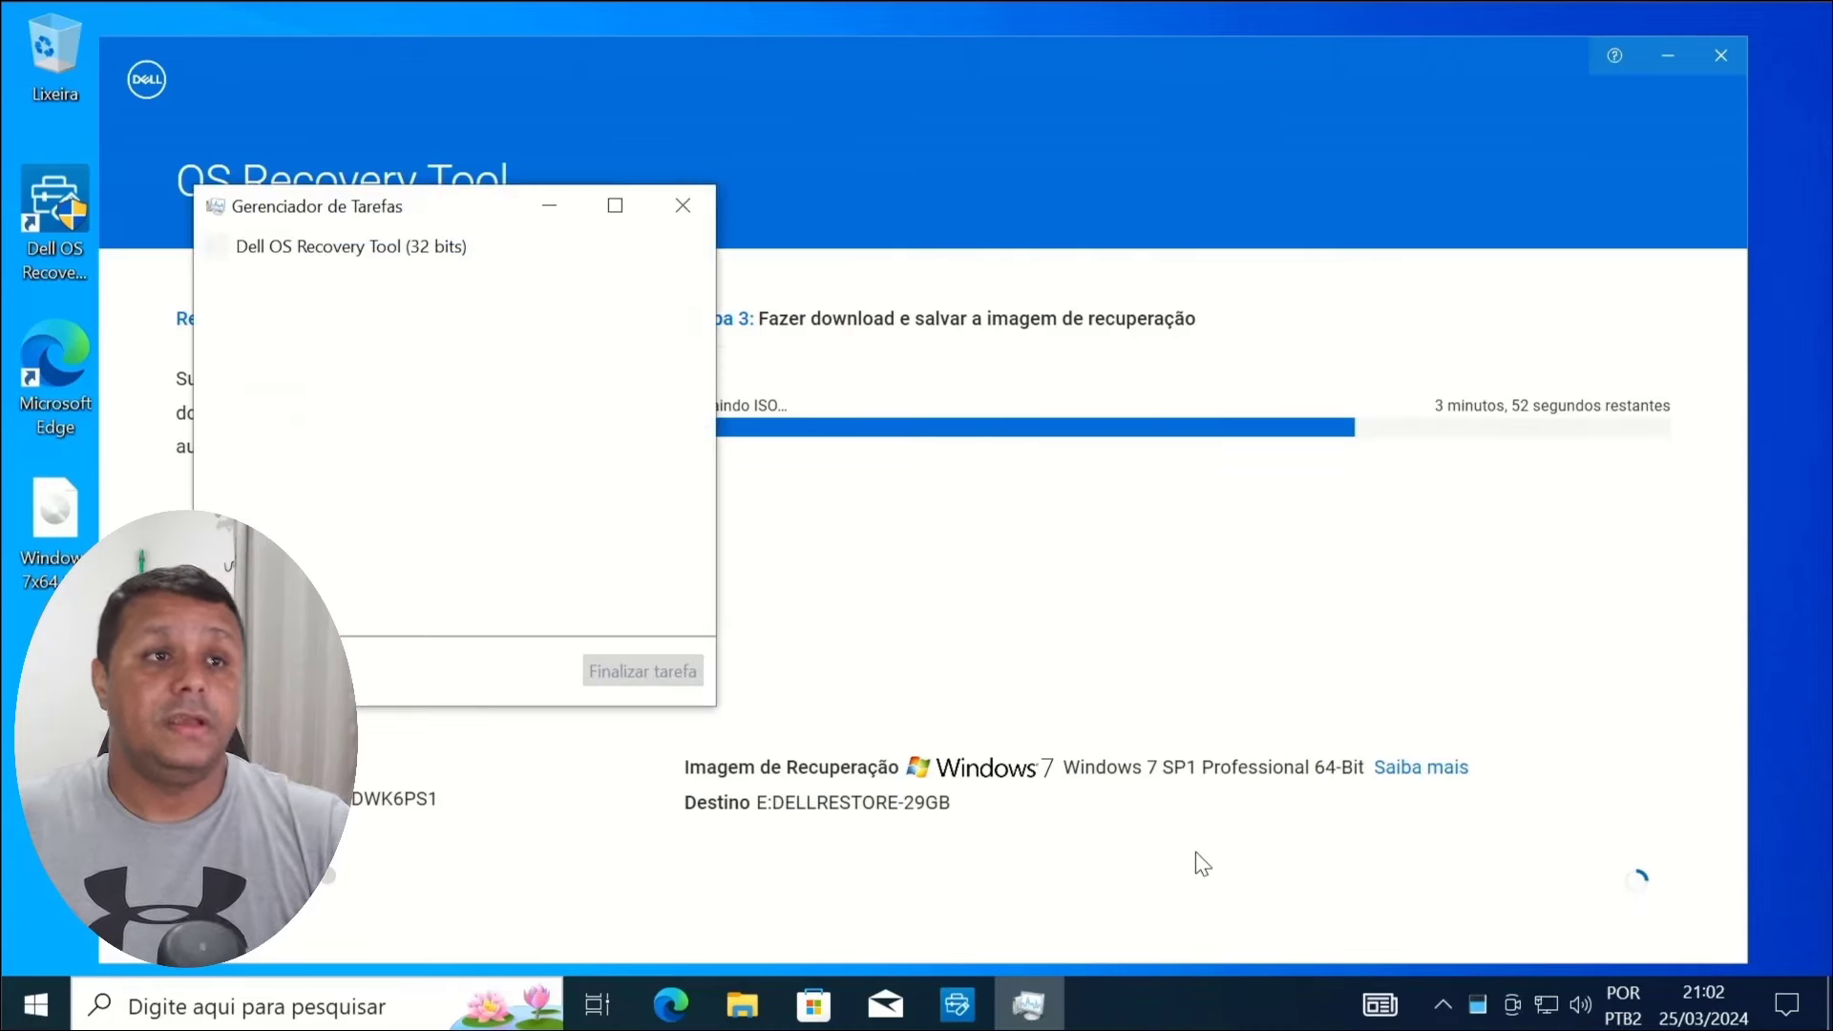
click(243, 671)
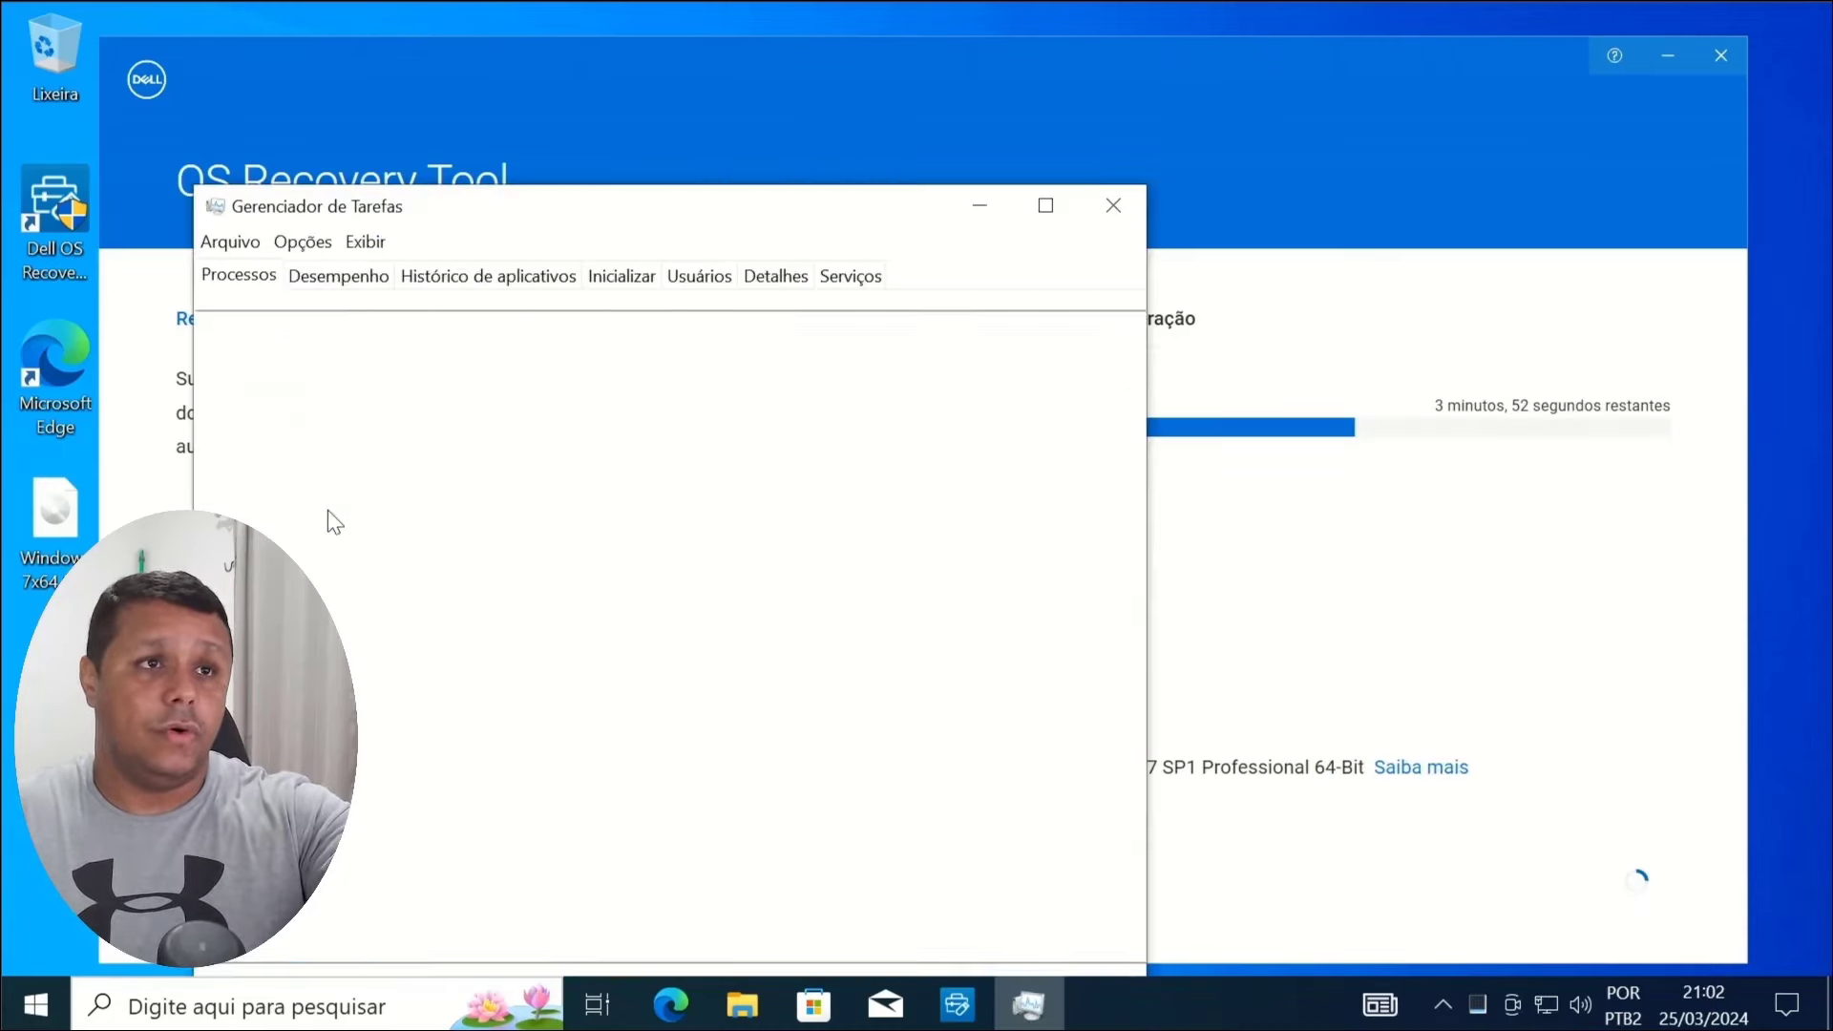
right_click(346, 452)
click(436, 496)
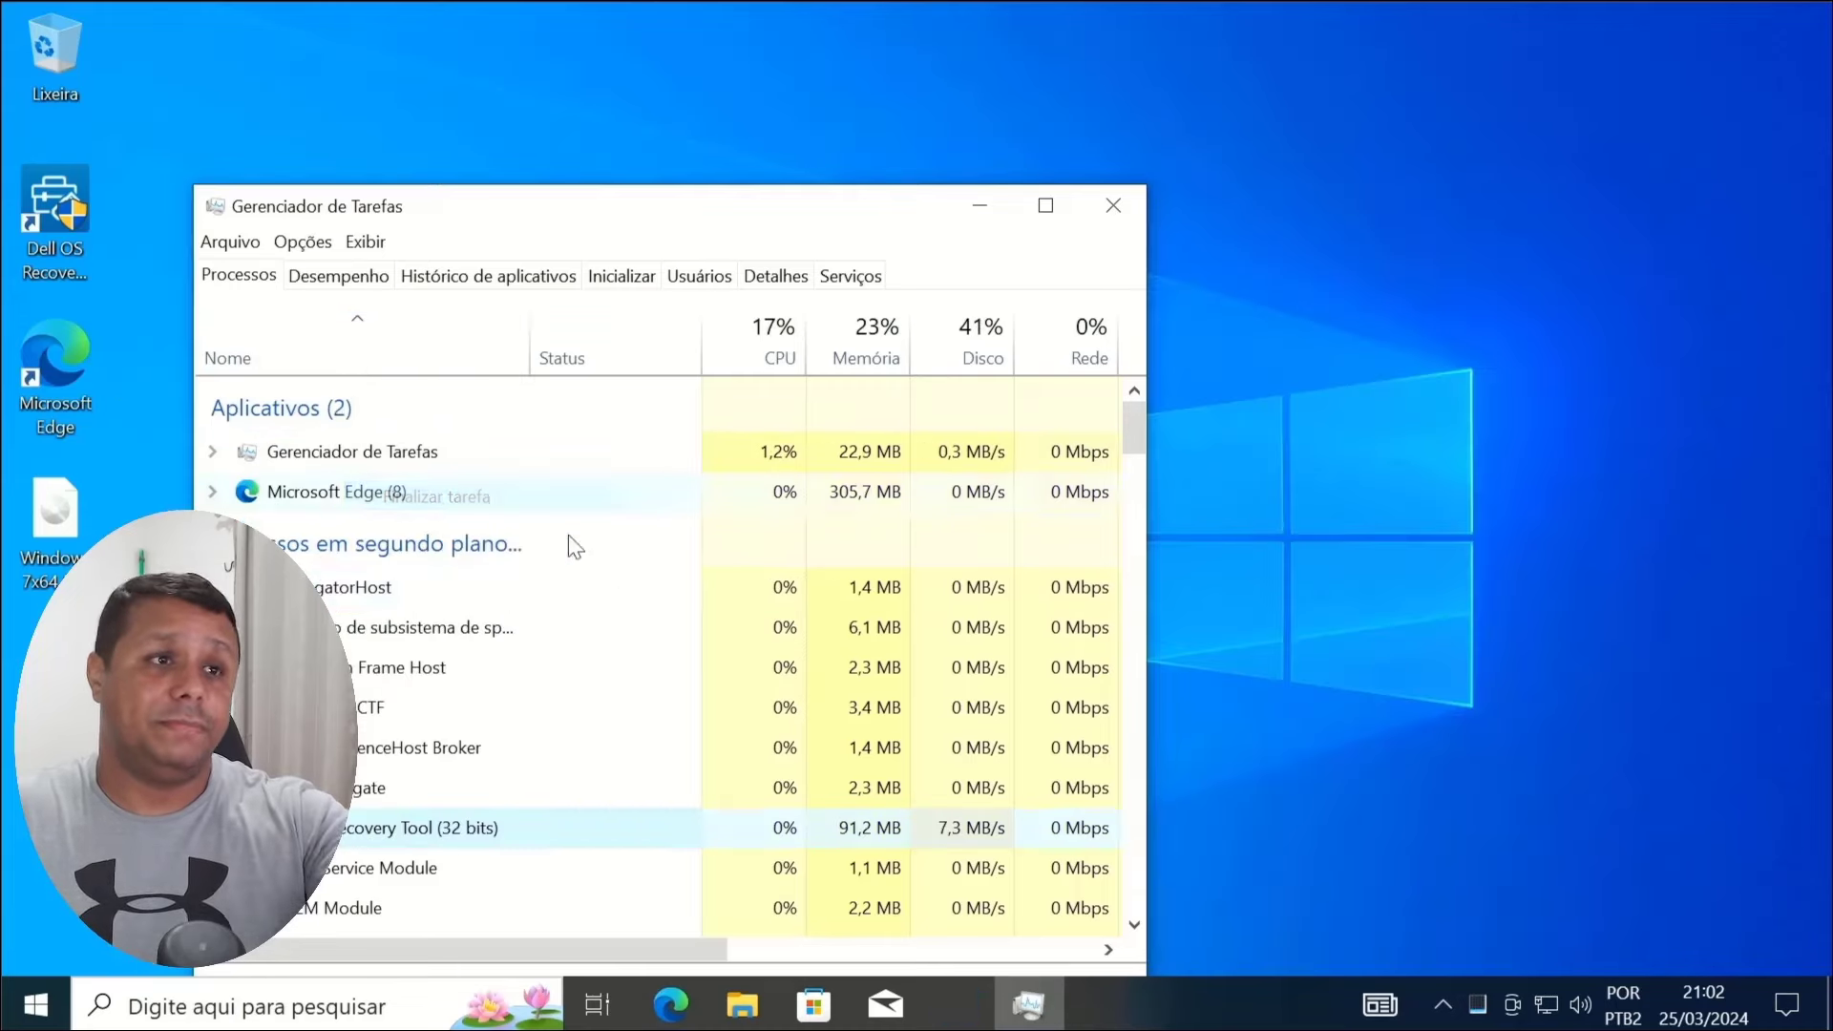
click(1113, 205)
drag(54, 511, 697, 361)
click(742, 1002)
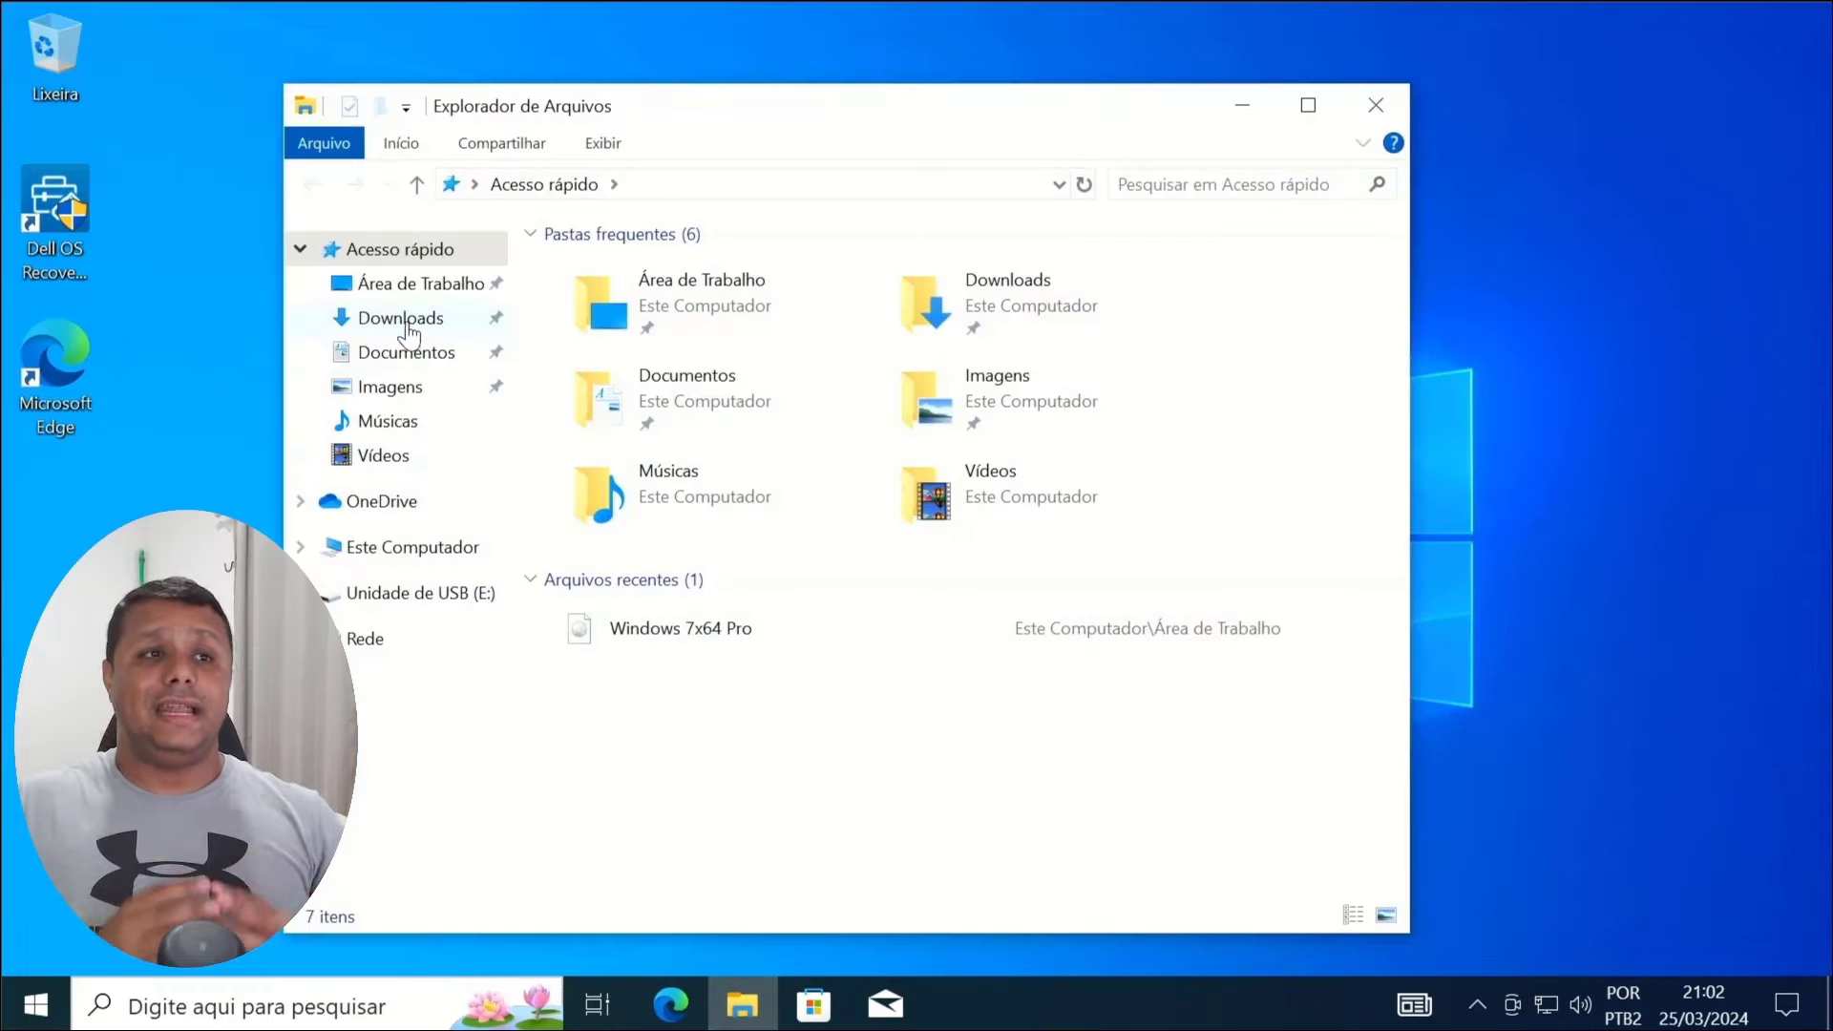
Step: Run rufus-4.4 from the Downloads folder with administrator permission
click(401, 319)
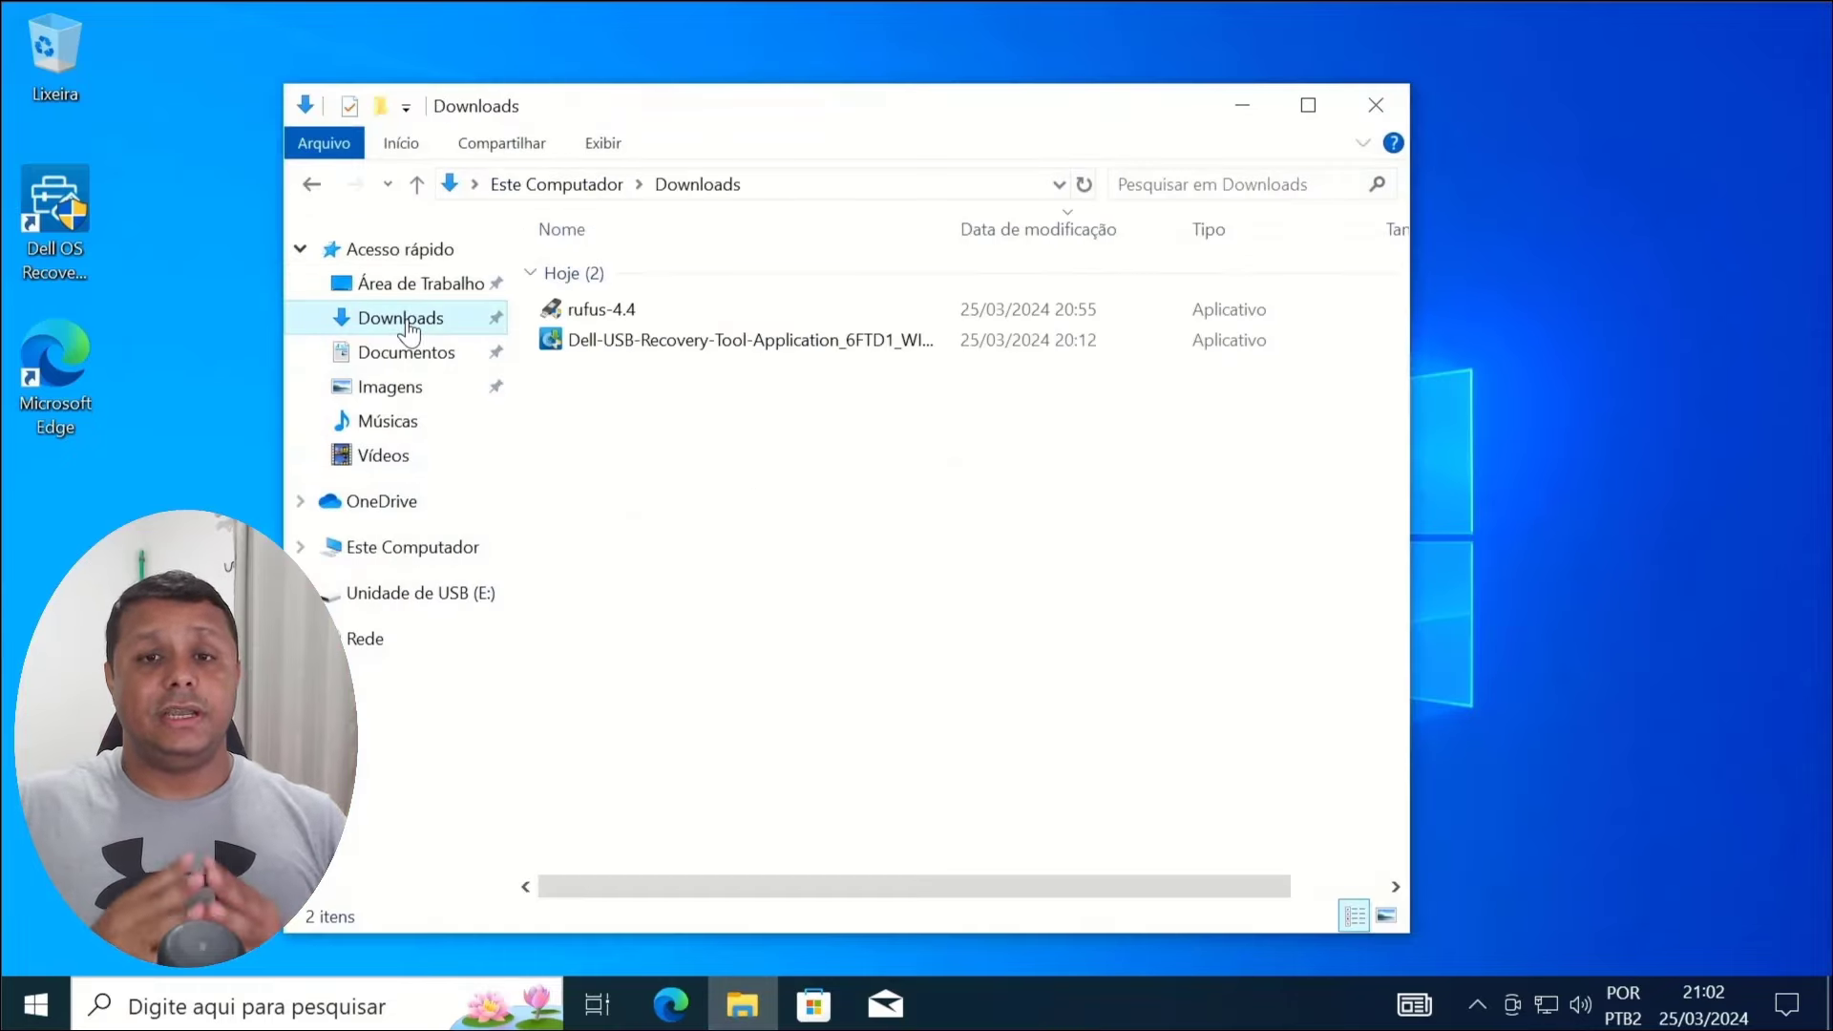
double_click(605, 315)
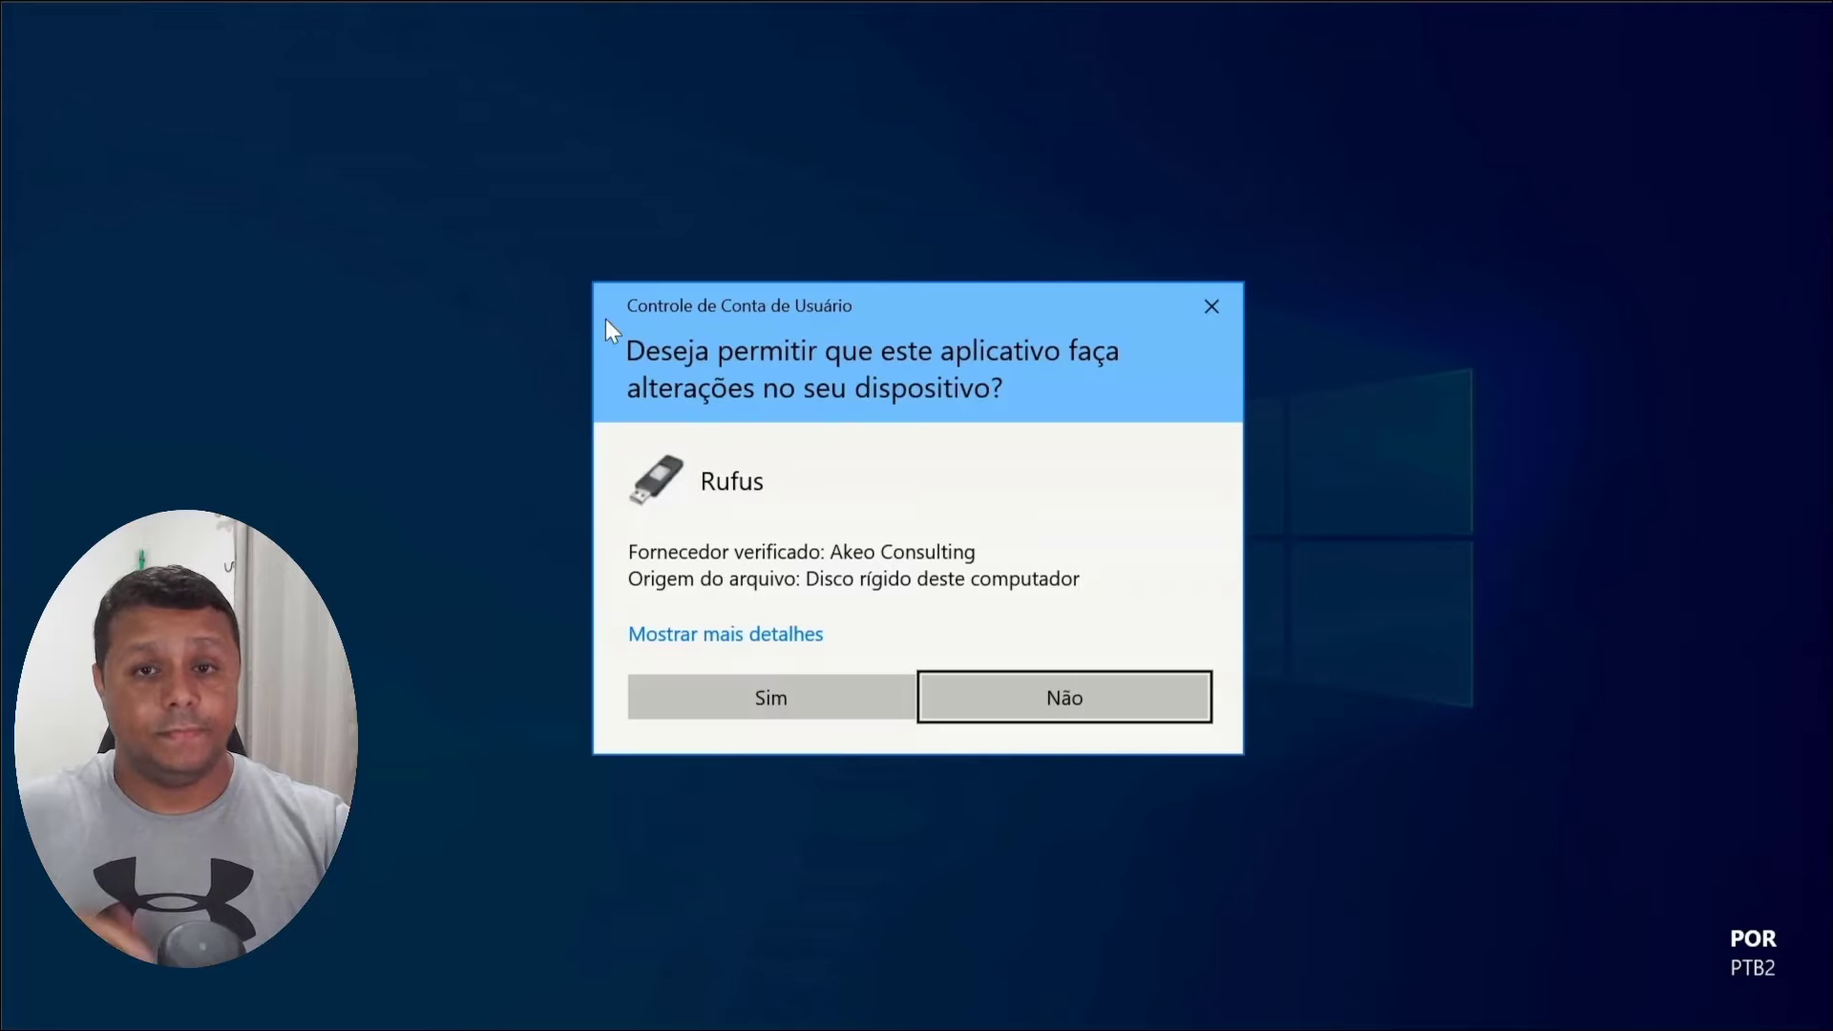
click(793, 679)
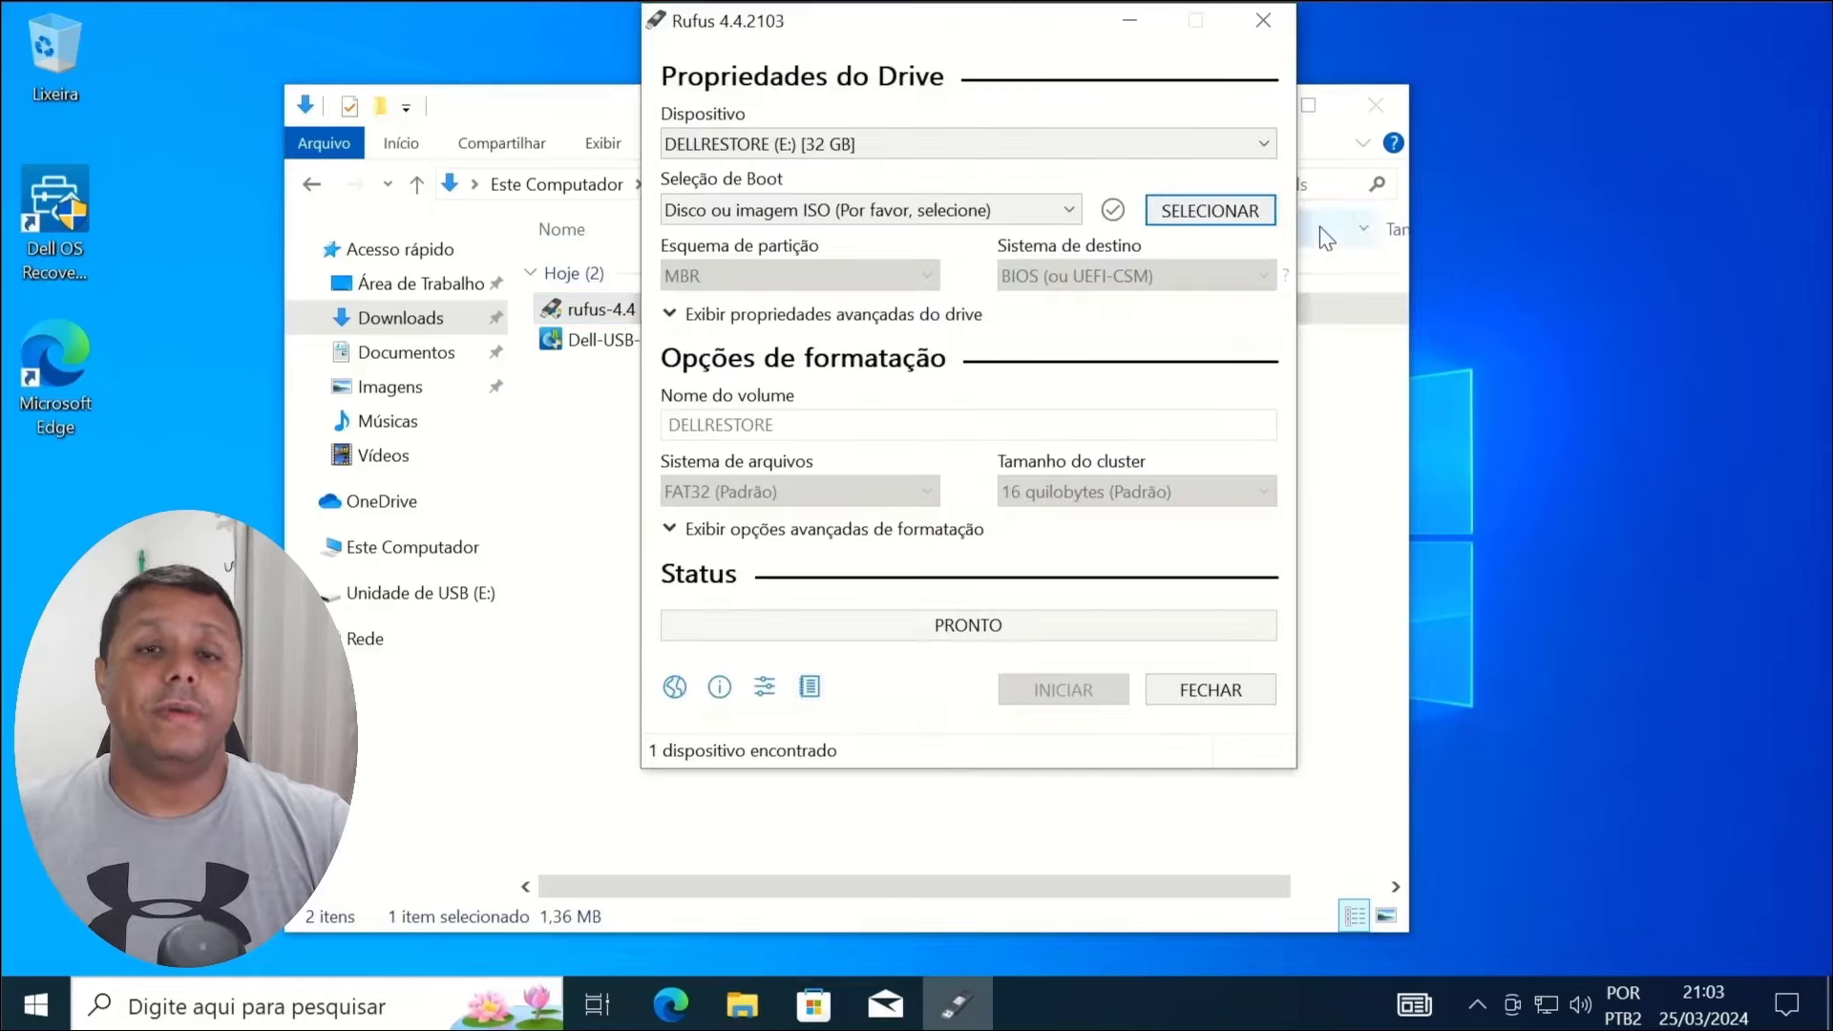
click(1374, 105)
Step: Write Windows 7x64 Pro.iso to the 32 GB USB drive as GPT/UEFI, confirming the erase
click(1187, 210)
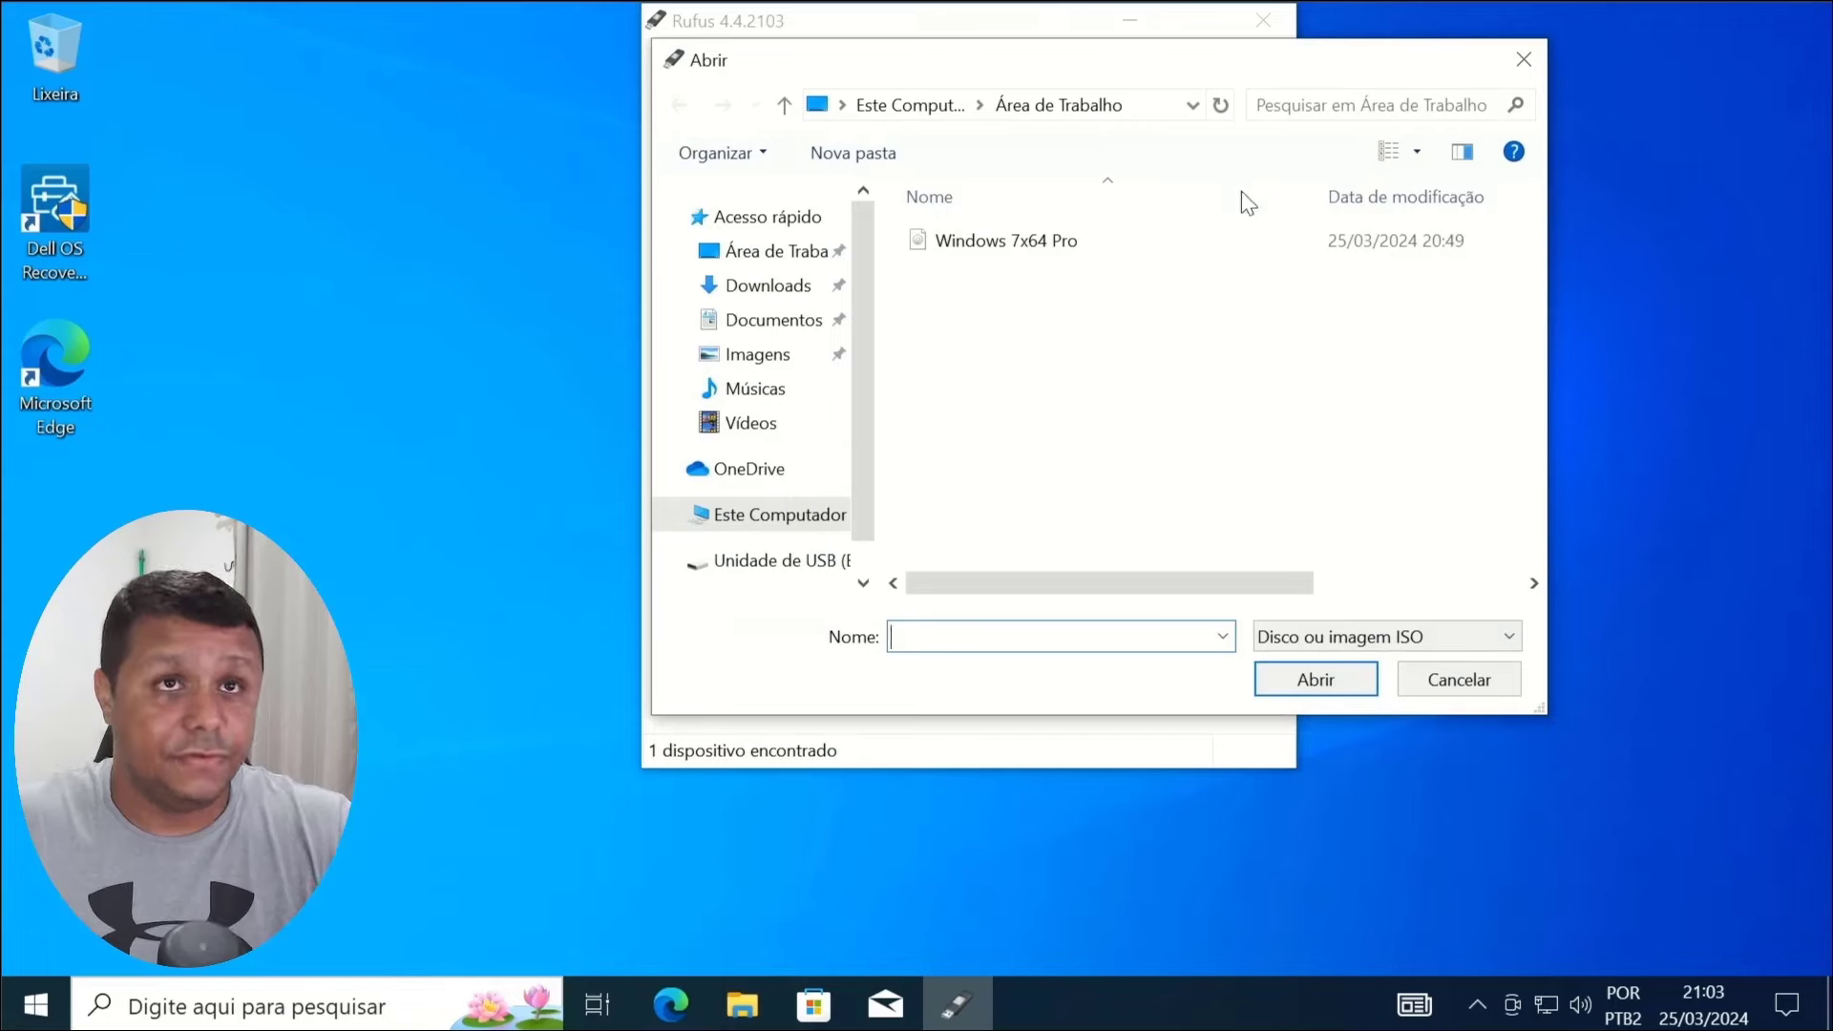
double_click(1062, 248)
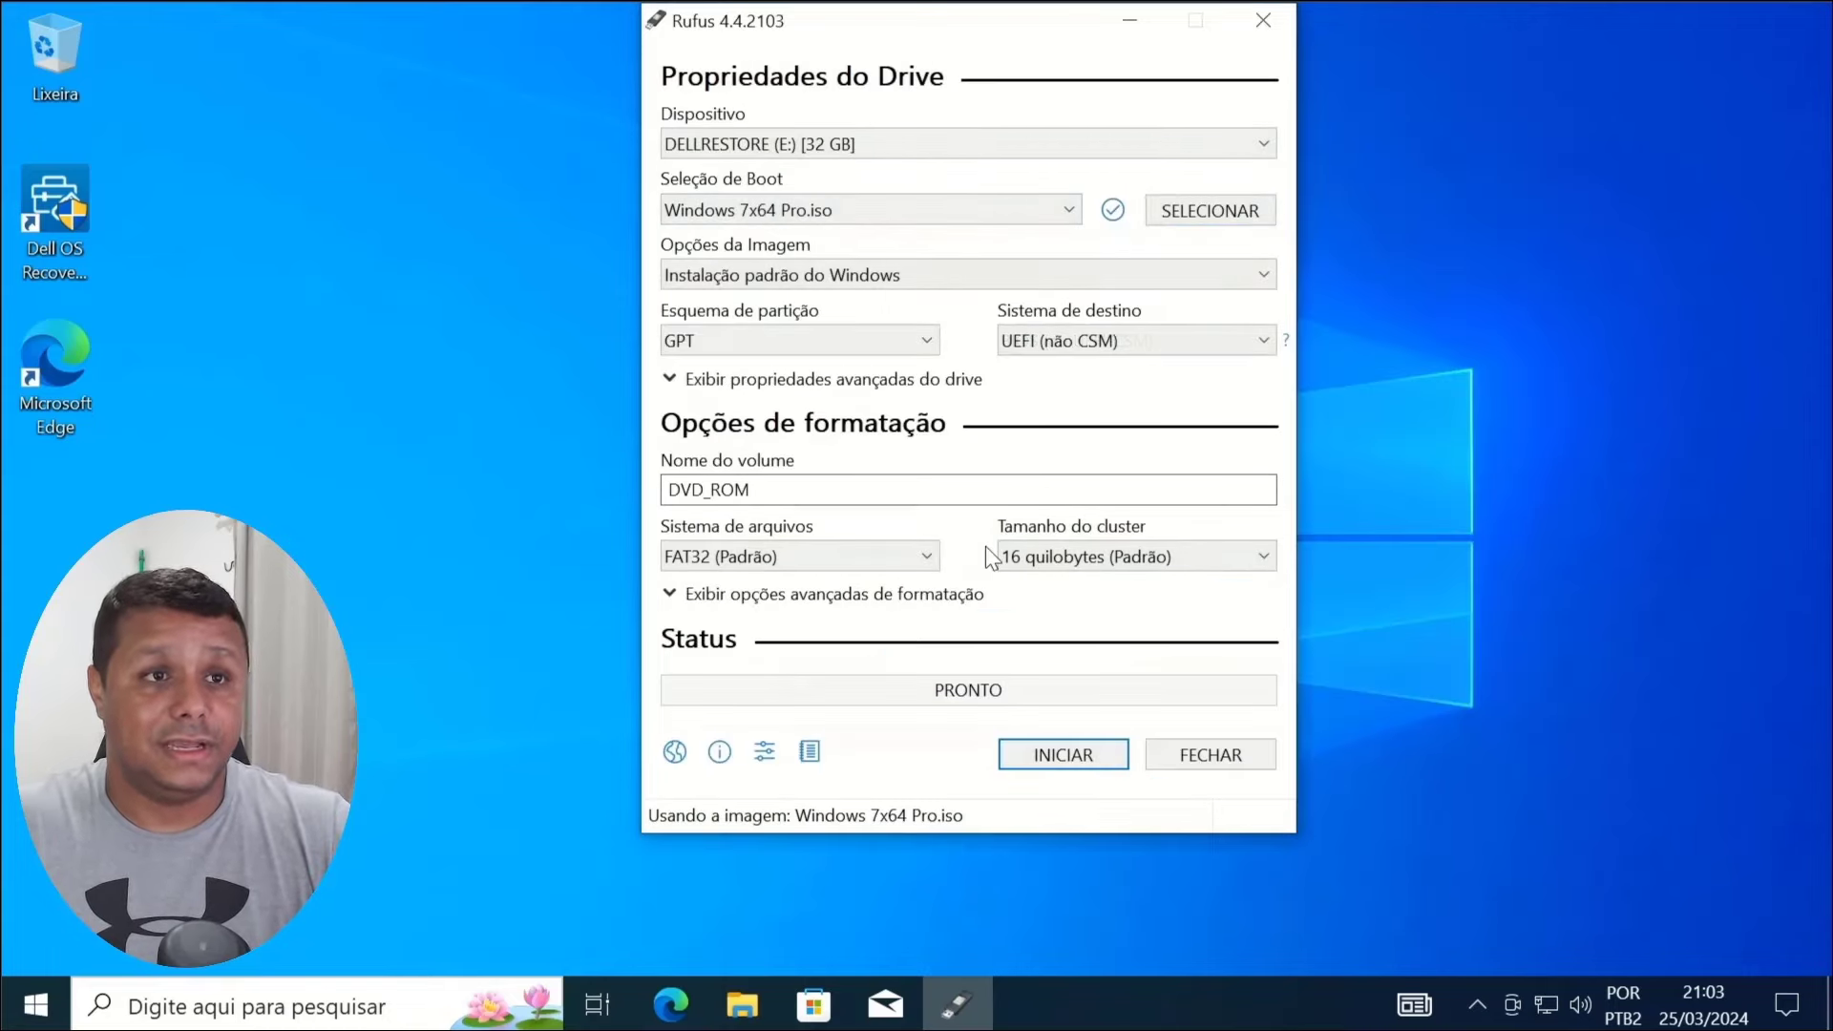
click(1091, 759)
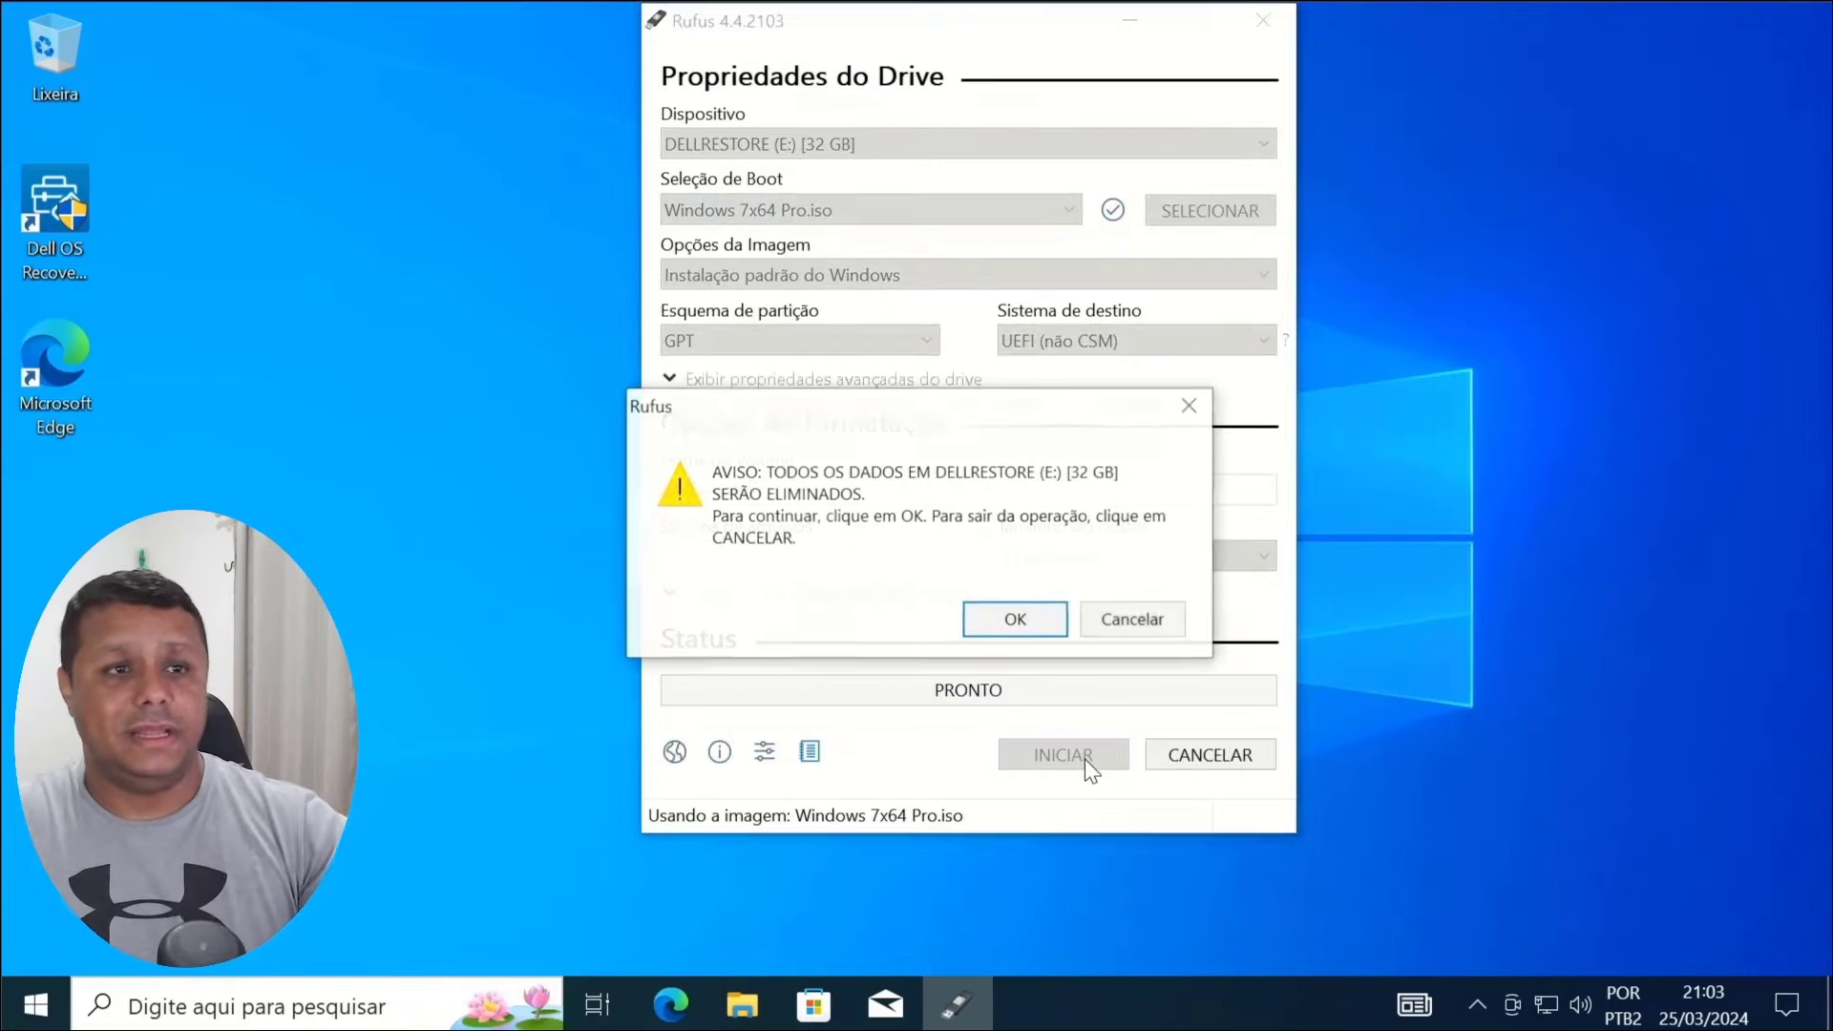
click(1031, 616)
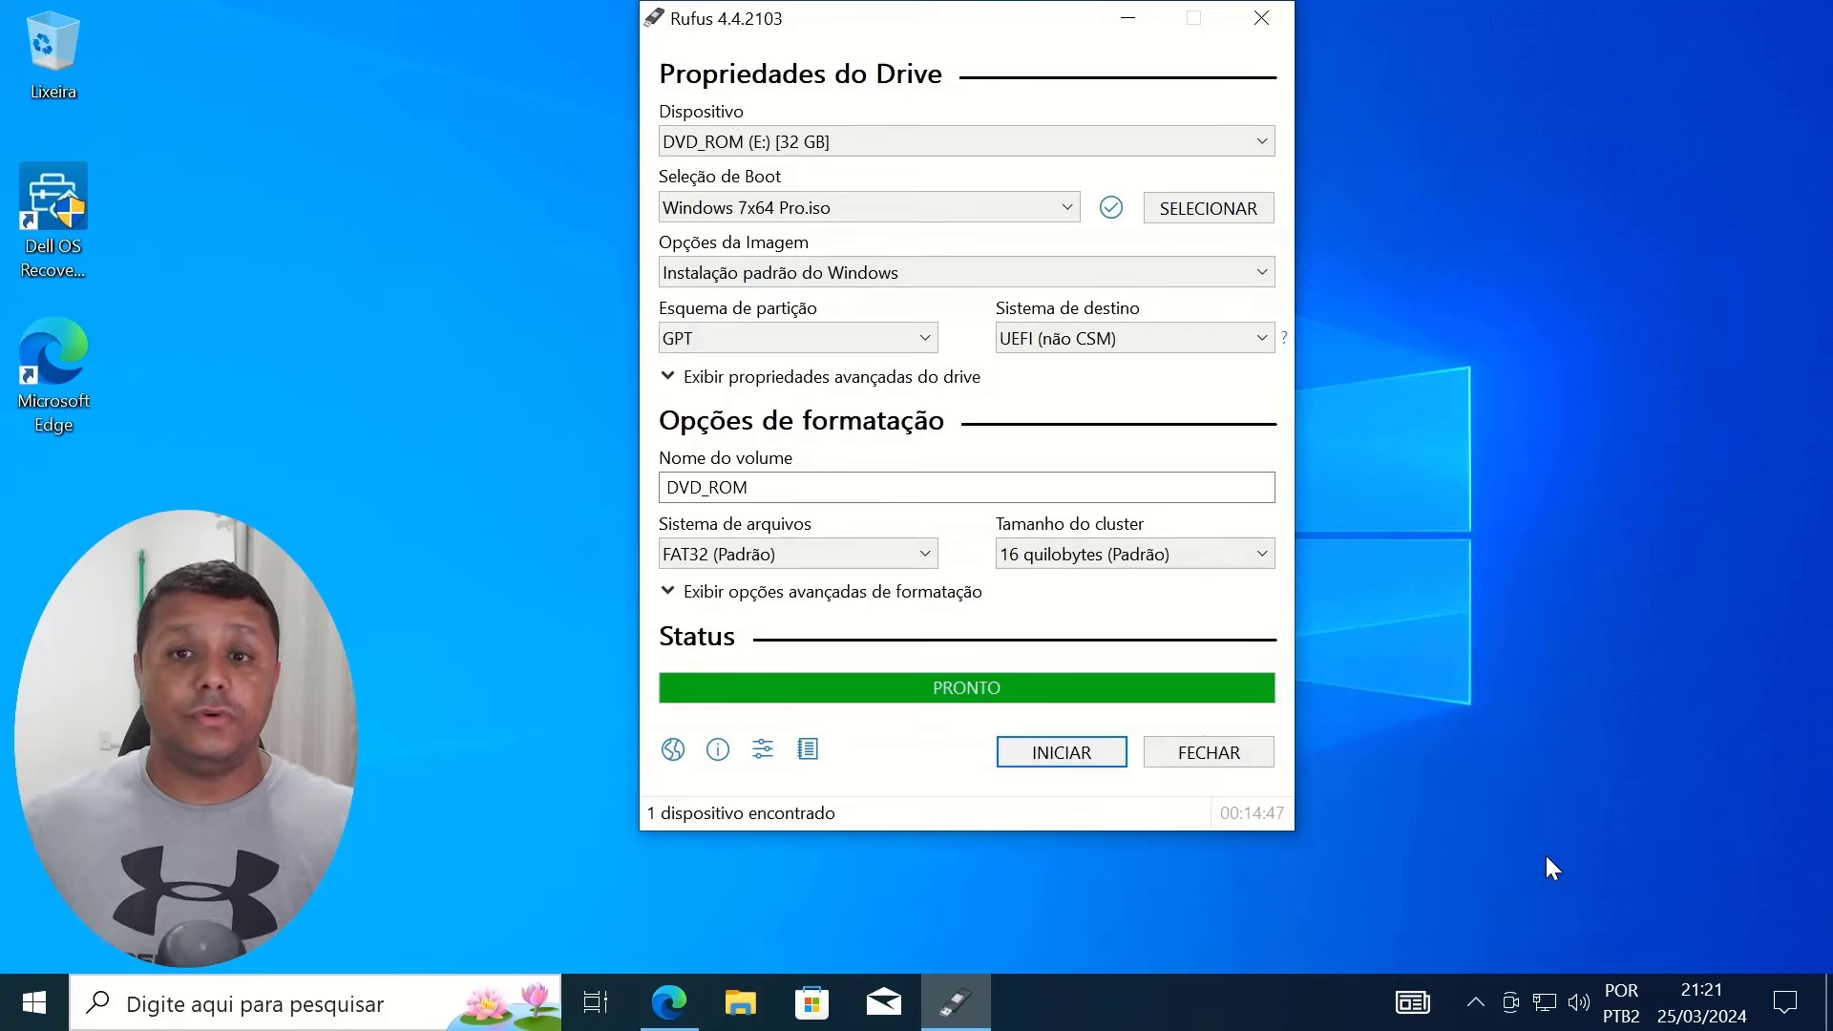
click(1212, 759)
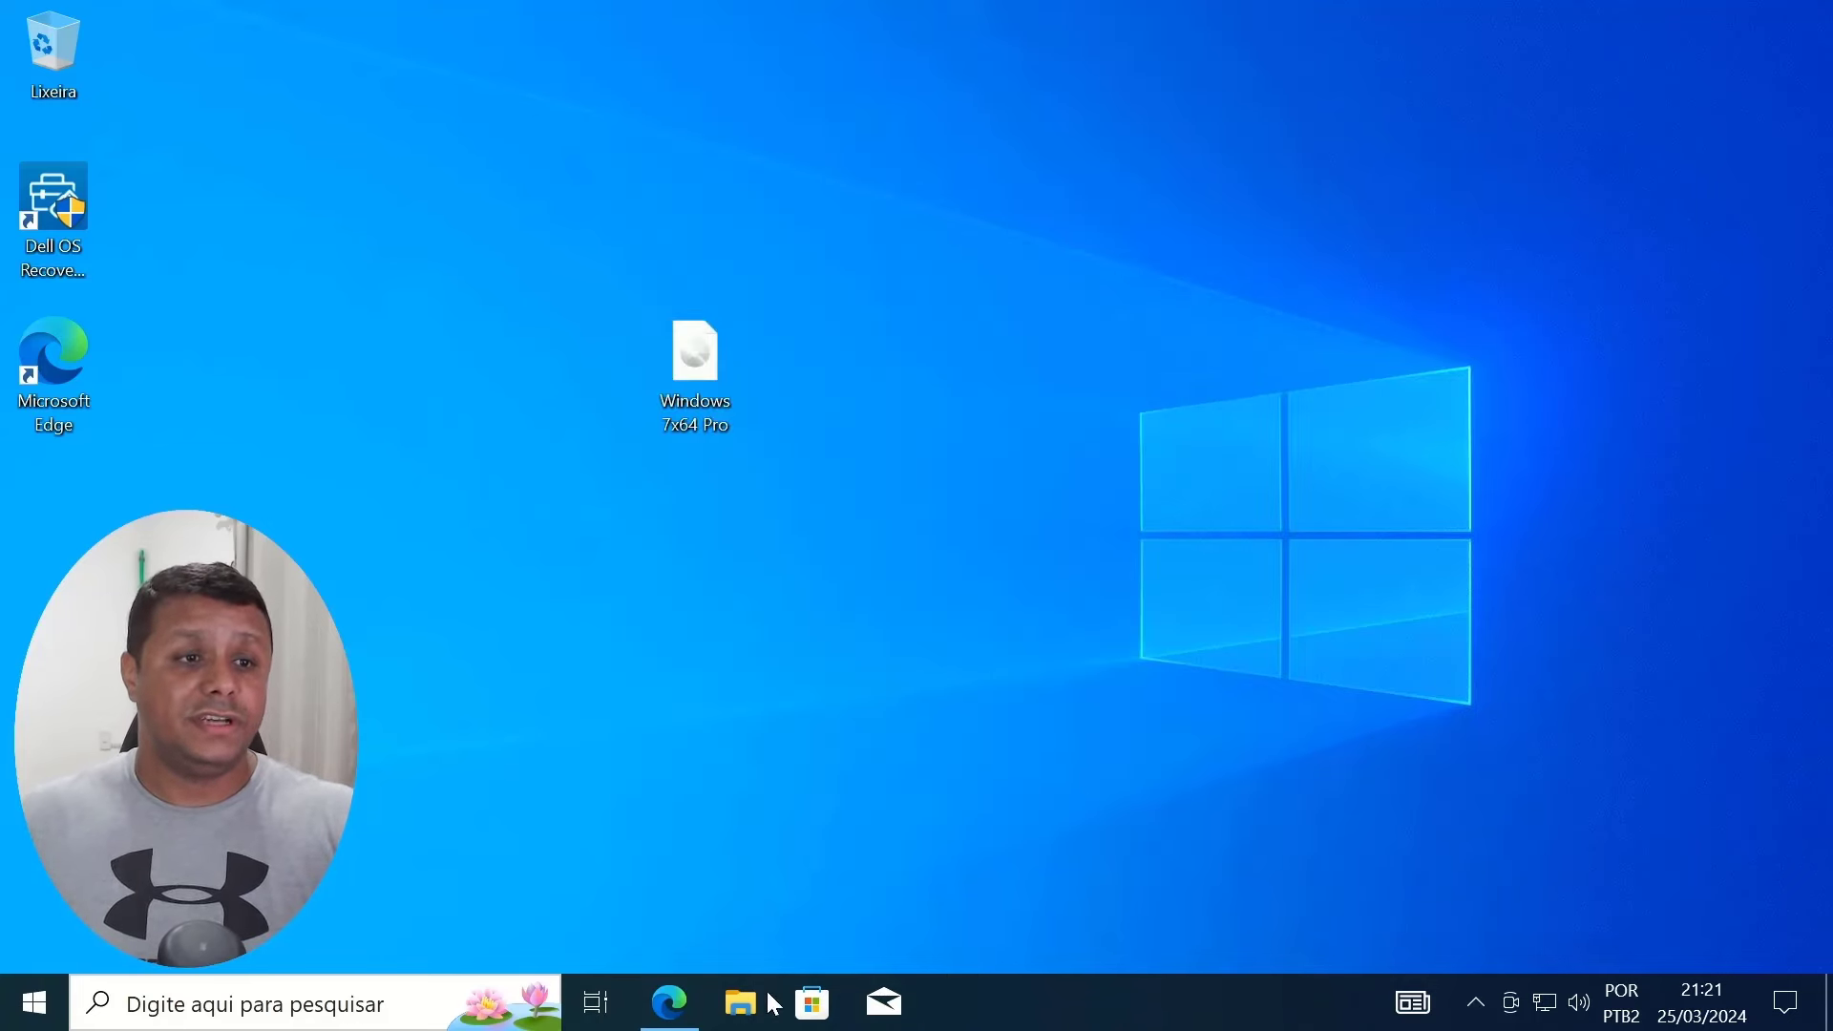
Step: Open This PC in File Explorer and briefly check USB drive E:
click(741, 1001)
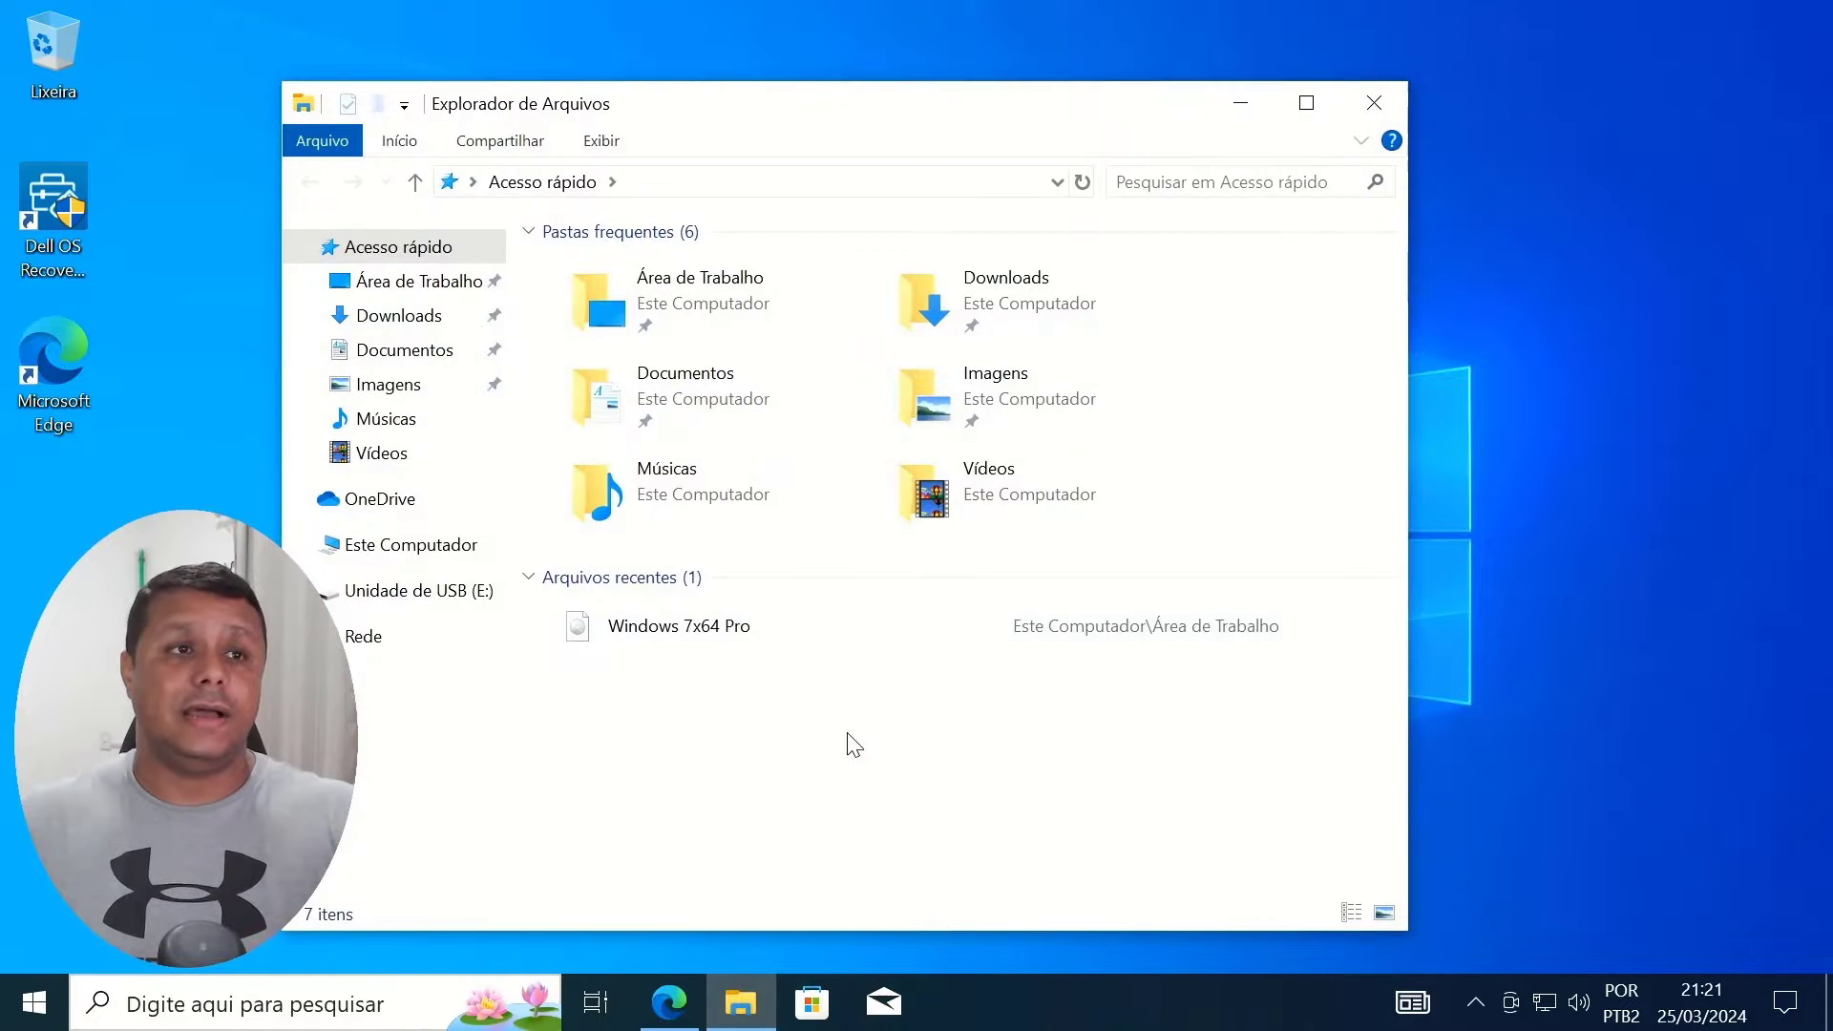
click(441, 546)
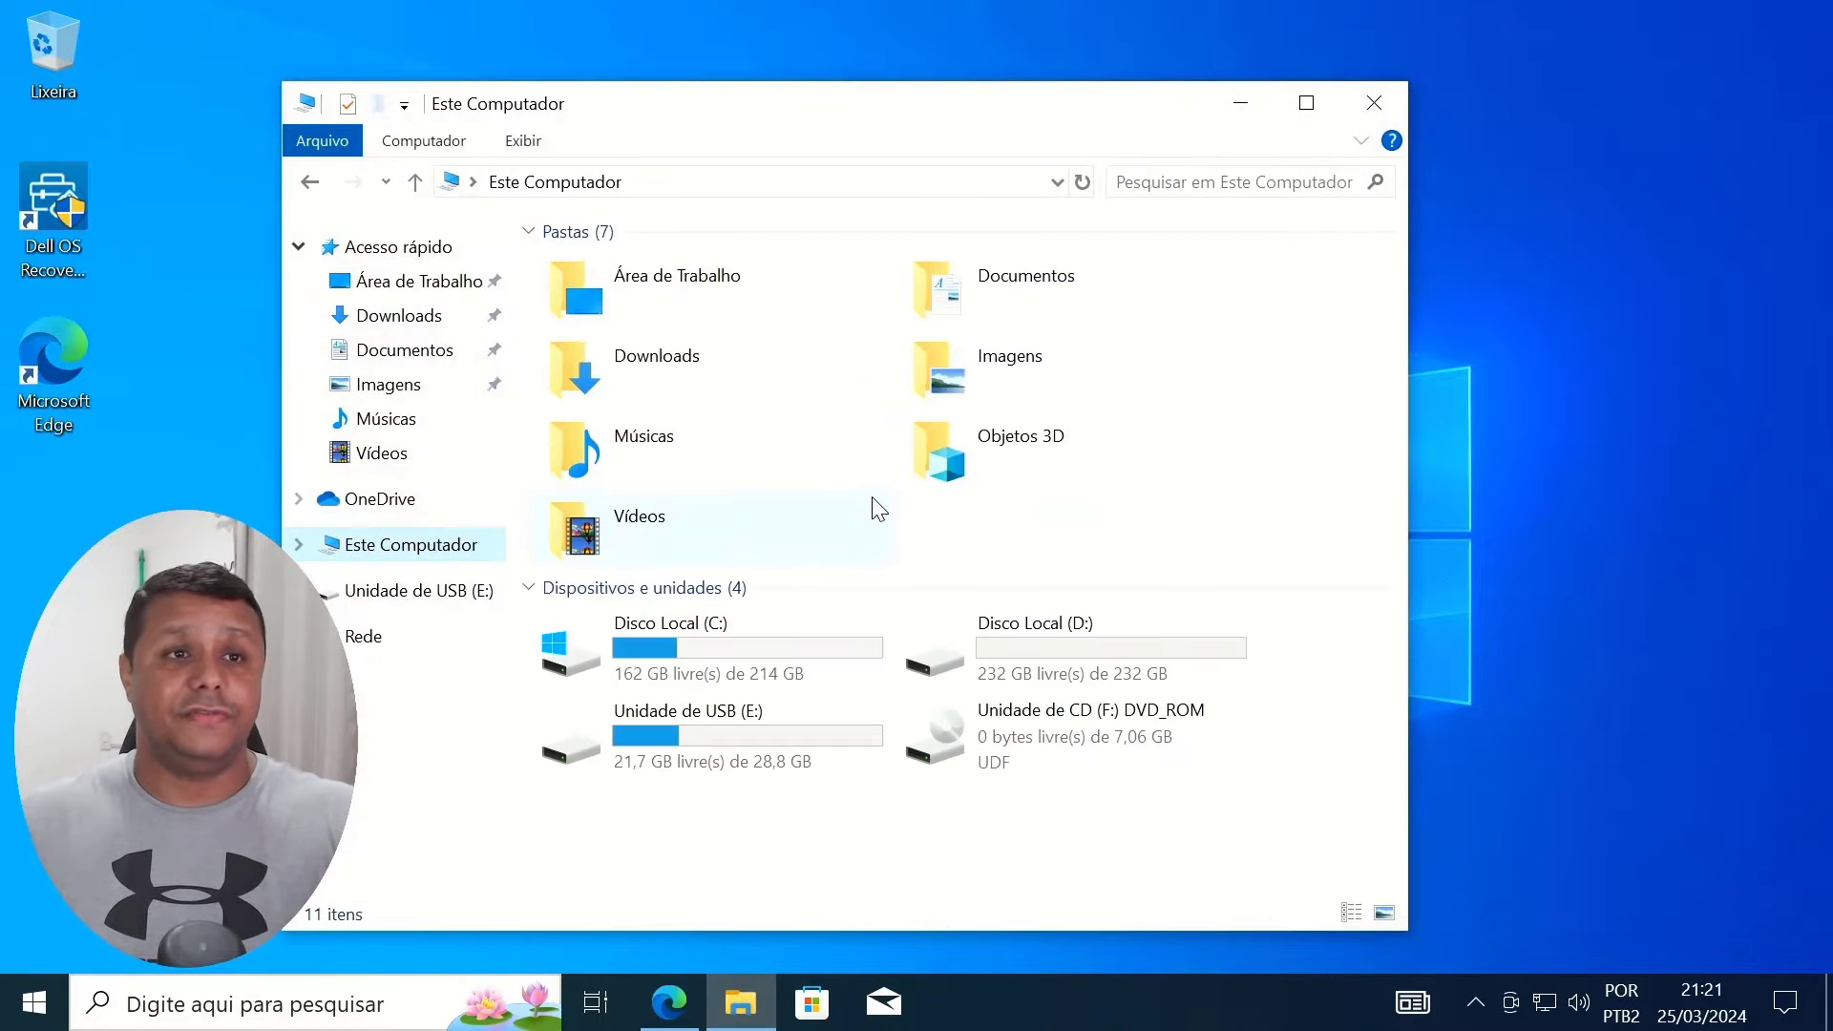
click(1049, 757)
double_click(720, 728)
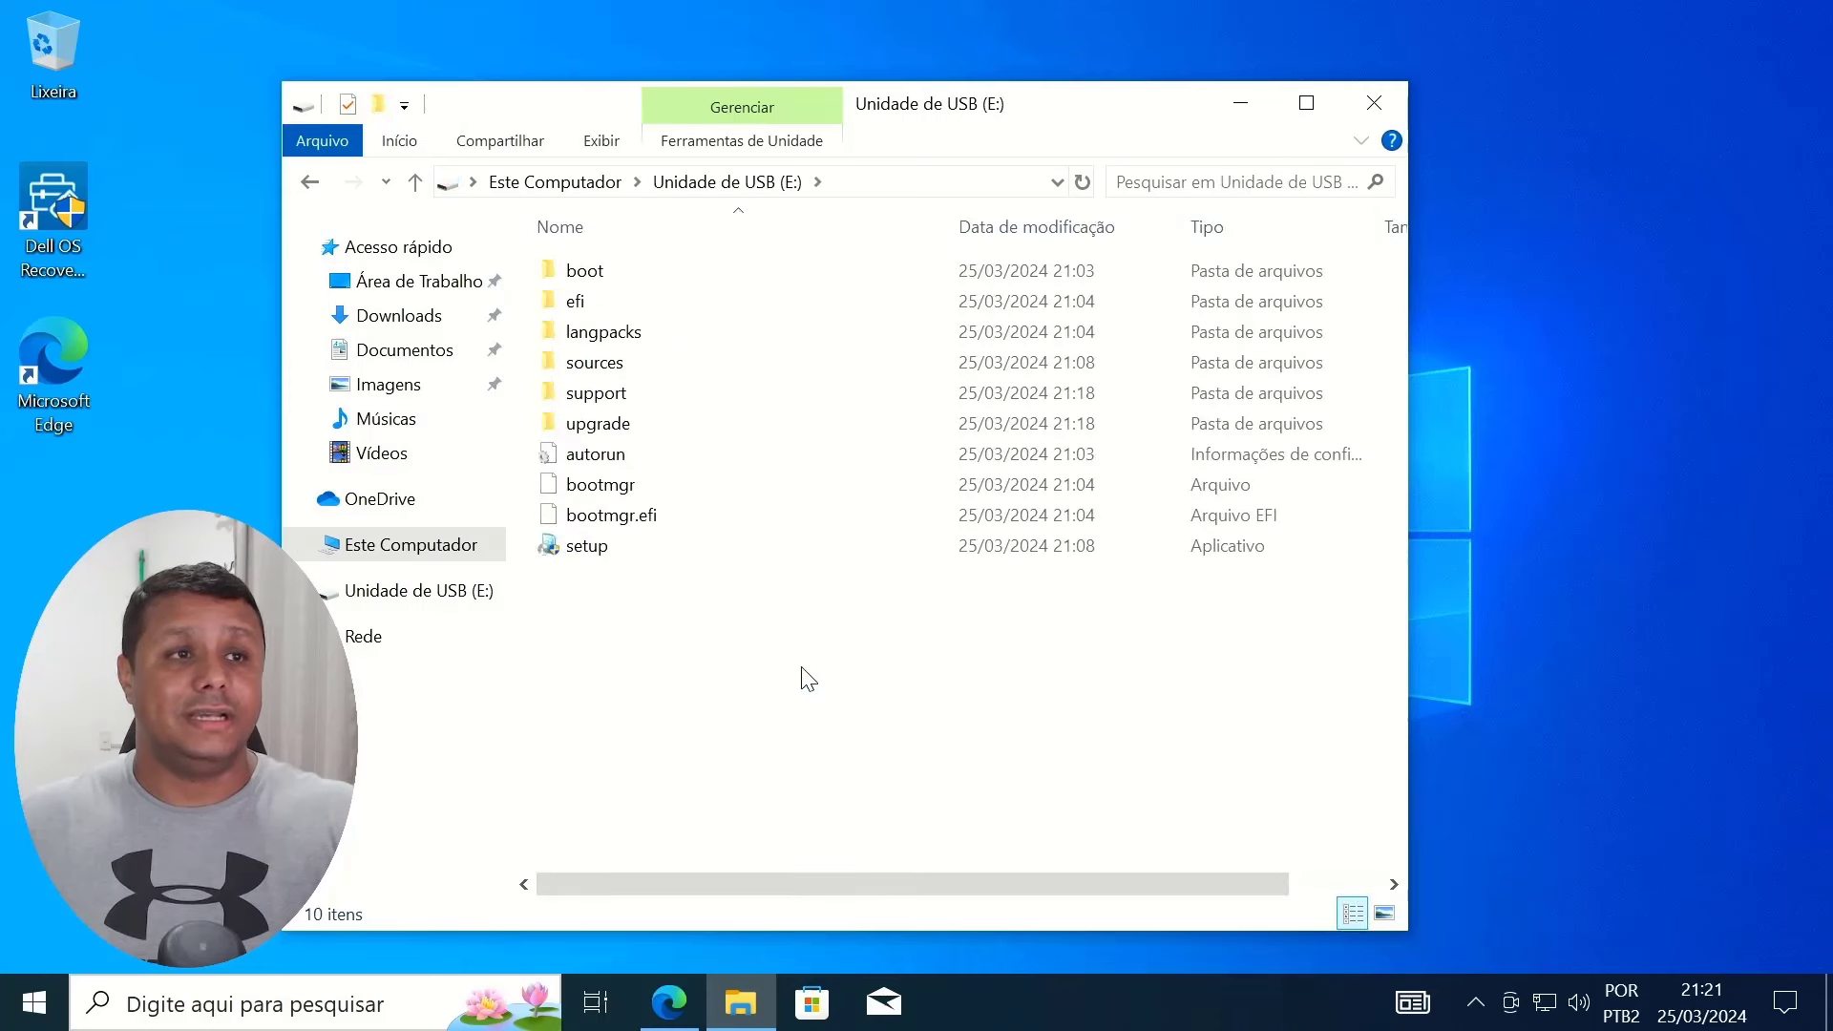
click(309, 181)
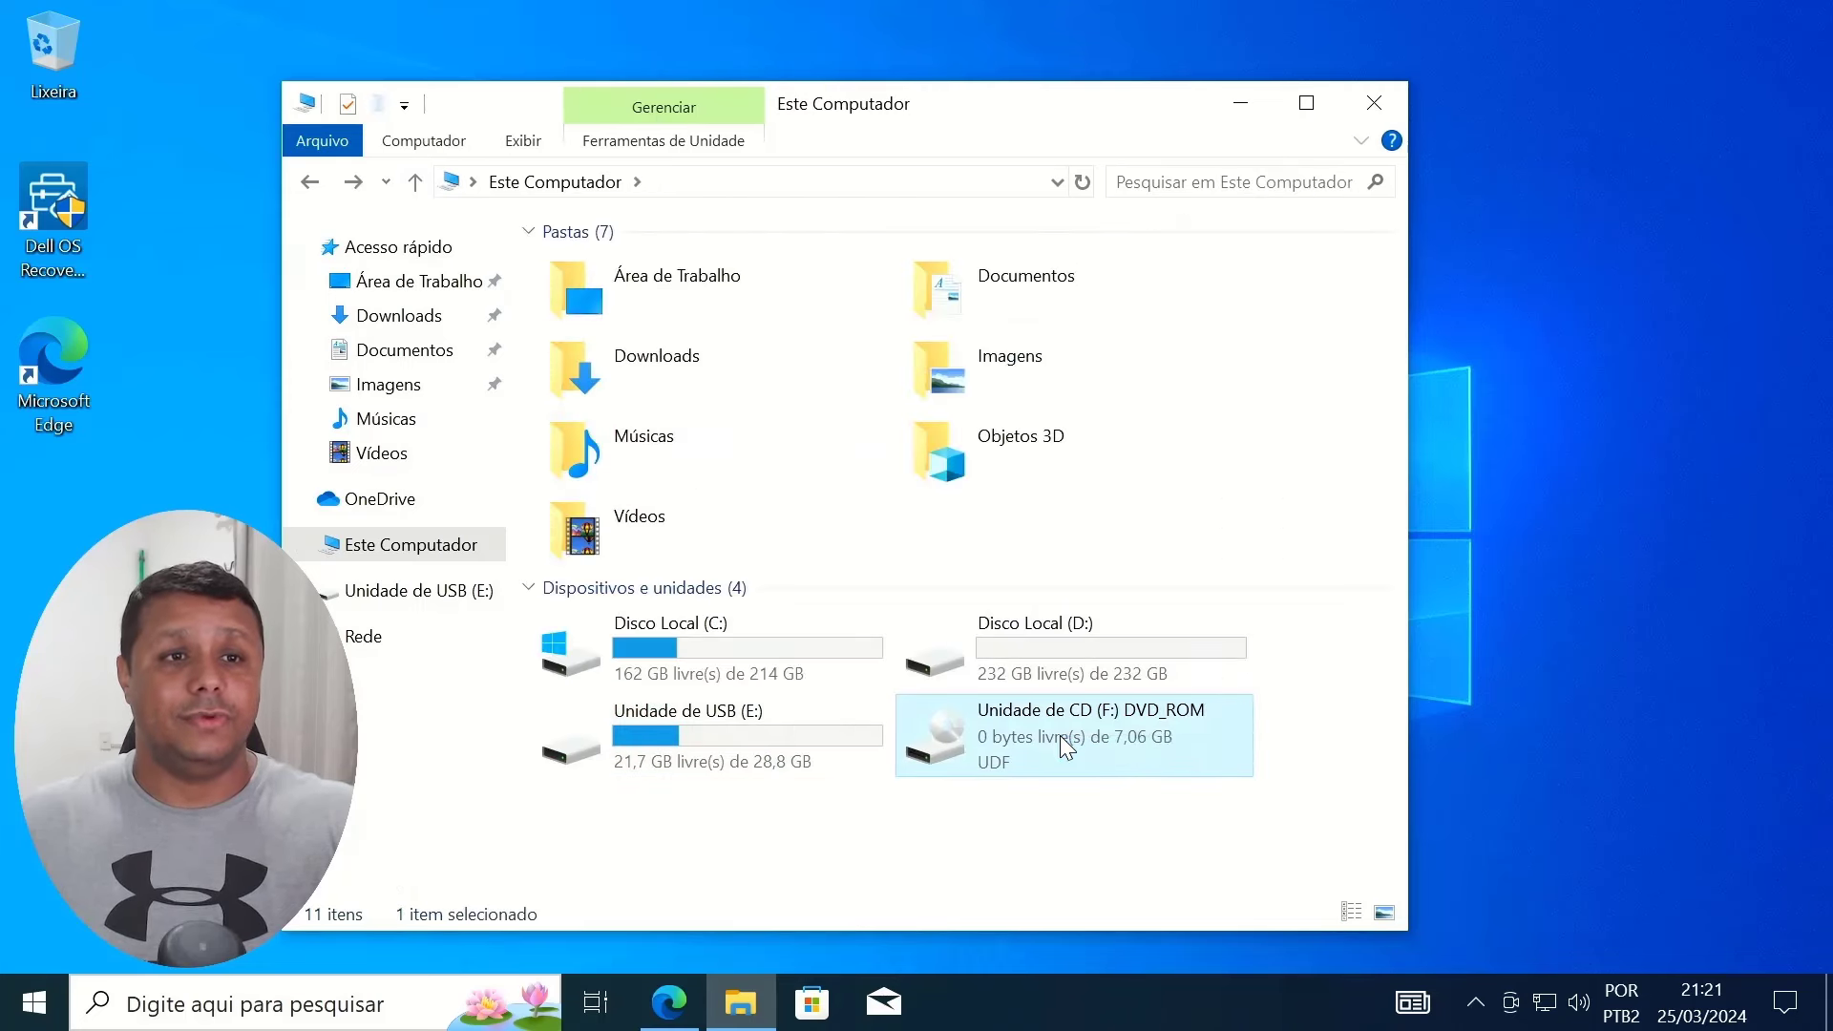
Step: Eject the DVD drive (F:) and open USB drive E: showing boot, efi, sources and setup
right_click(1063, 738)
click(1136, 589)
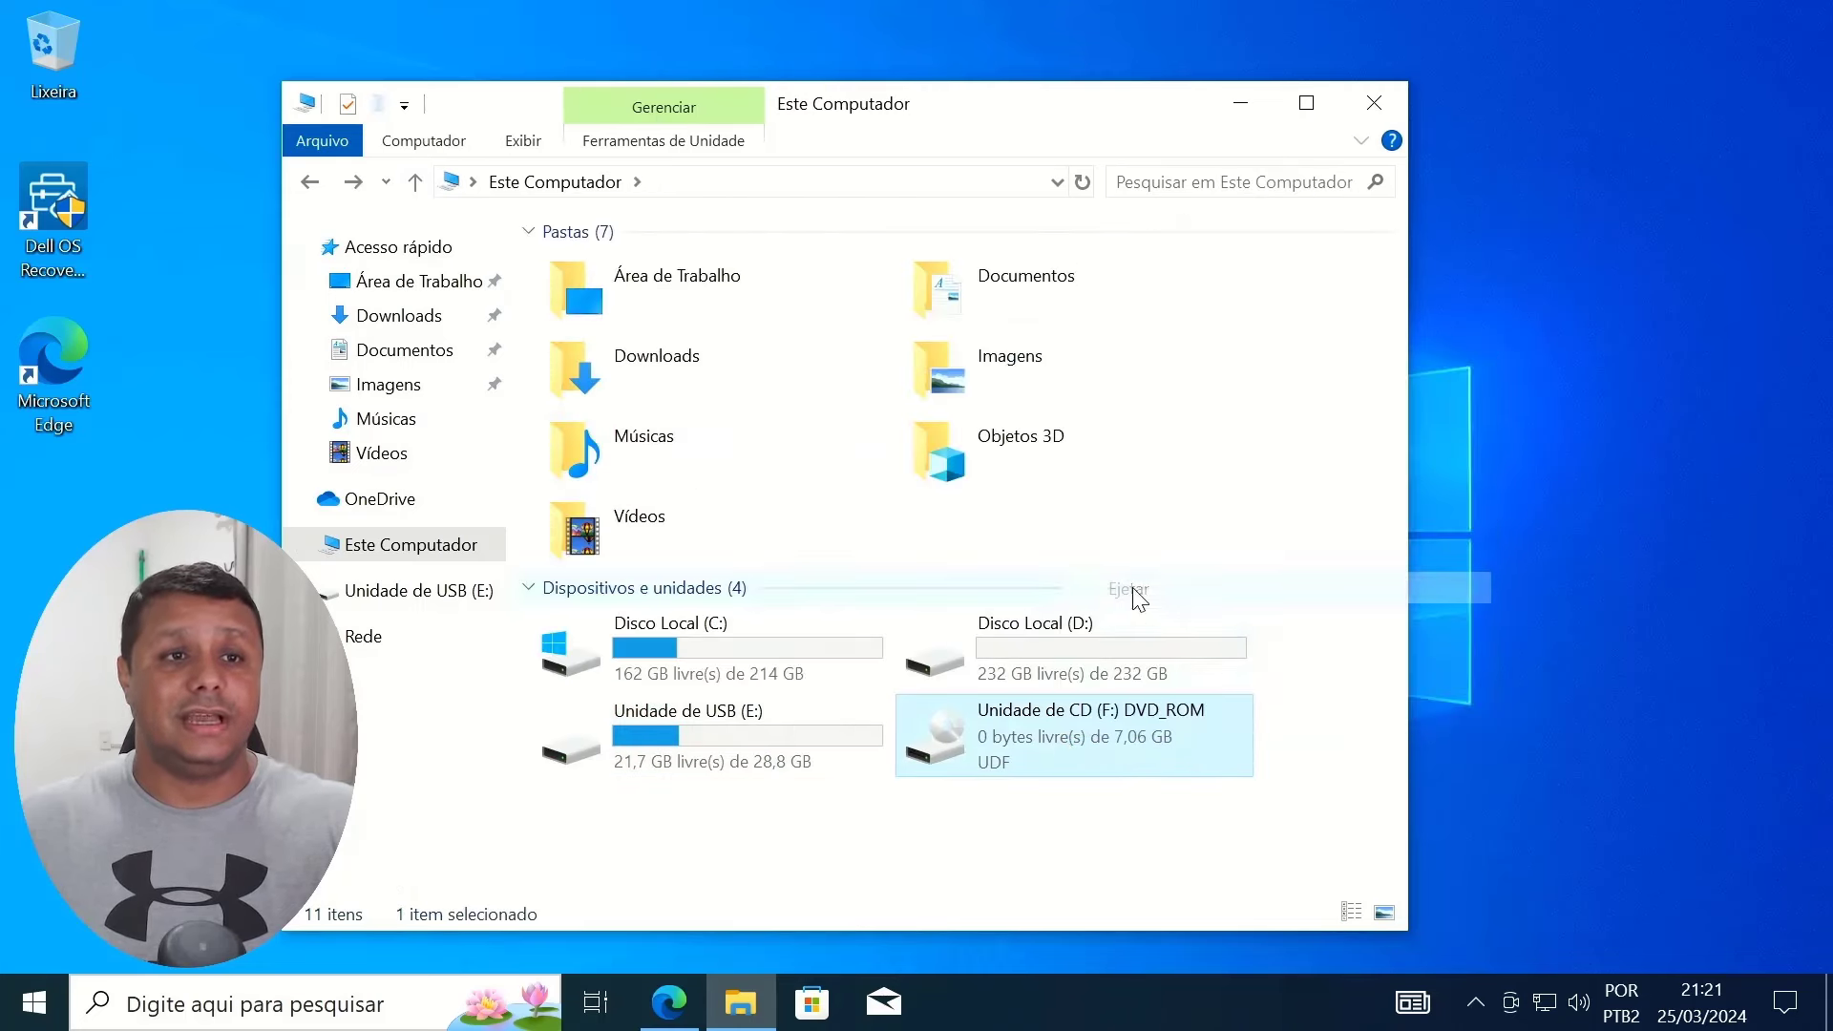
double_click(755, 761)
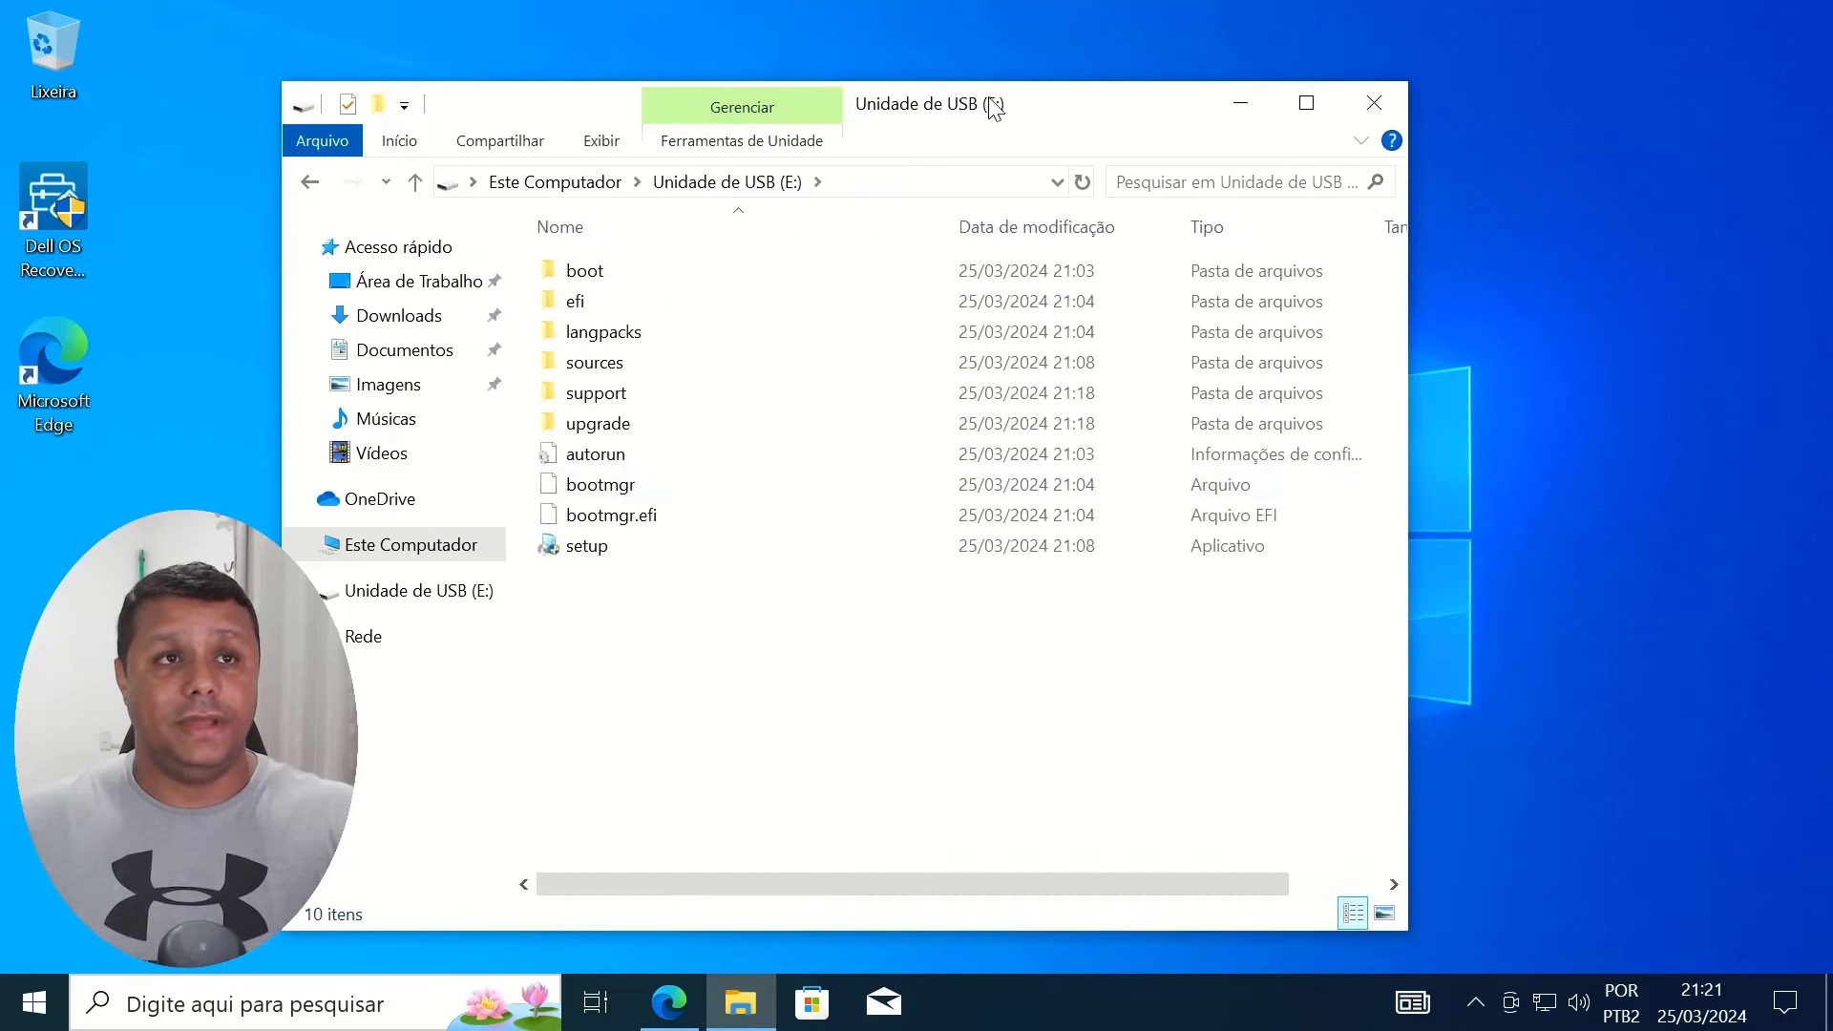
drag(994, 106, 1179, 84)
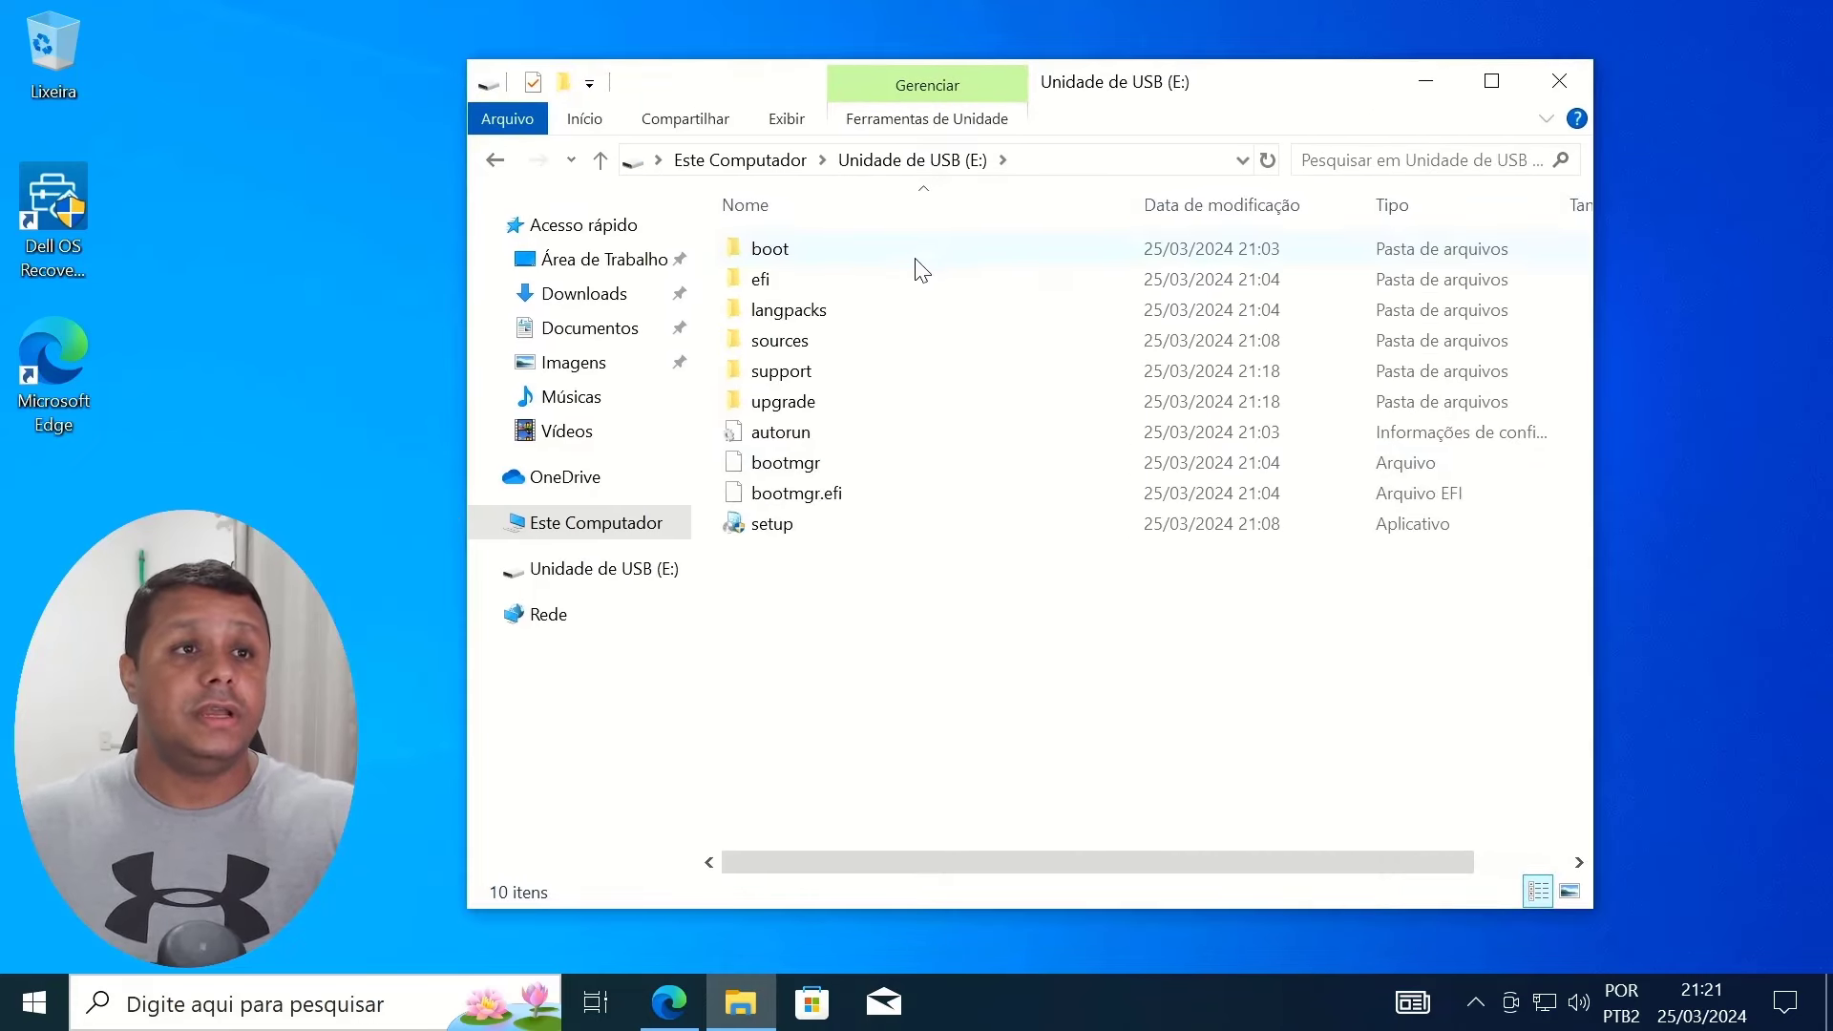
mouse_move(810, 350)
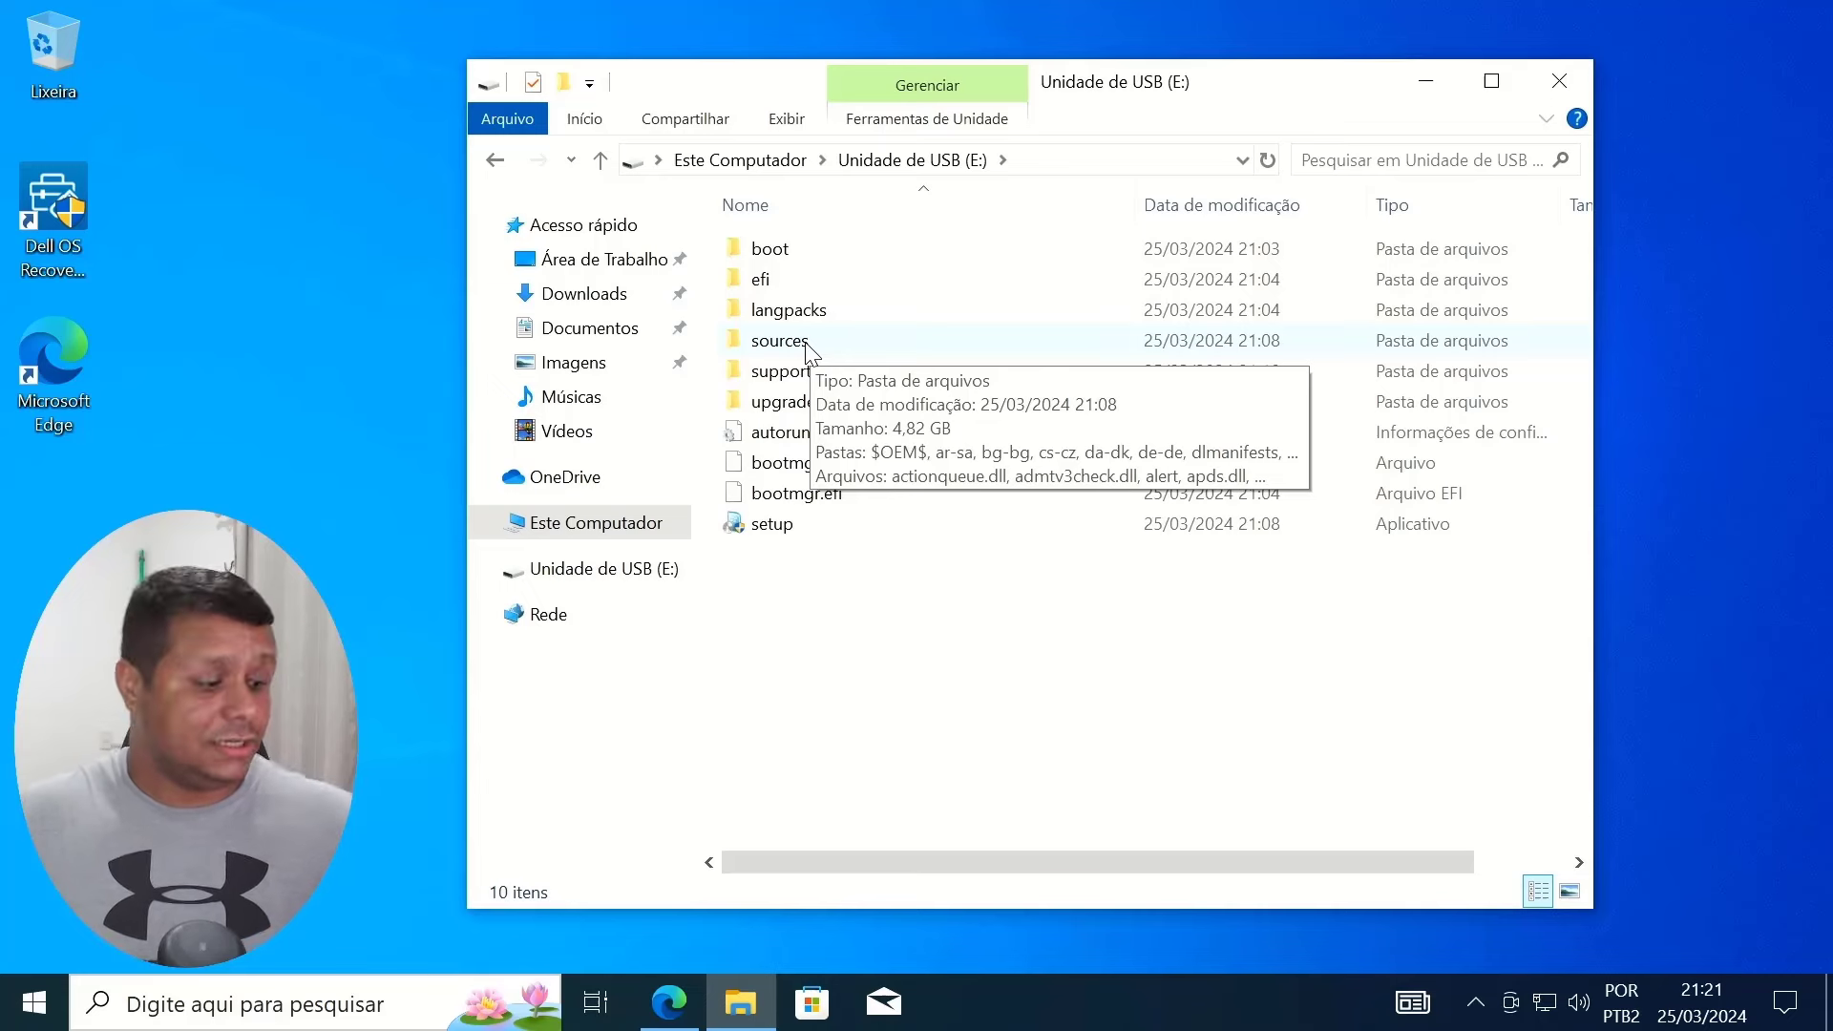
Step: Search the USB drive's sources folder for 'ei' to locate ei.cfg
double_click(810, 351)
click(1347, 168)
text(e)
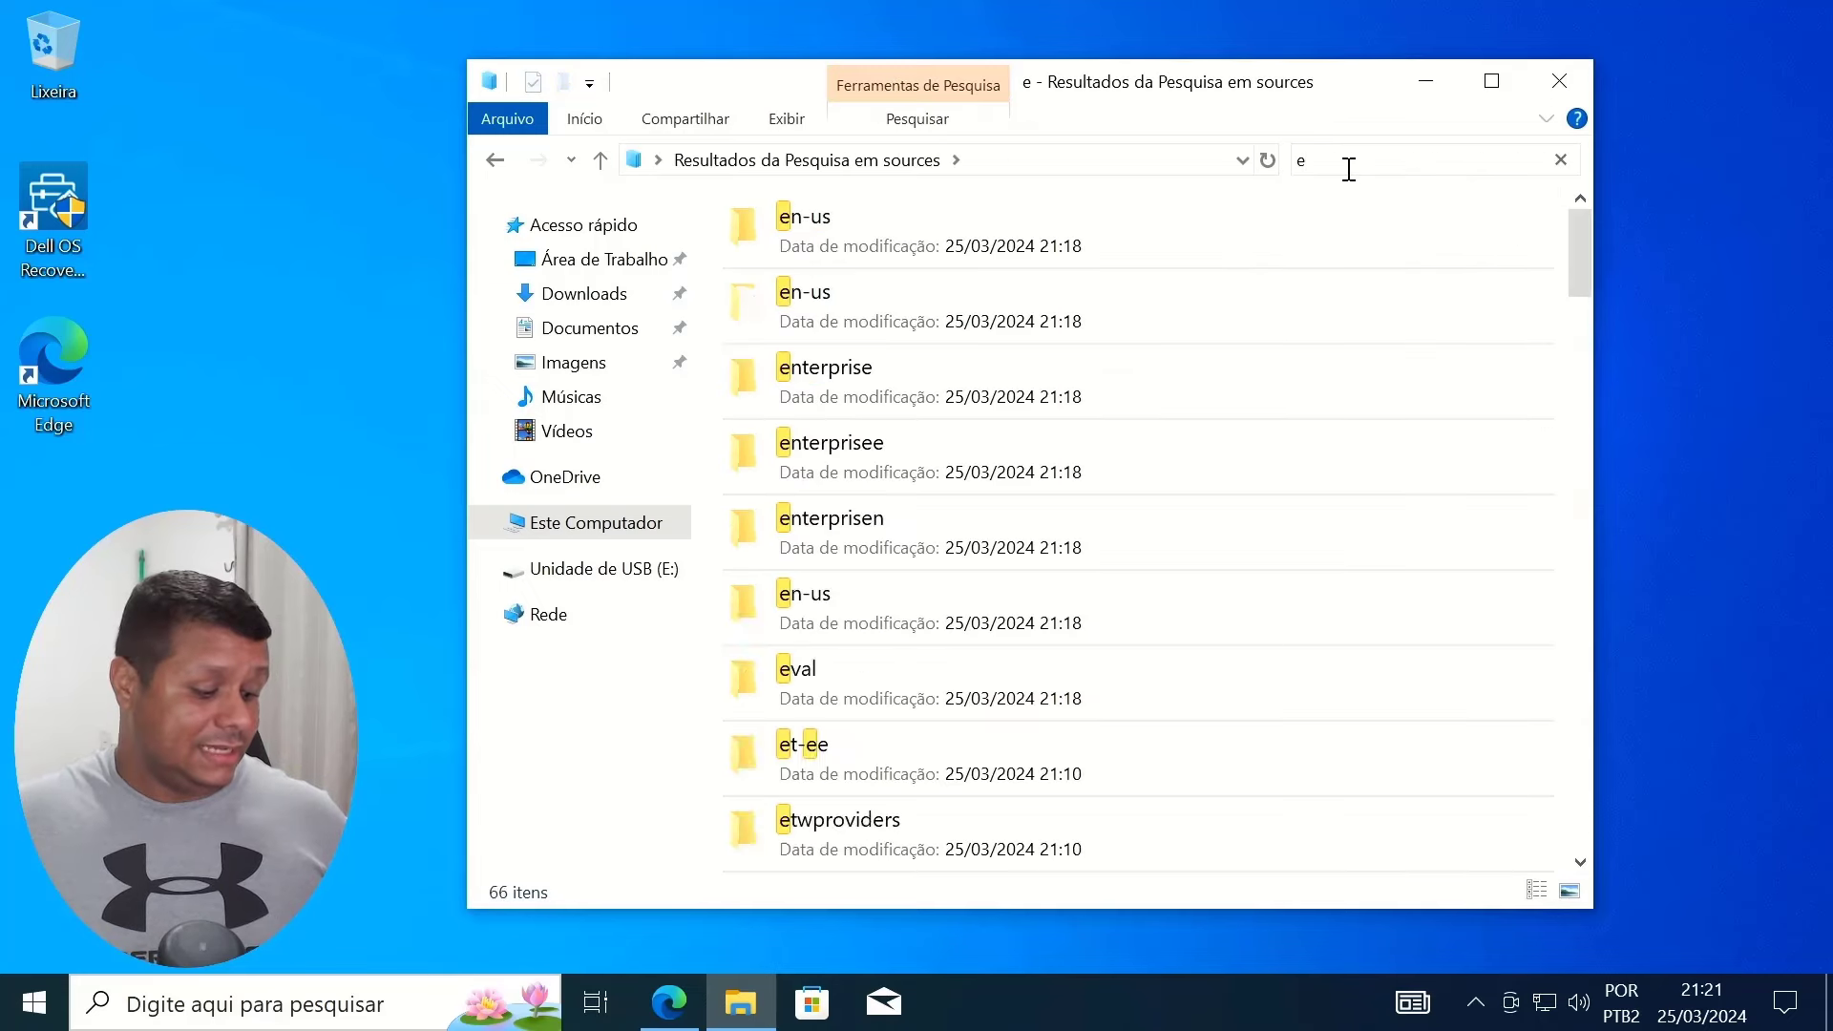
text(i)
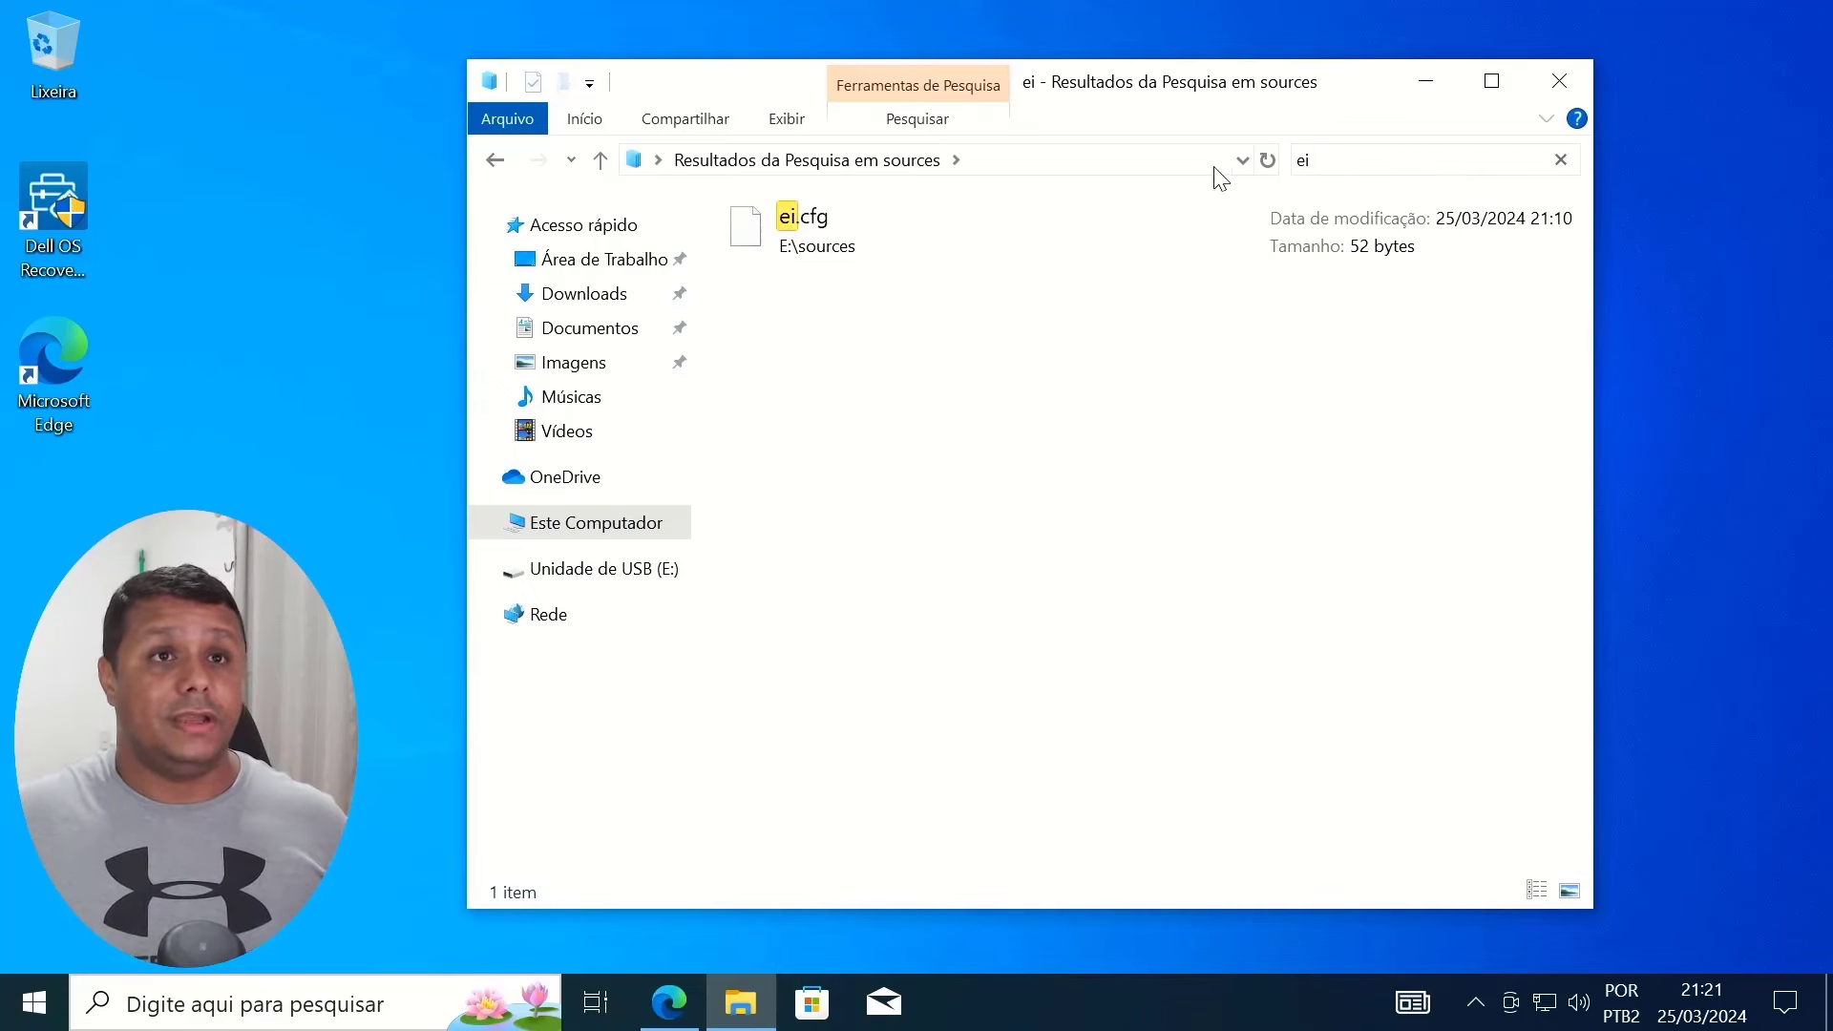
Step: Permanently delete ei.cfg and rerun the search to confirm it is gone
drag(901, 328, 820, 247)
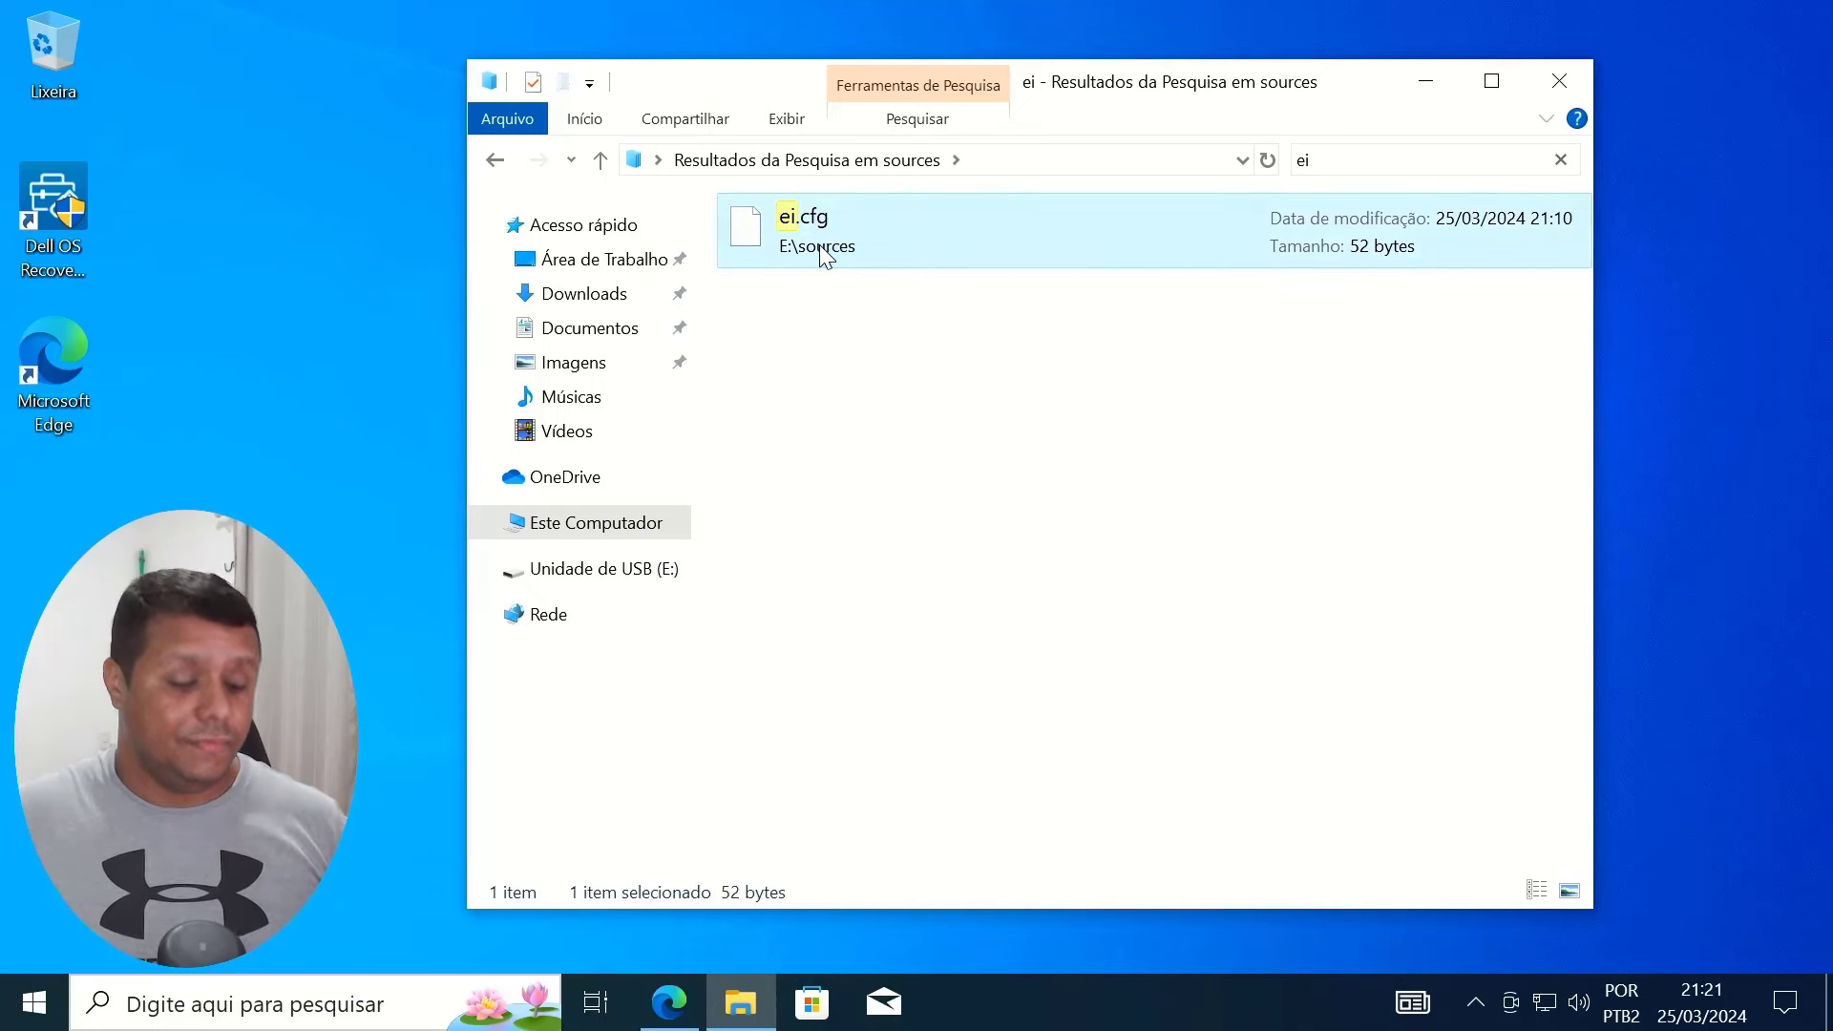
key(shift+Delete)
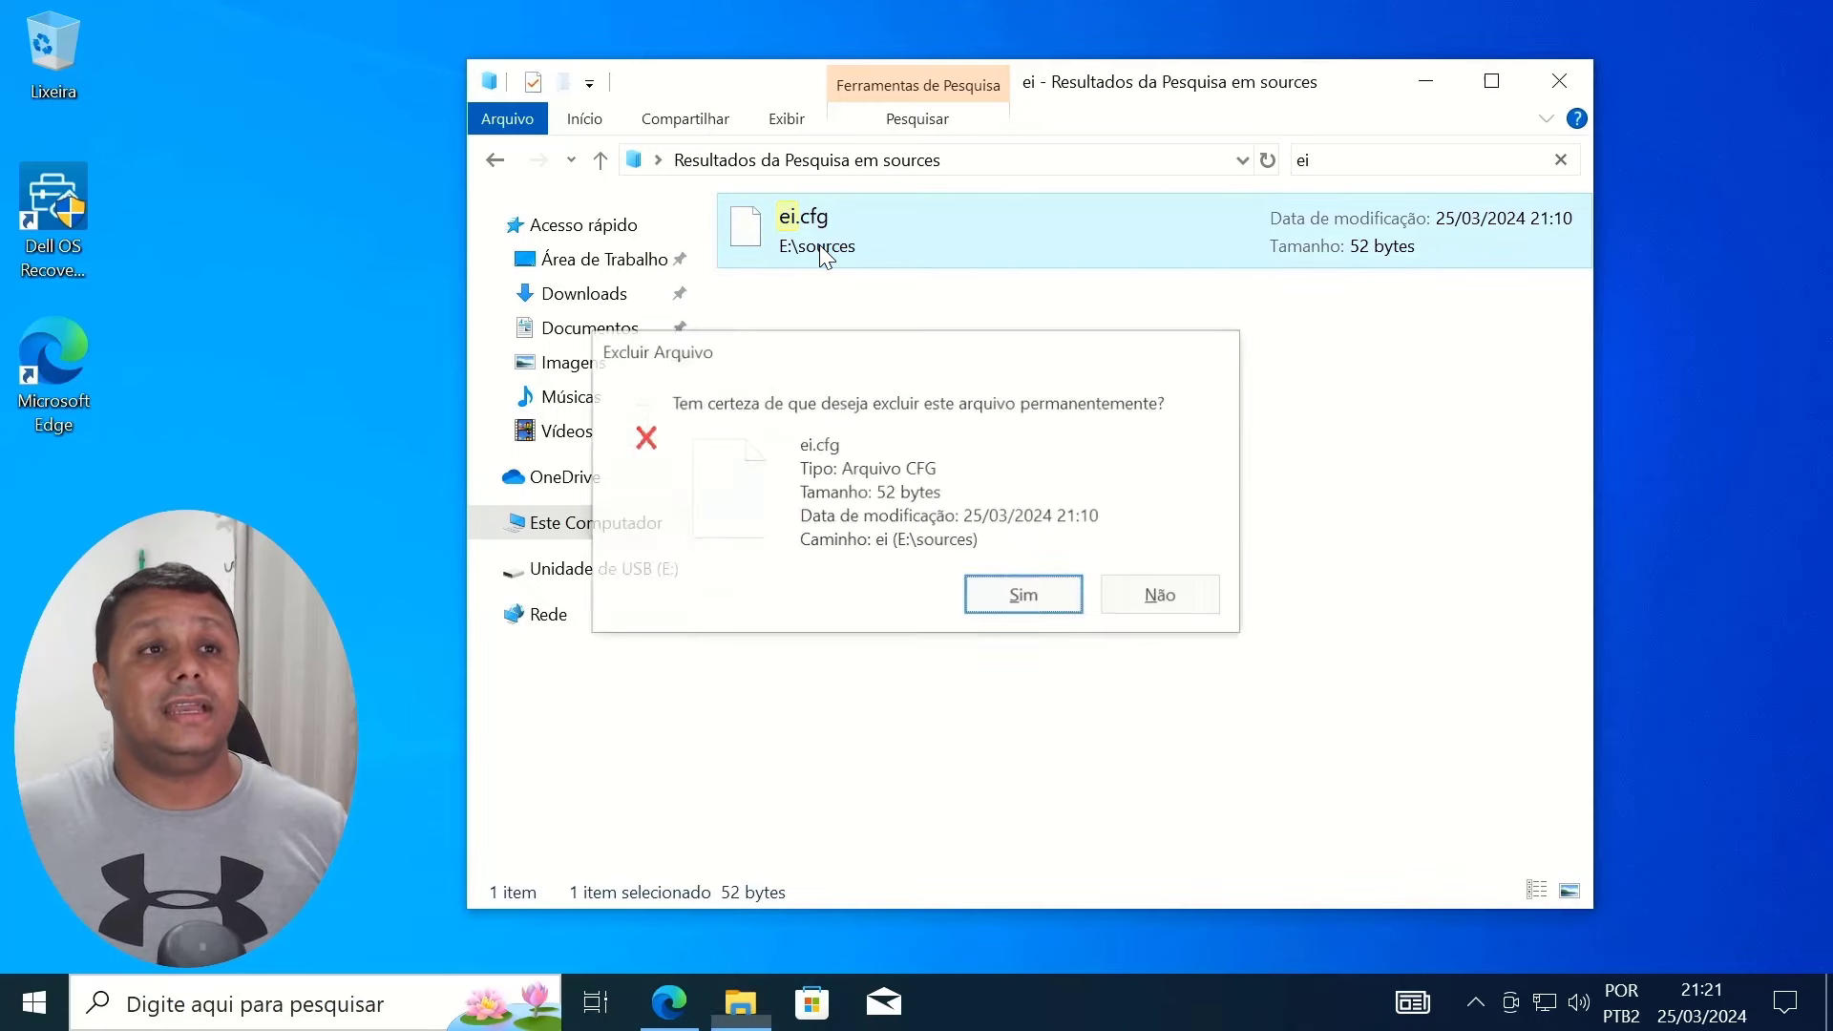
key(Escape)
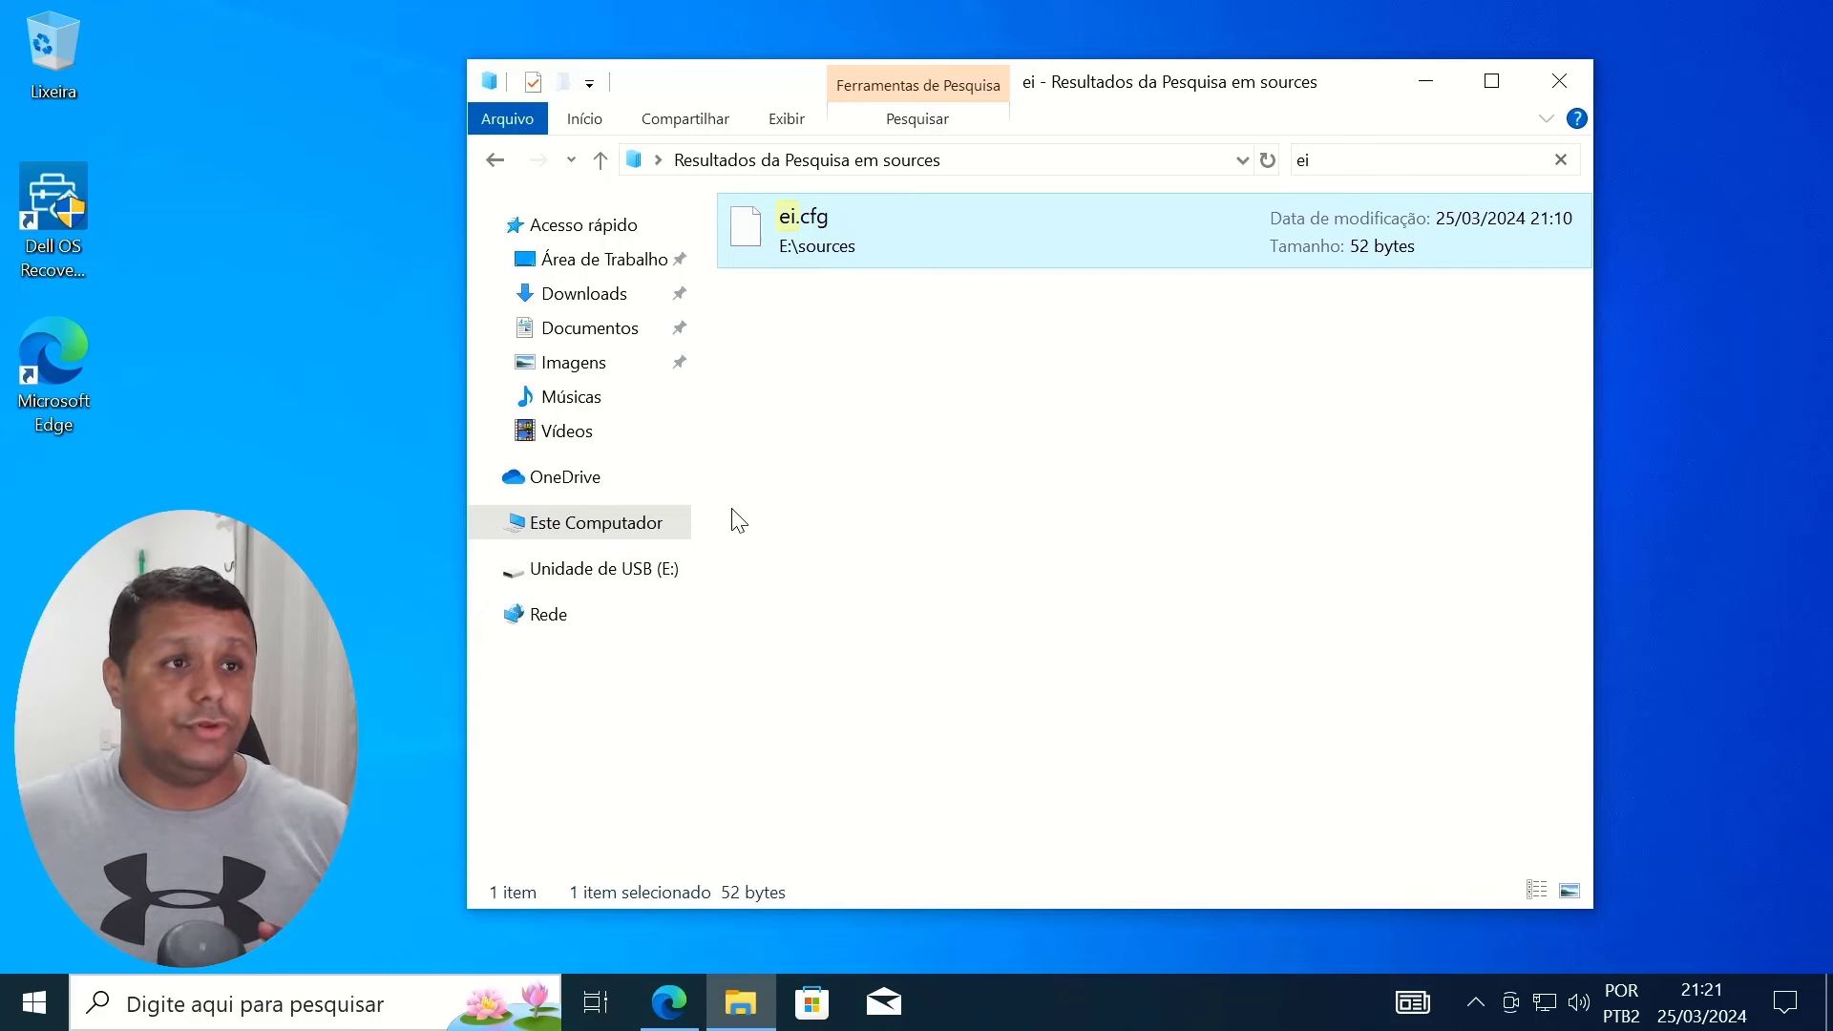
click(1264, 162)
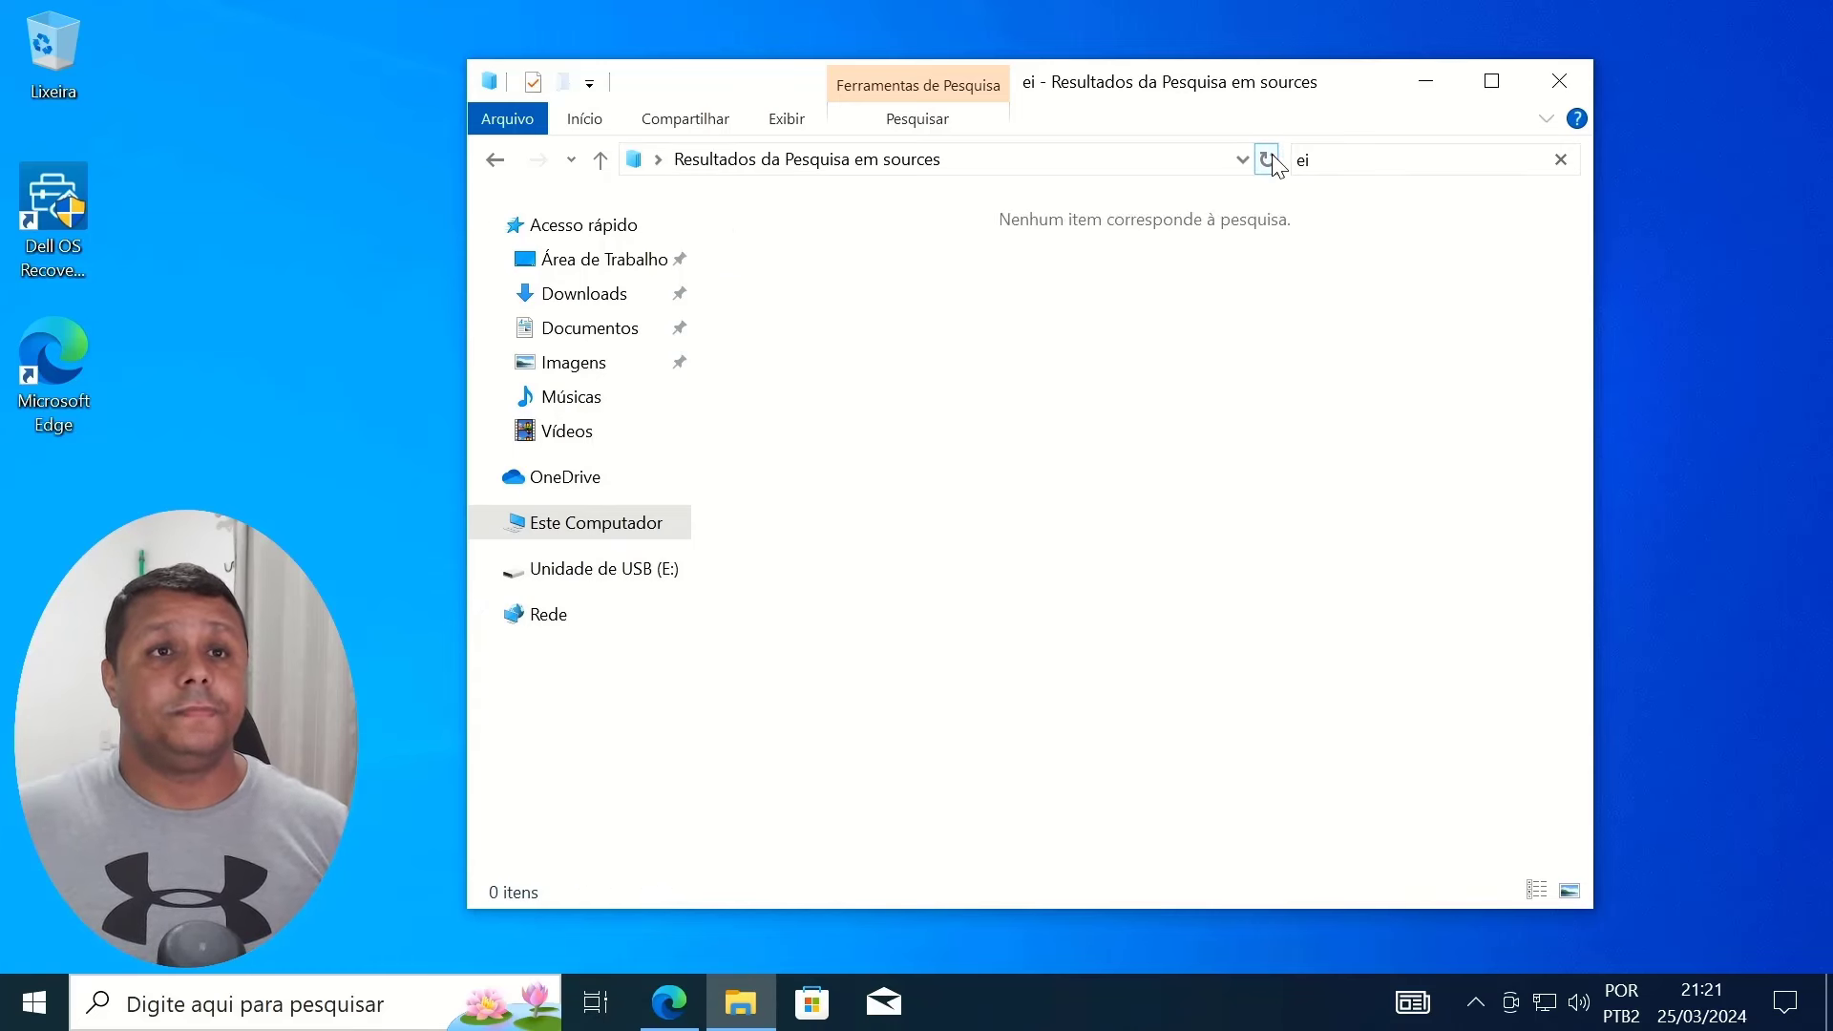
Step: Search E:\sources again for 'ei' to verify no match remains
click(615, 571)
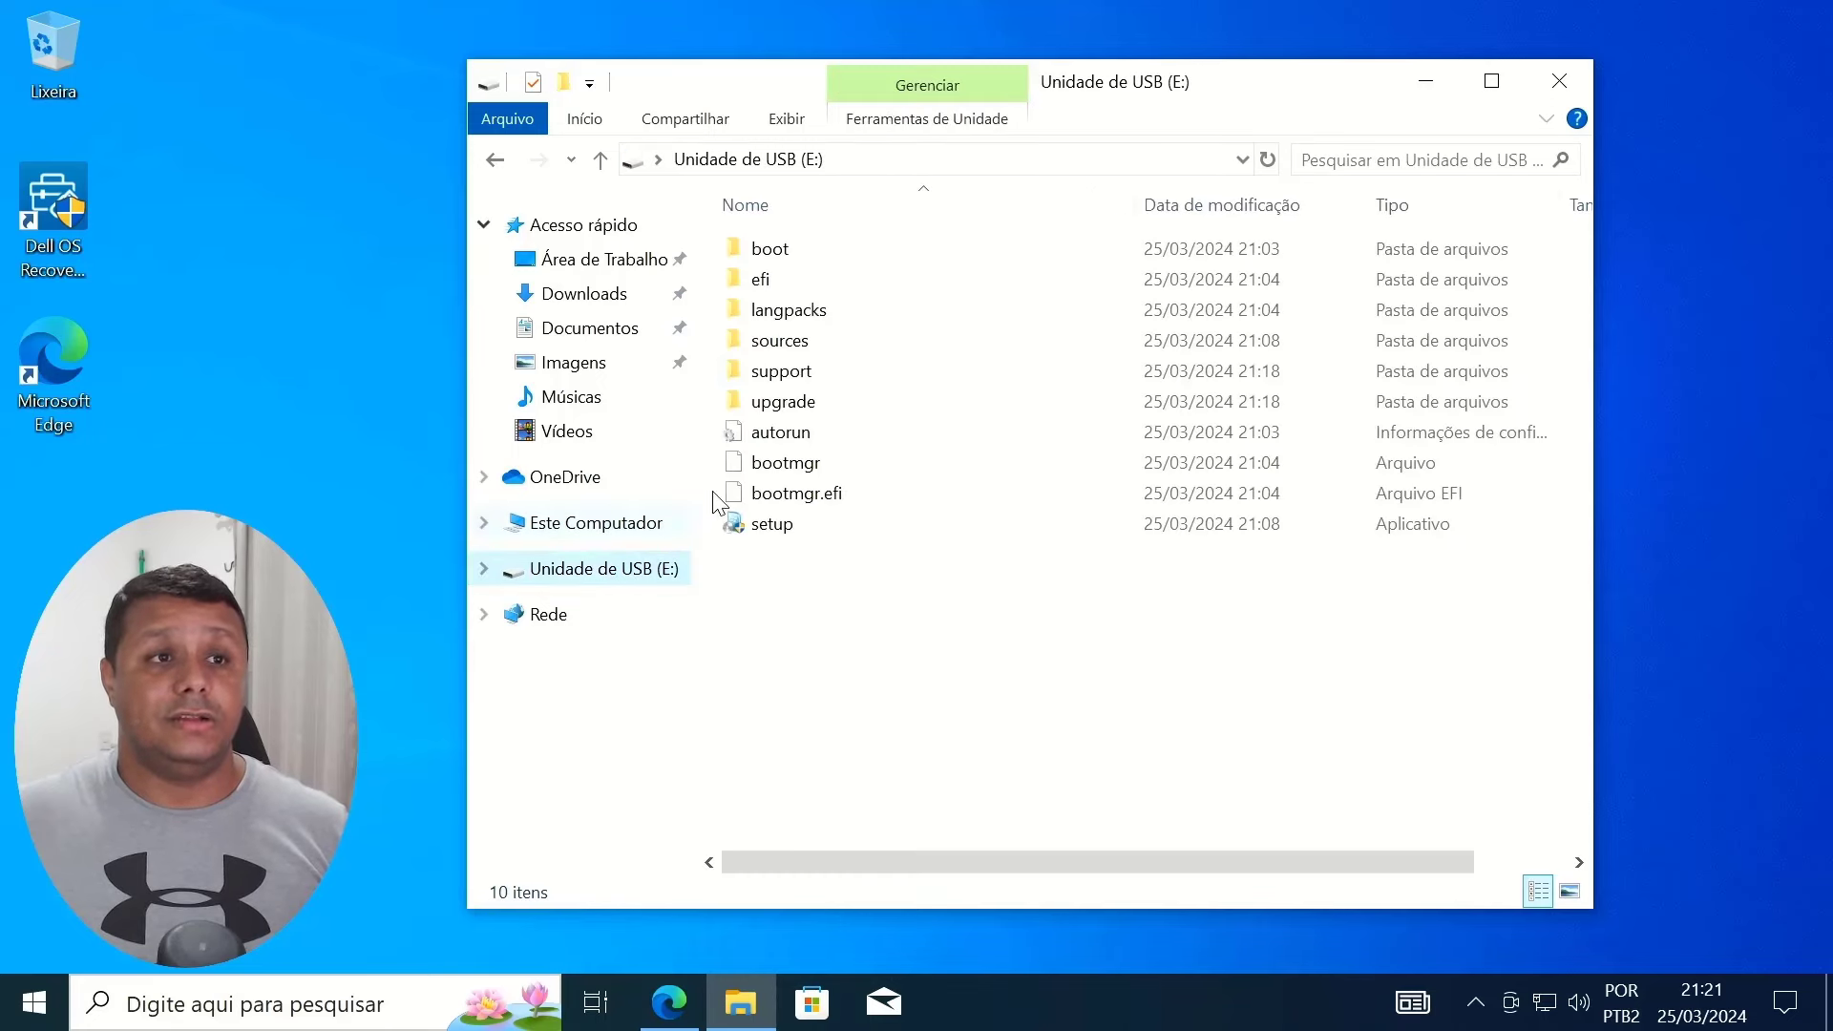
click(804, 345)
double_click(804, 344)
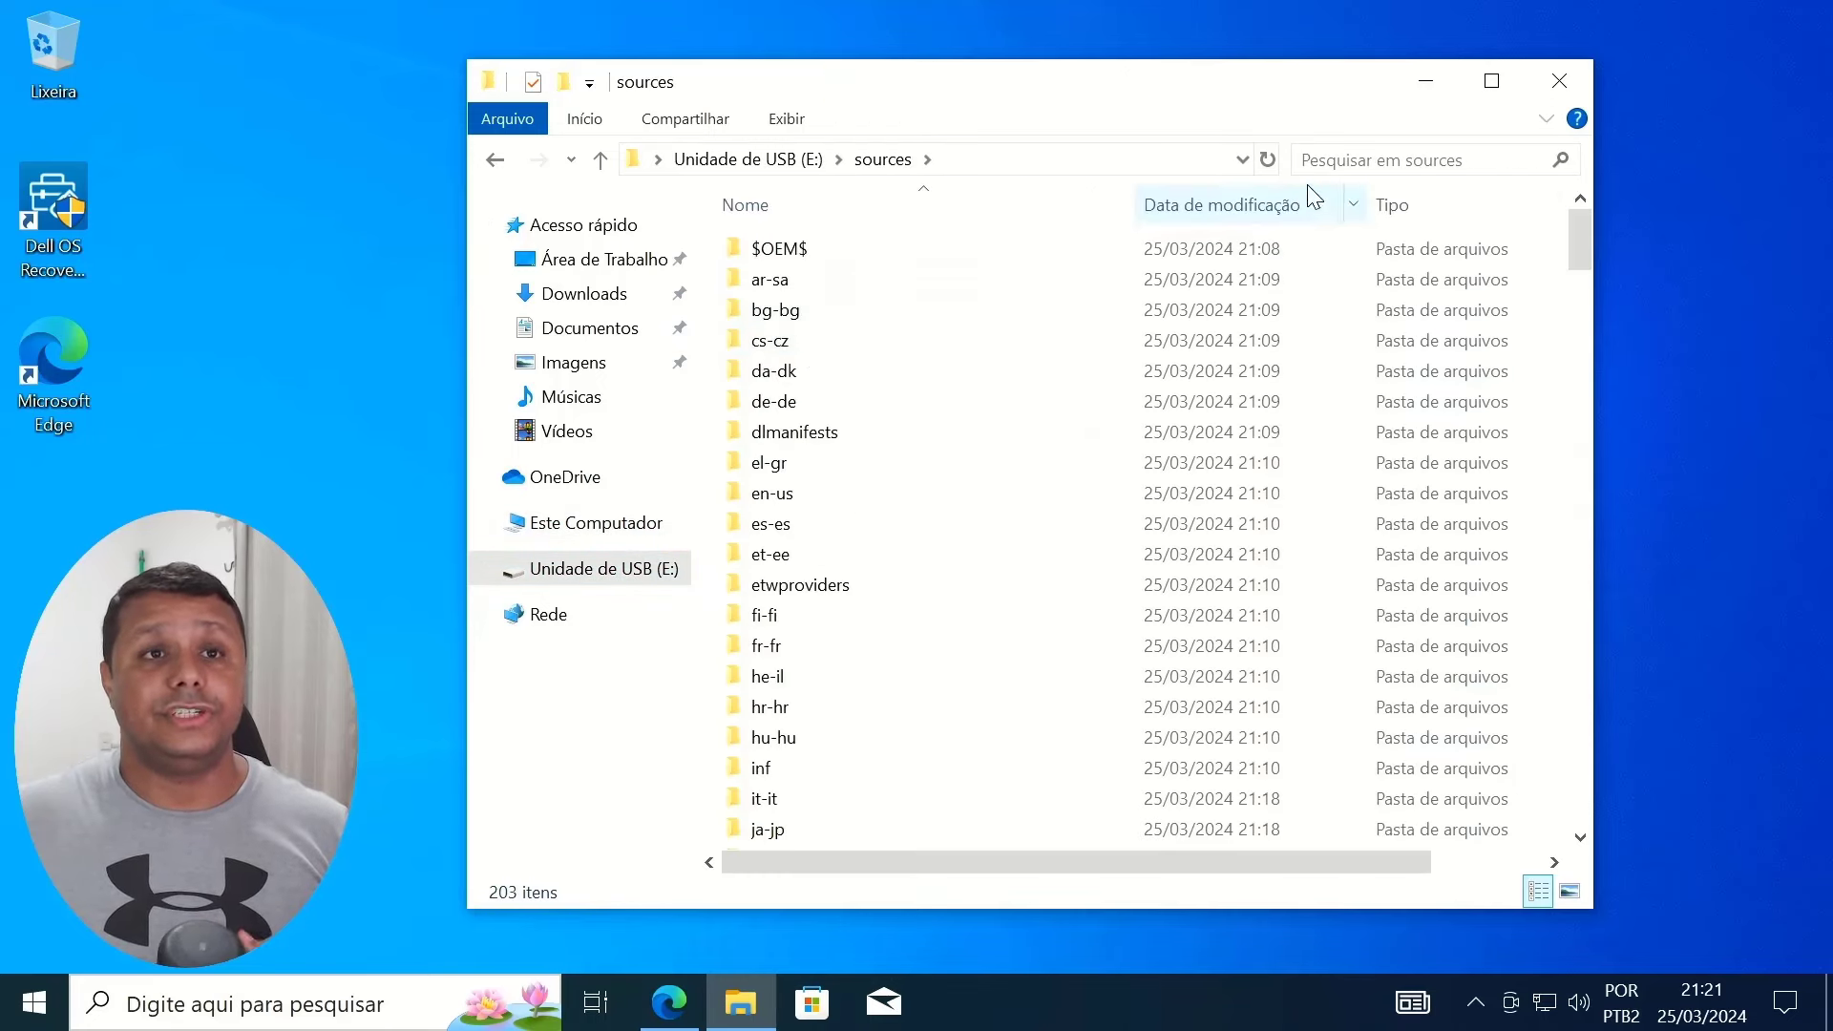
click(1329, 159)
text(ei)
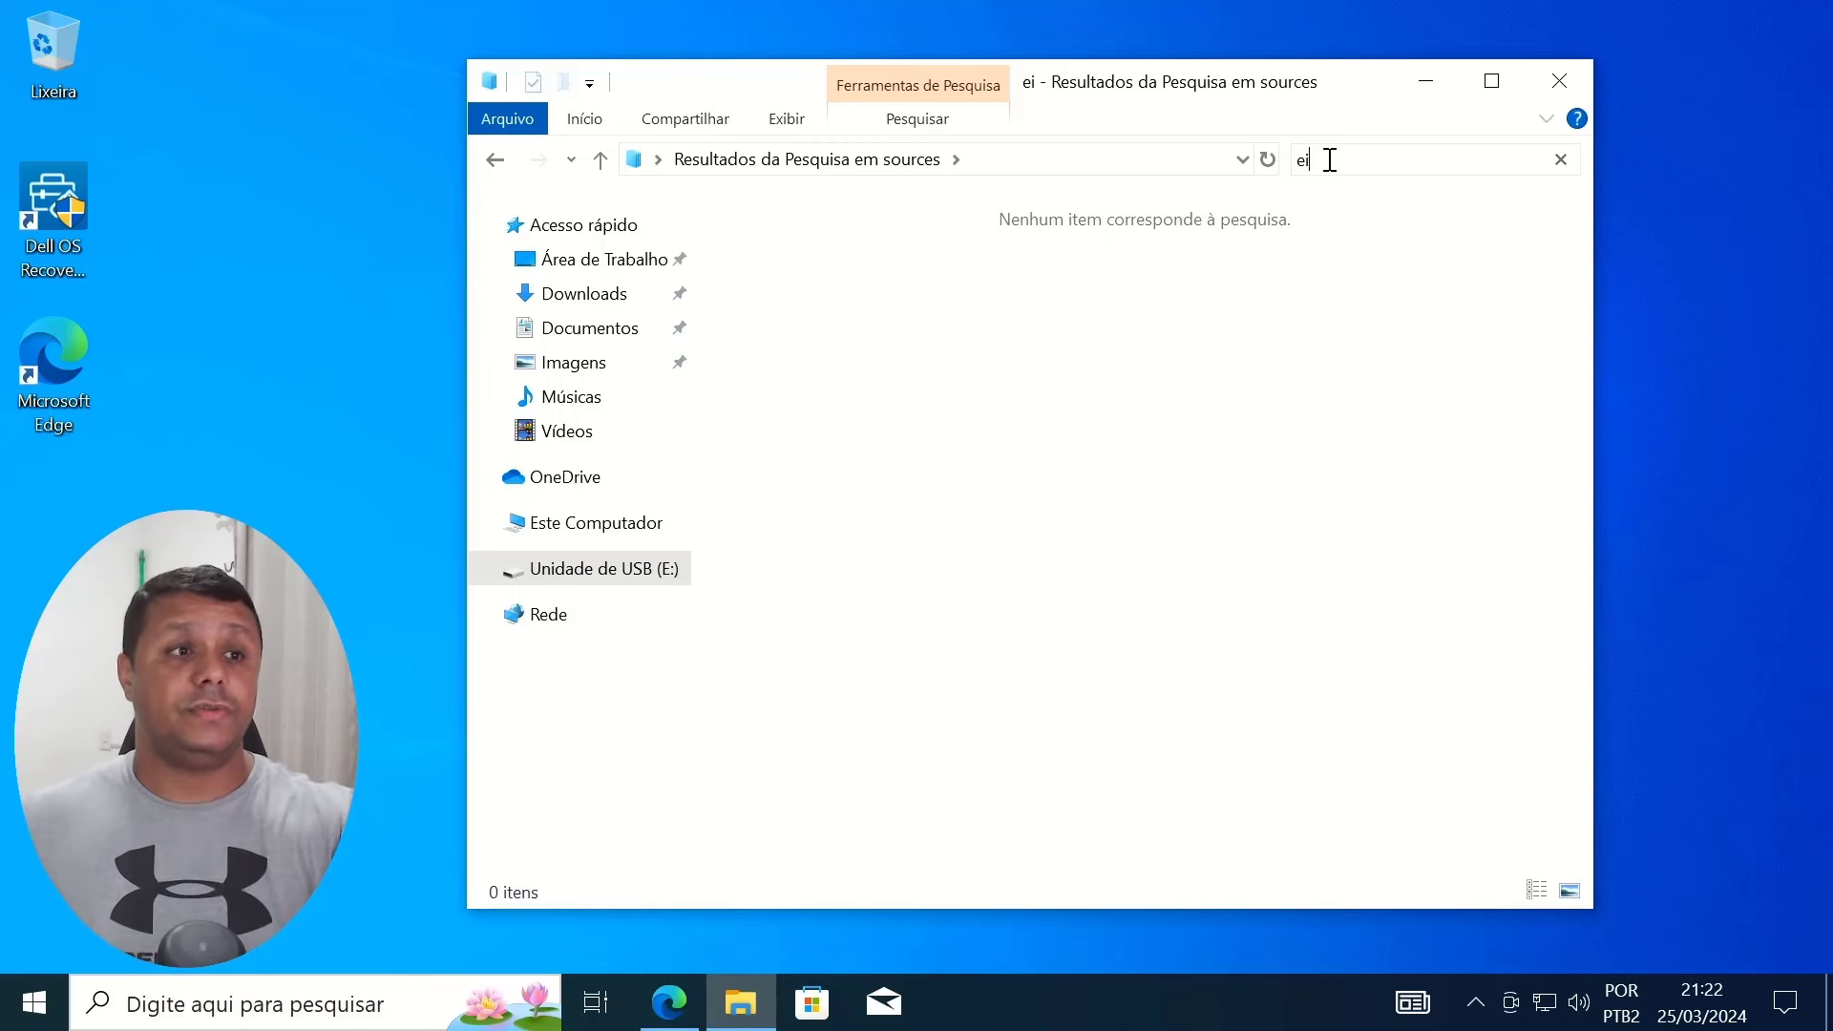
Step: Reopen E:\sources from the drive list and browse to the pt-br and pt-pt folders
click(579, 534)
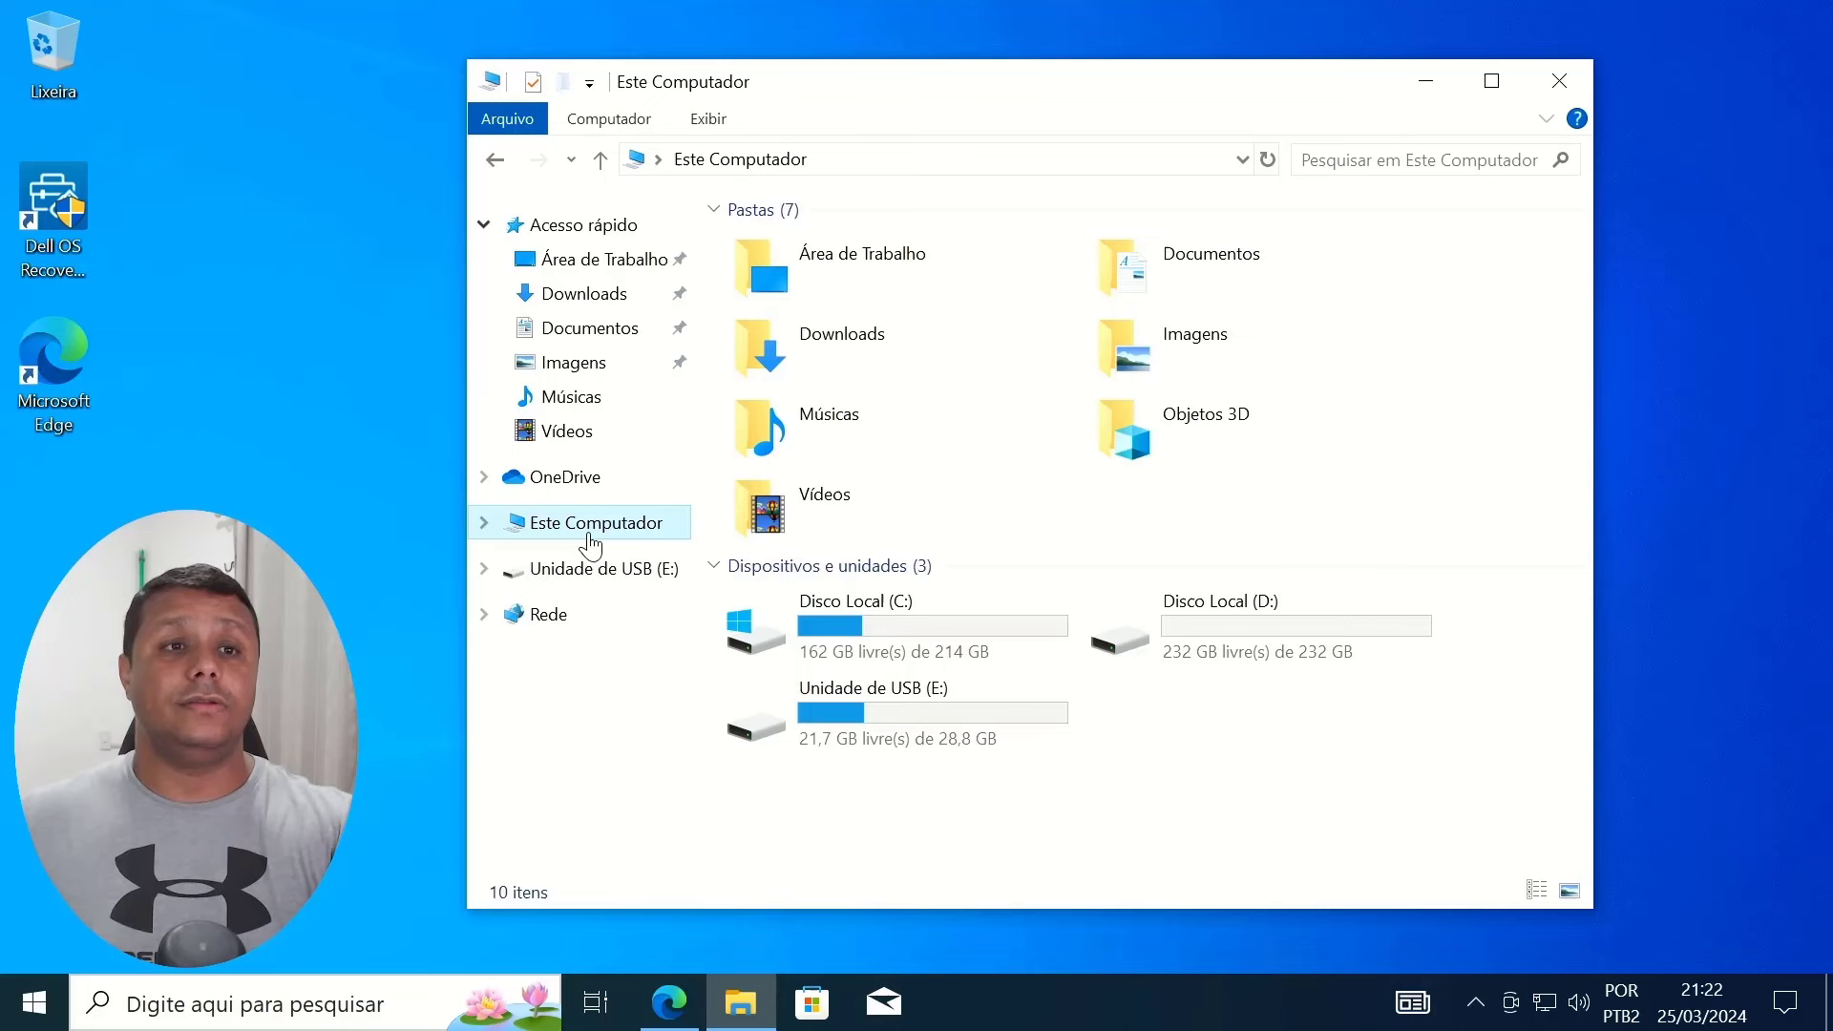
double_click(897, 701)
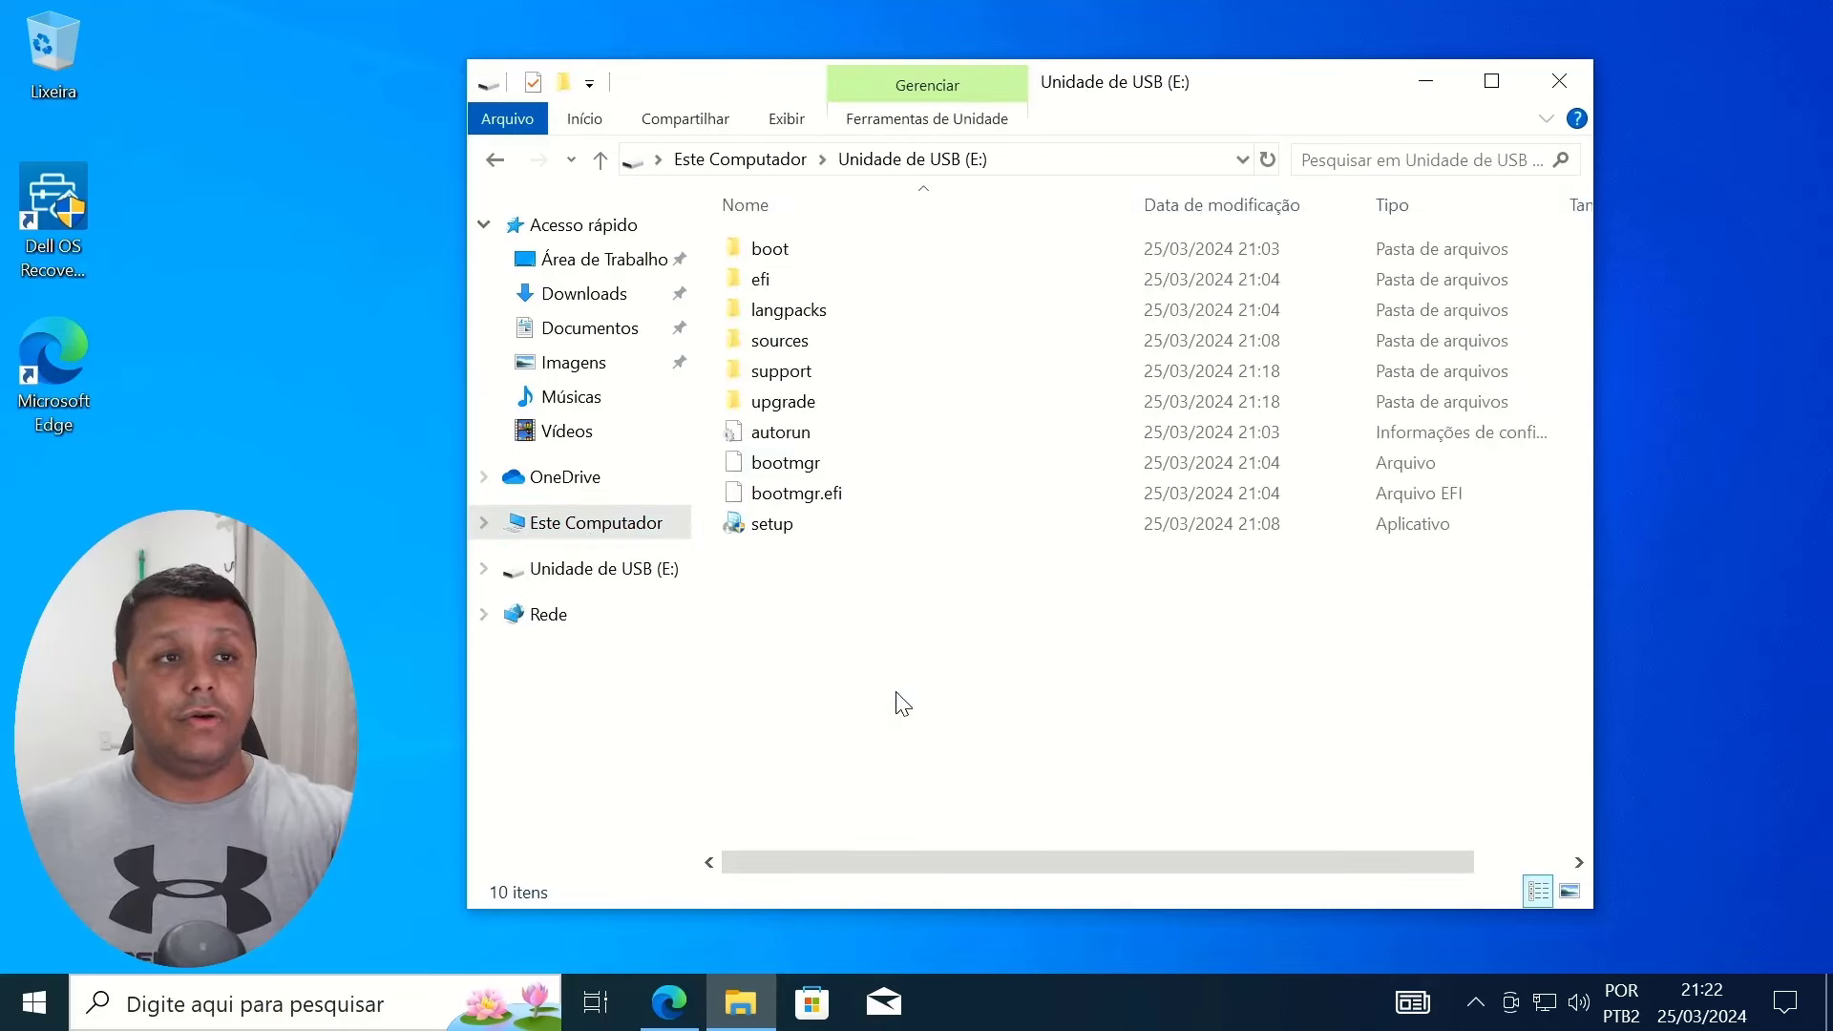
double_click(855, 342)
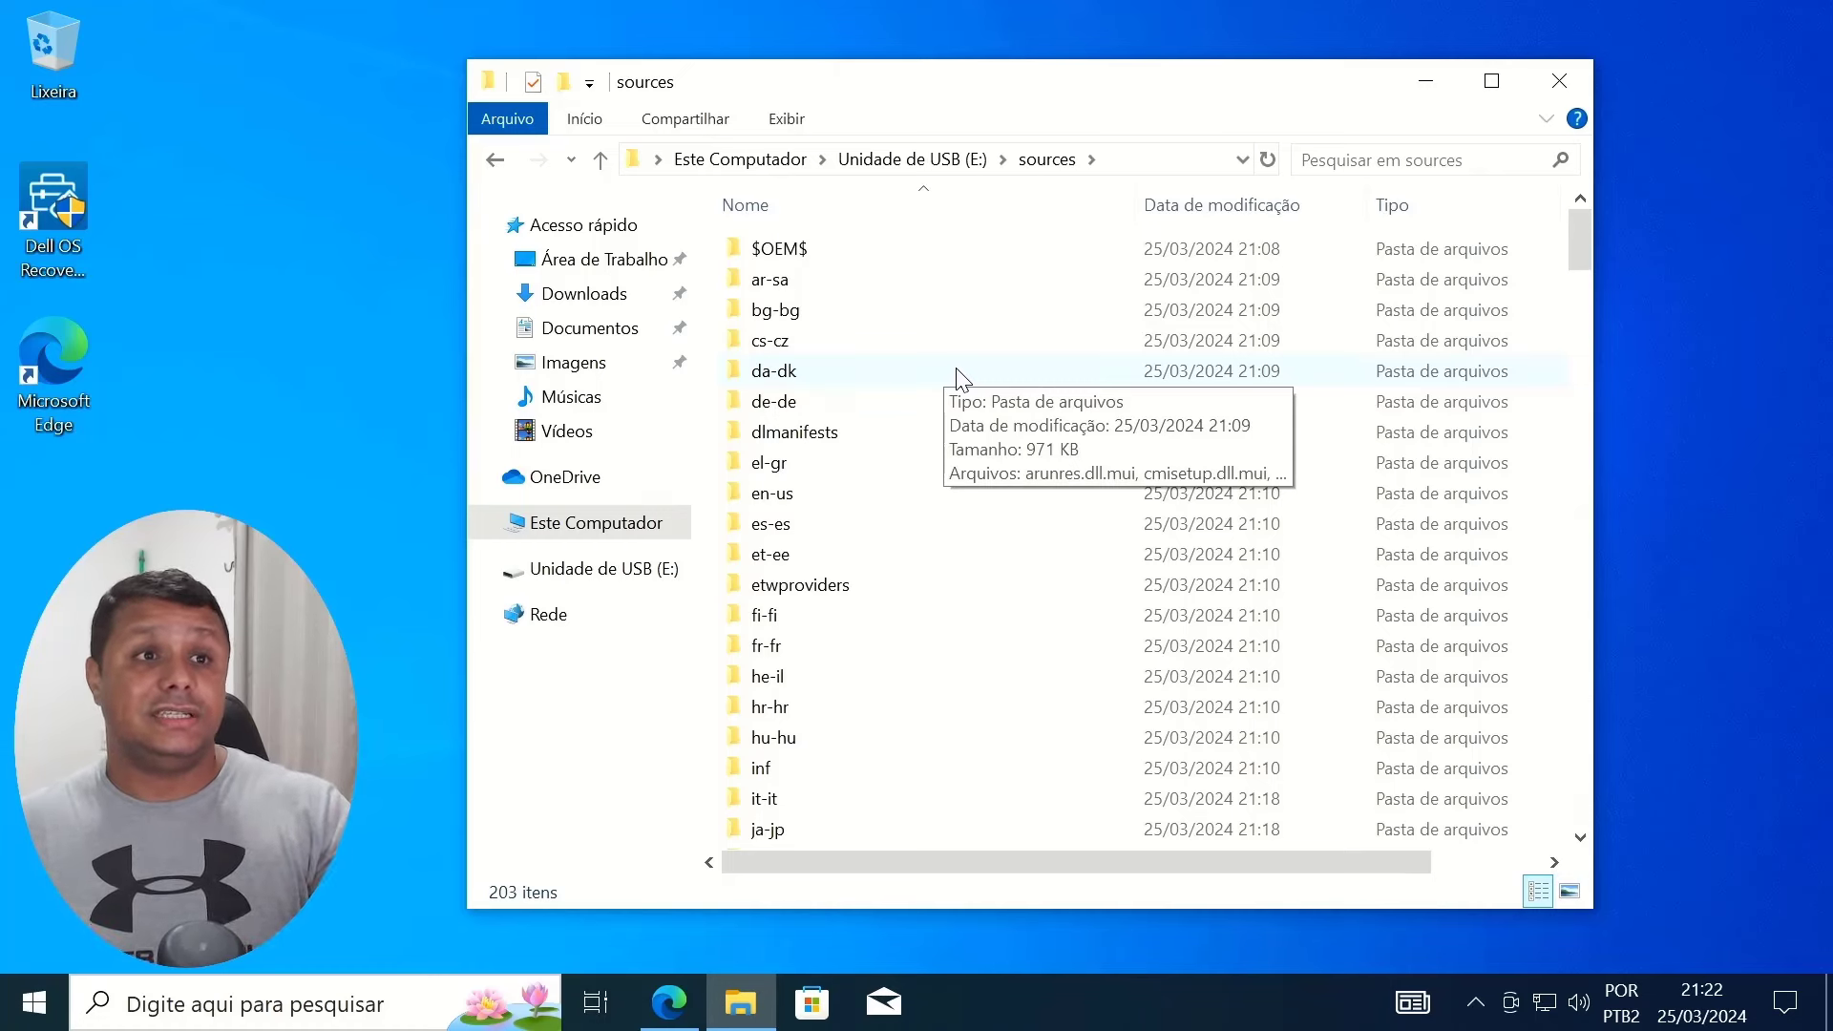
scroll(959, 375, down, 5)
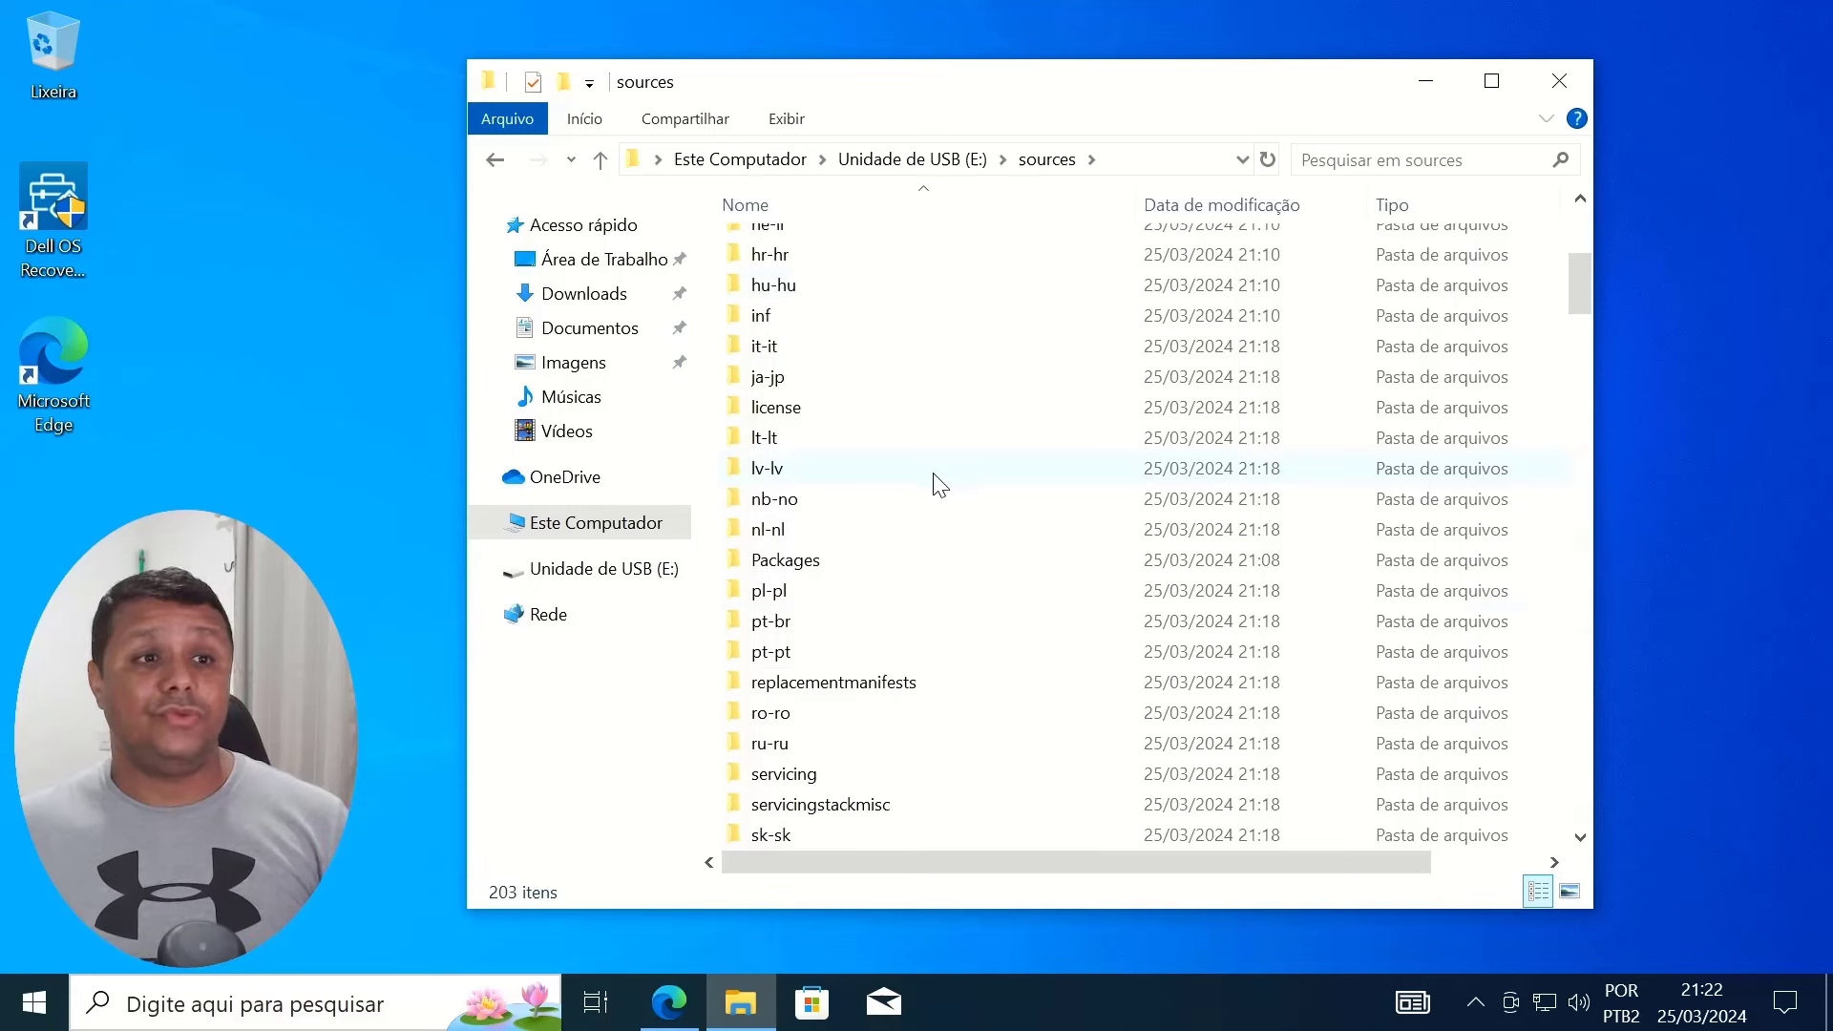
click(806, 622)
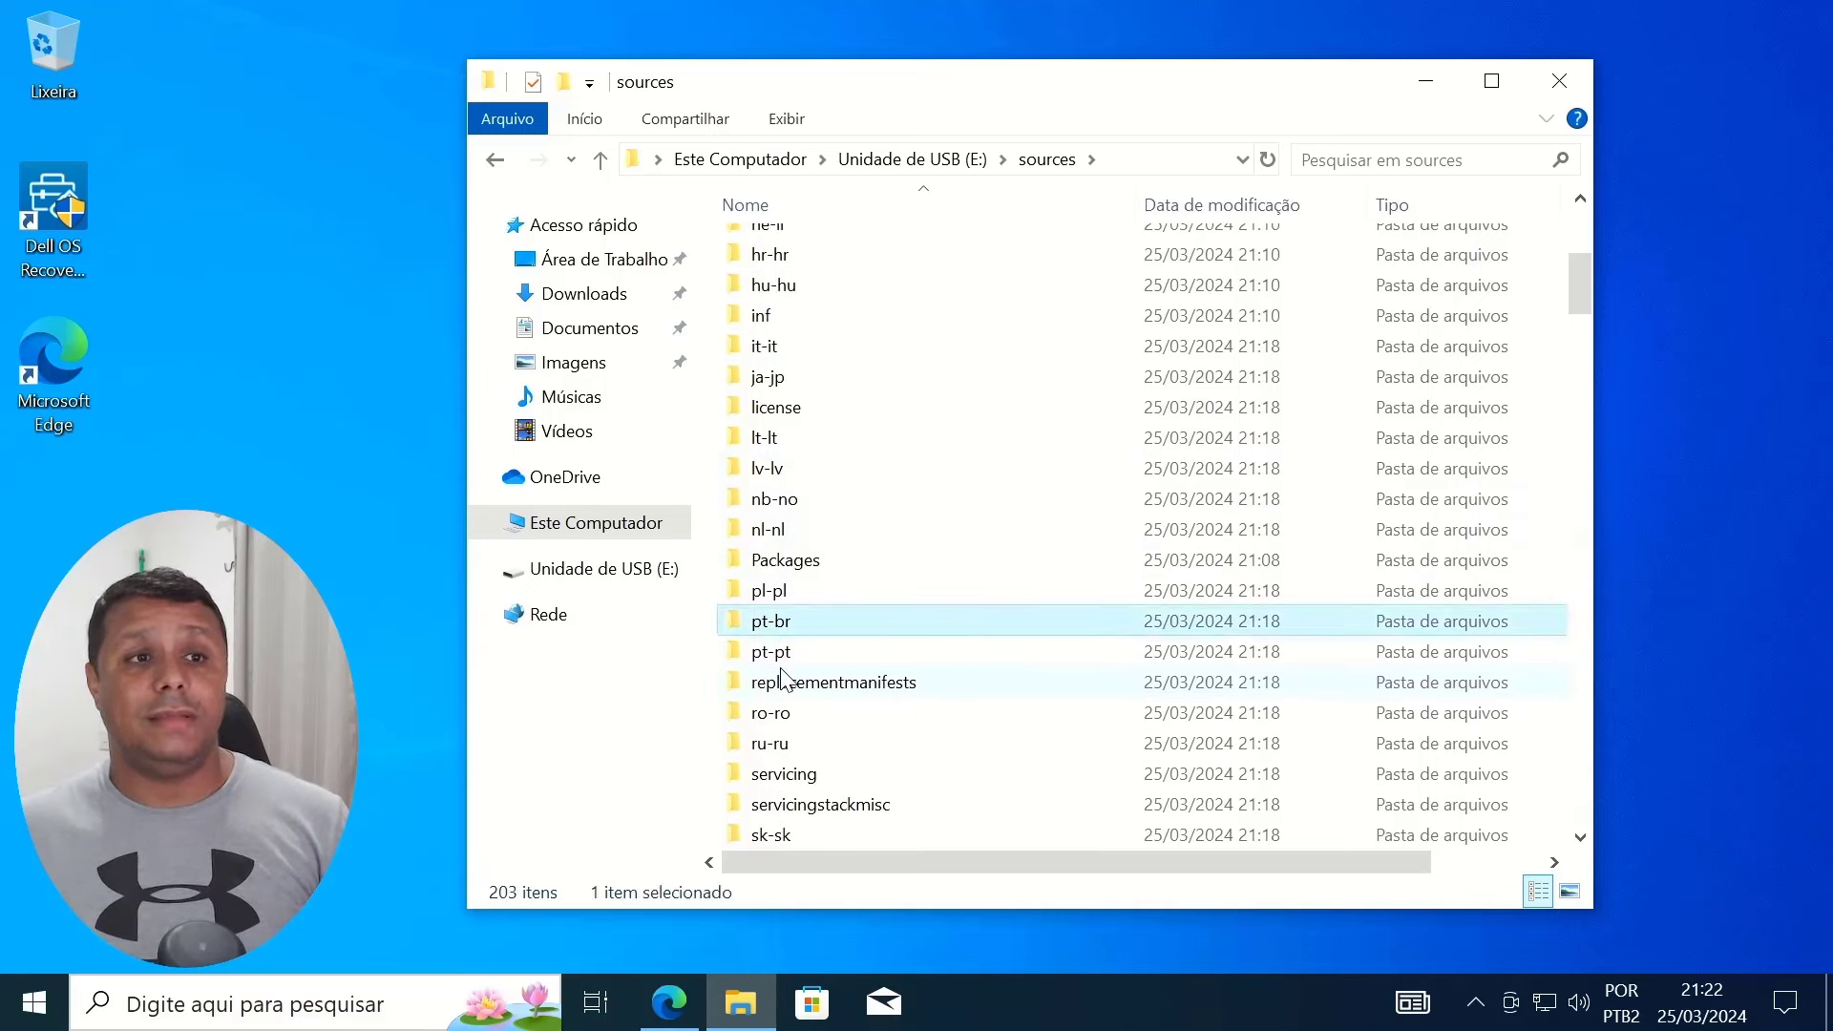
click(782, 661)
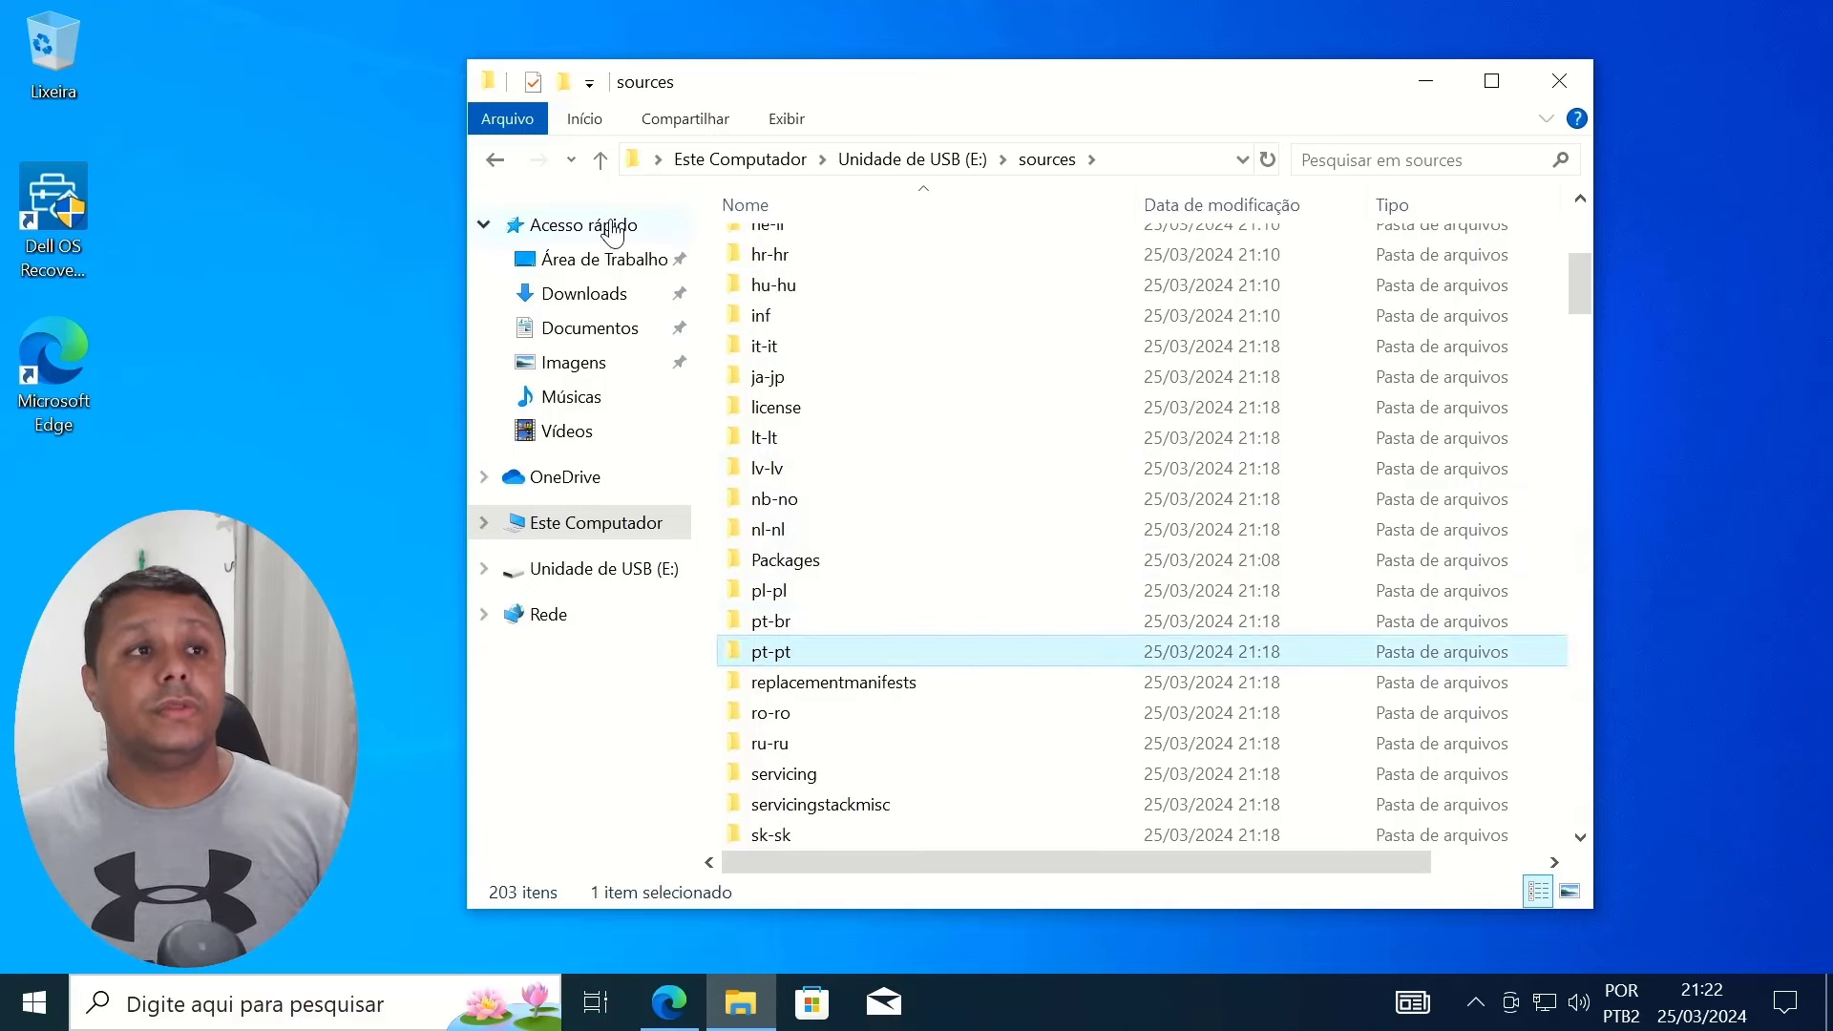
Step: Reopen the sources folder, scroll through its contents, then close File Explorer
click(495, 160)
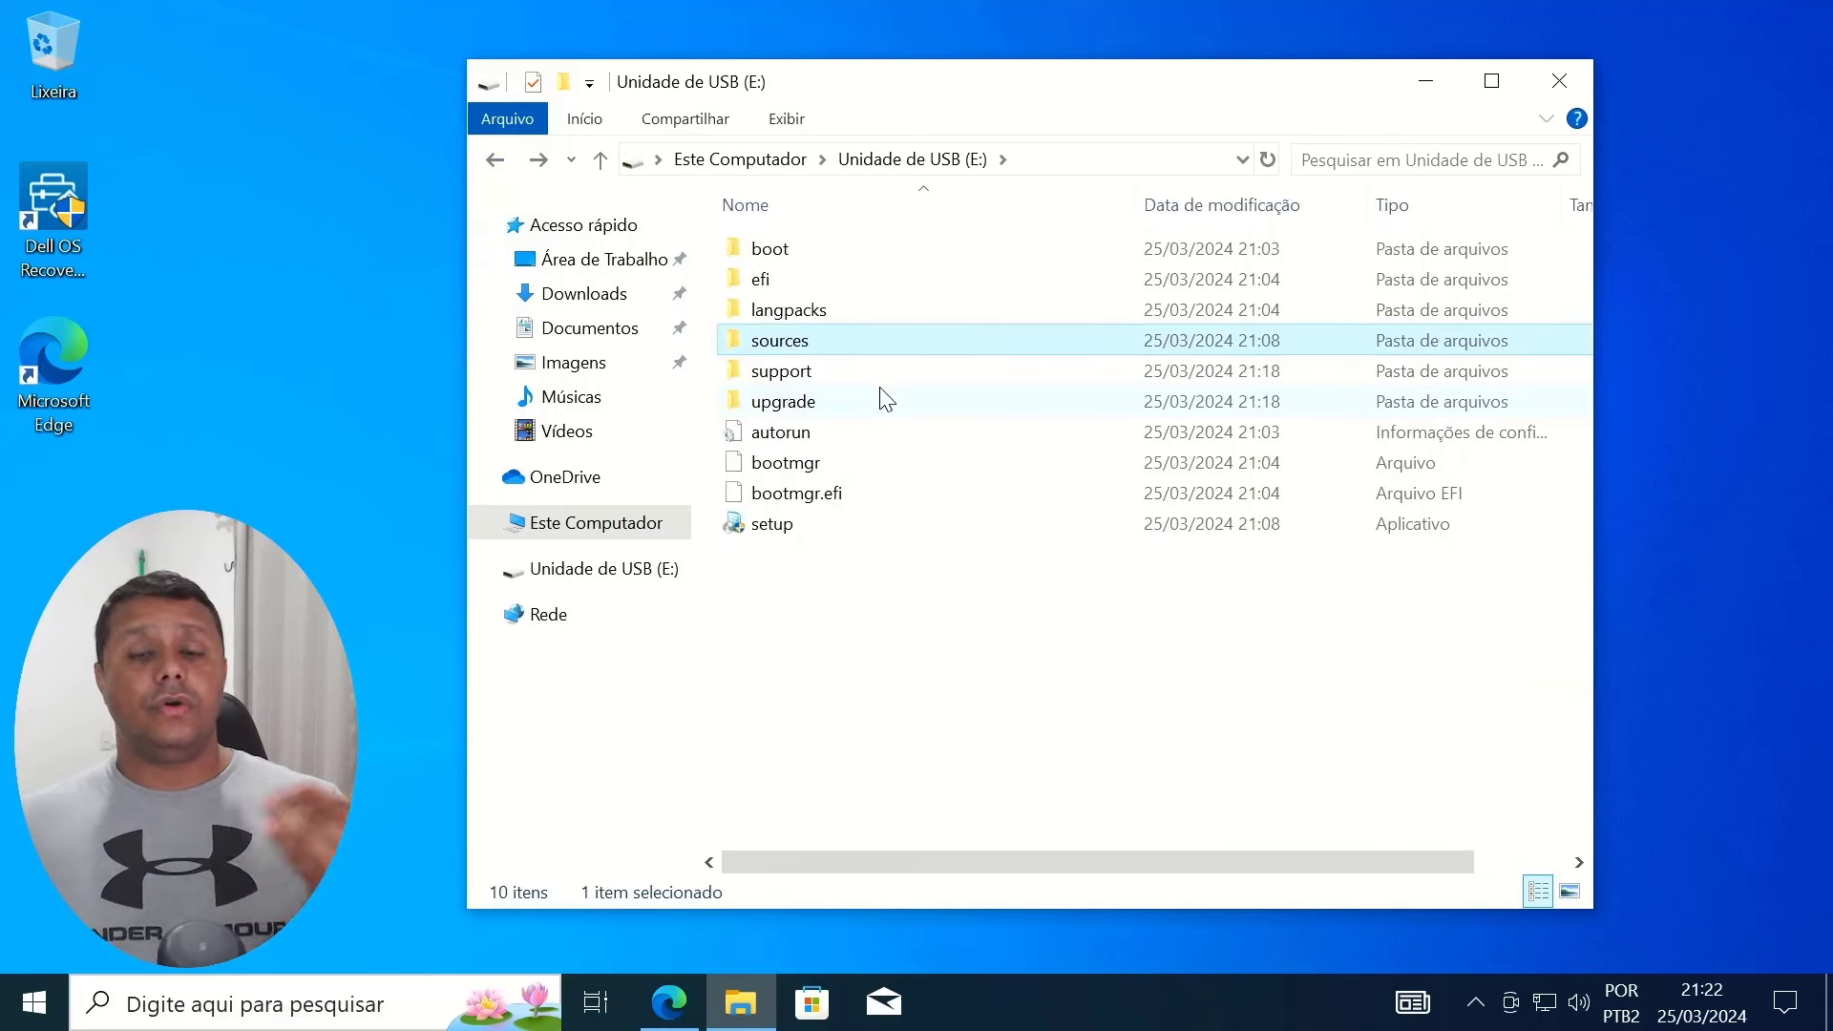
double_click(798, 349)
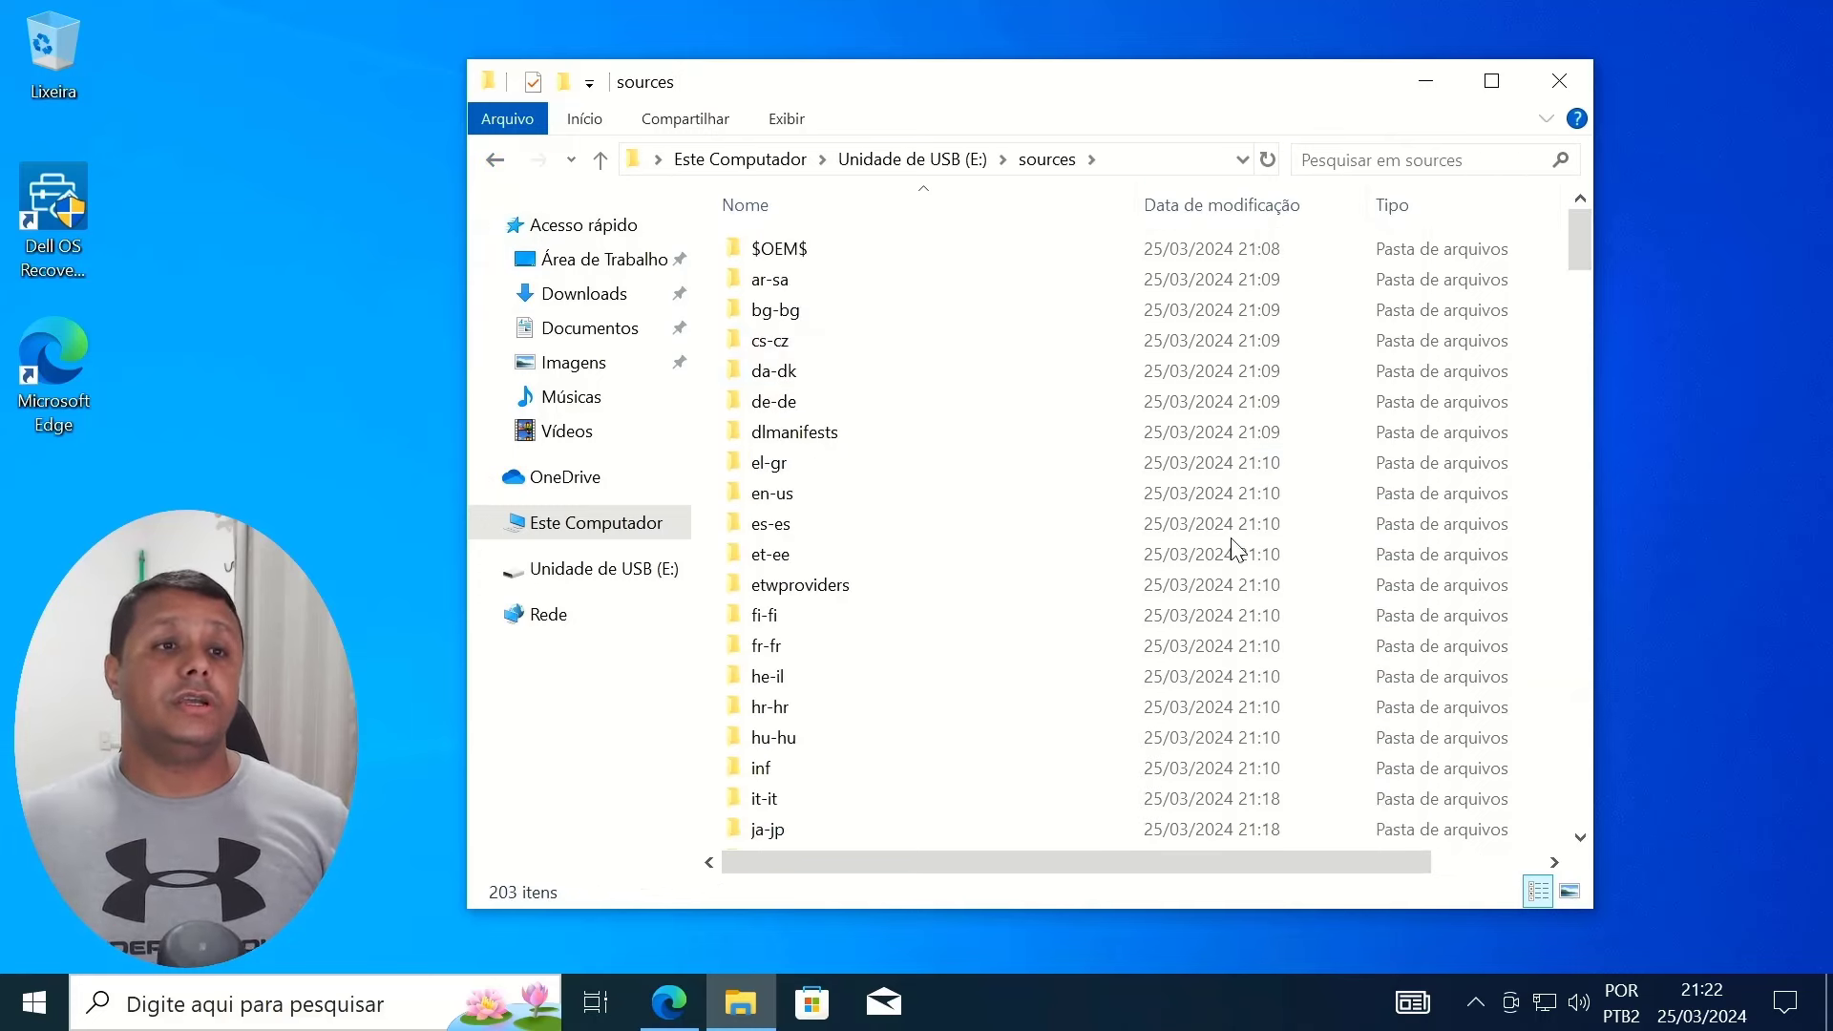
scroll(1227, 614, down, 15)
scroll(1210, 625, down, 6)
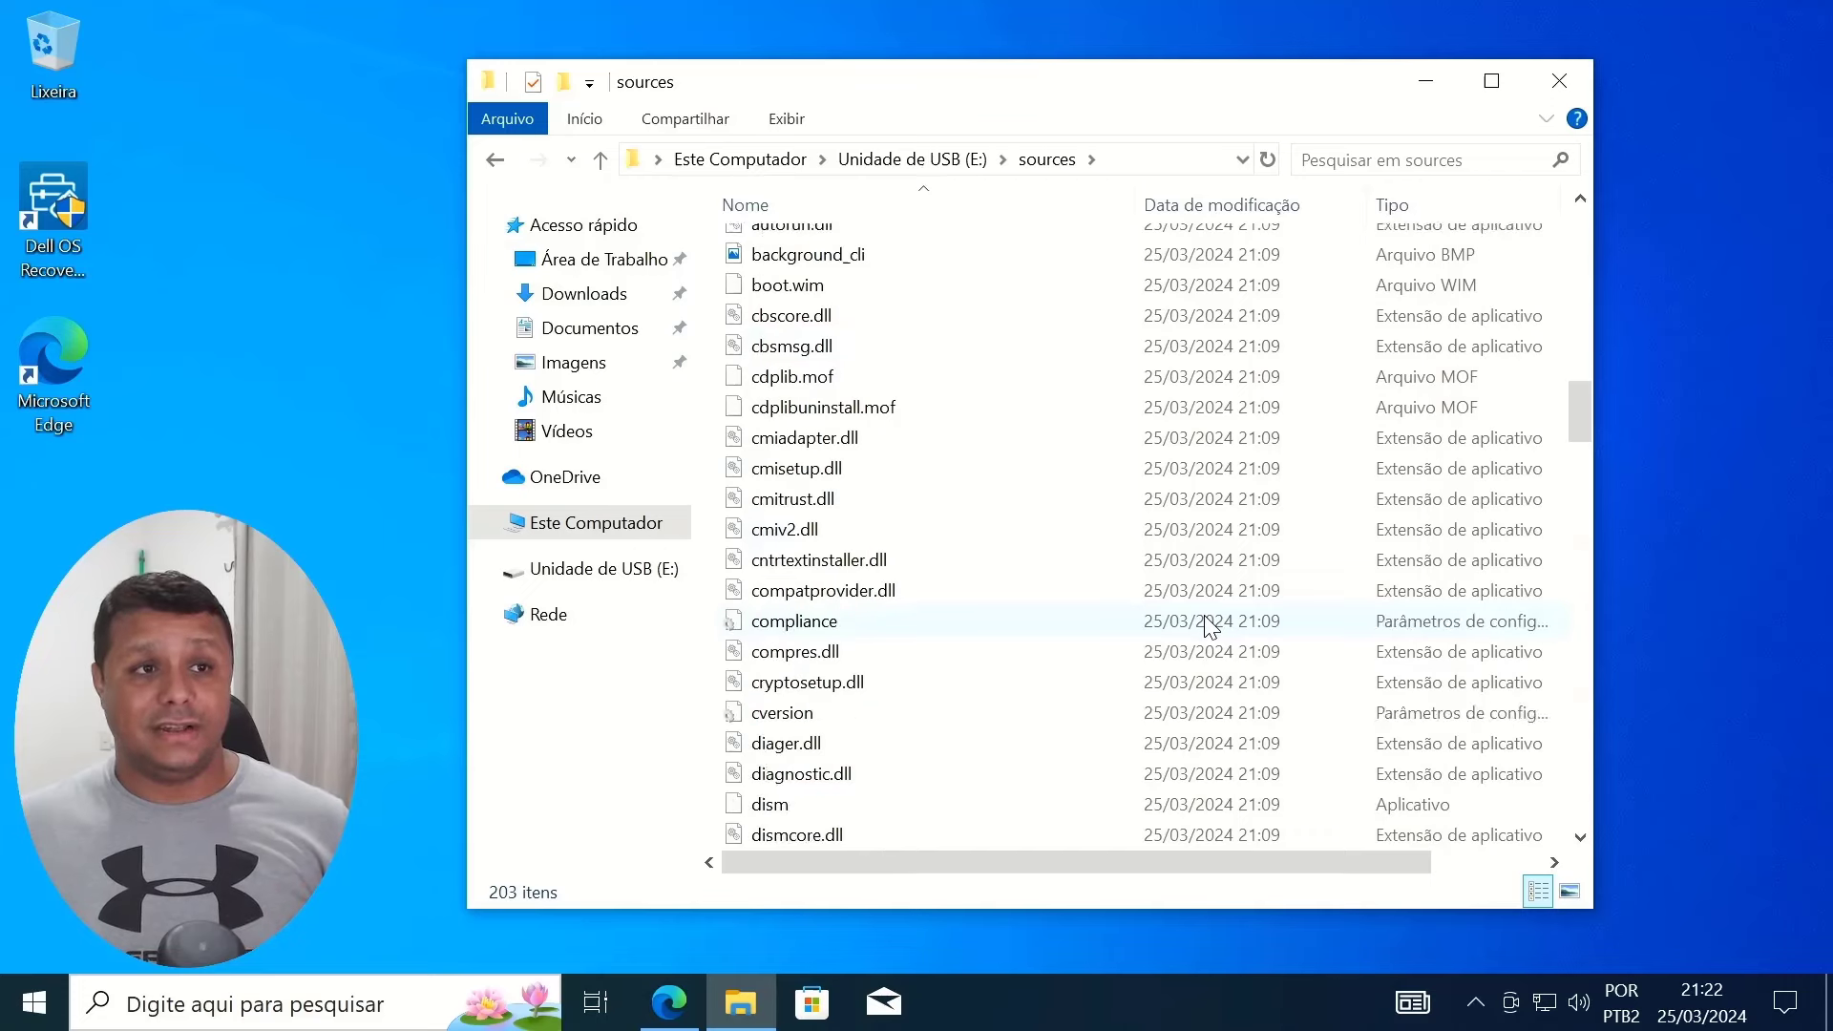
scroll(1210, 626, down, 3)
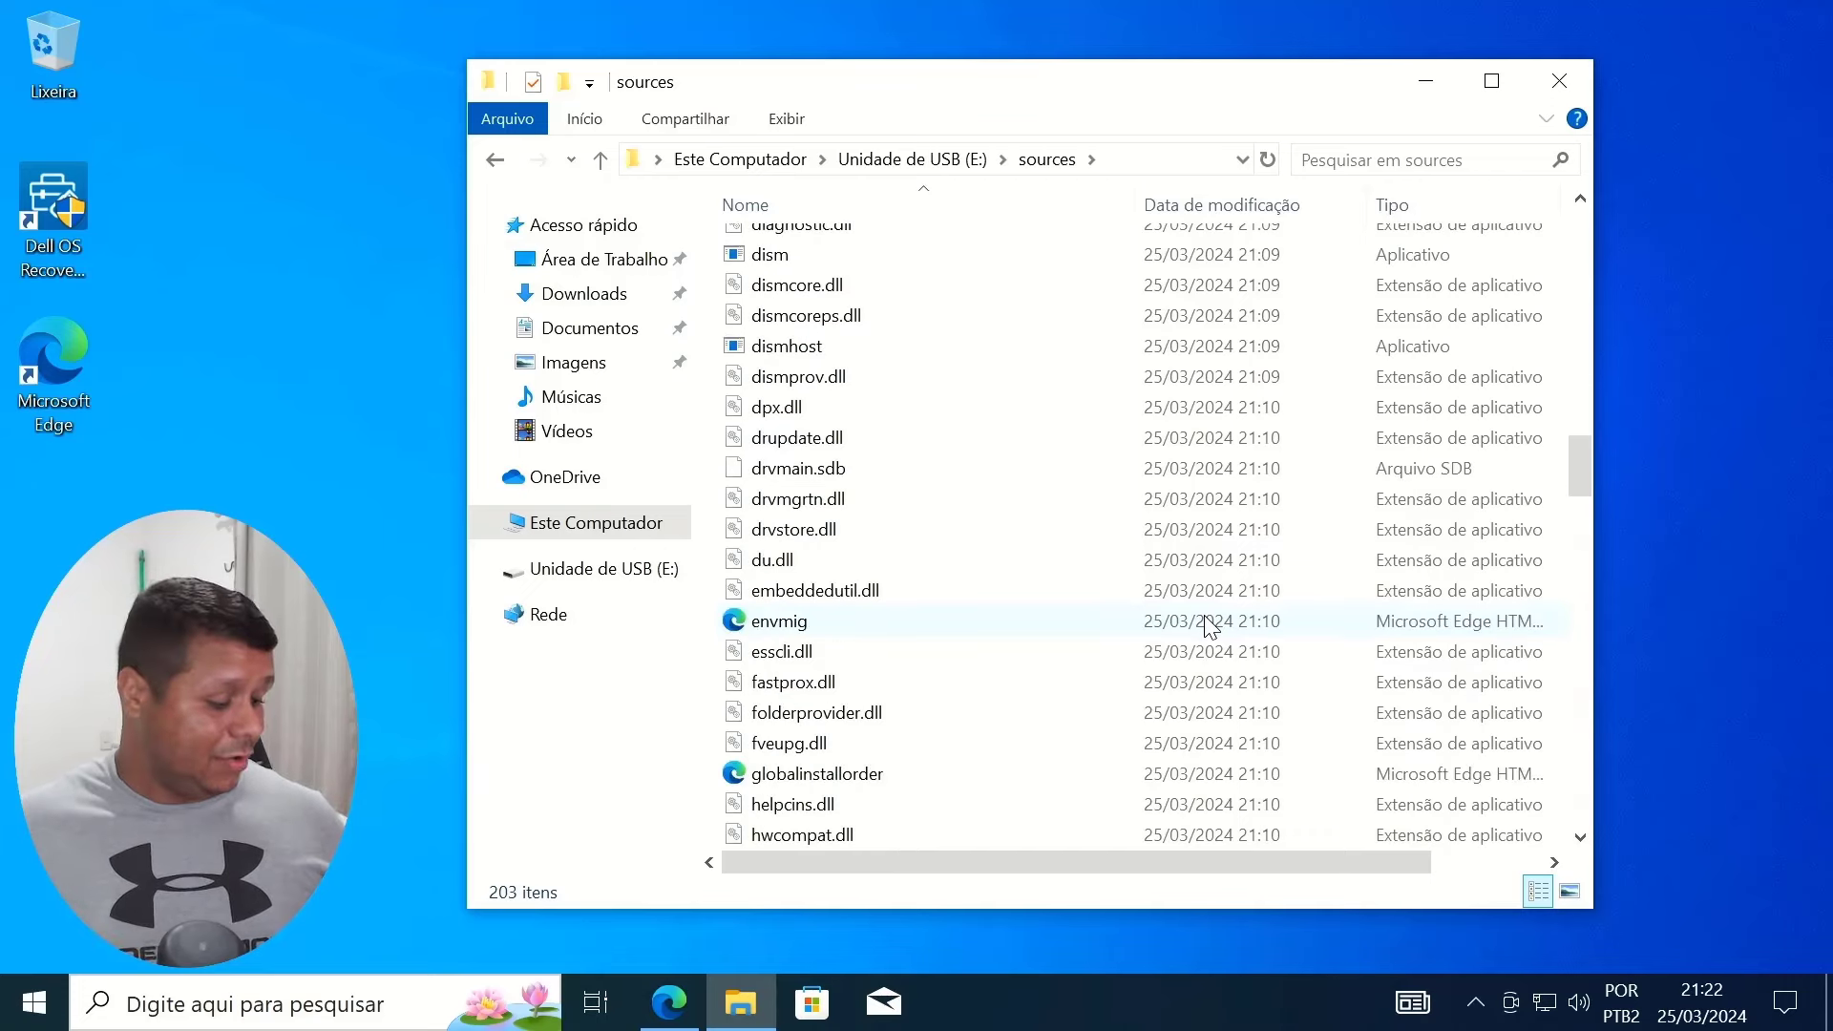
key(e)
key(e)
key(e)
key(e)
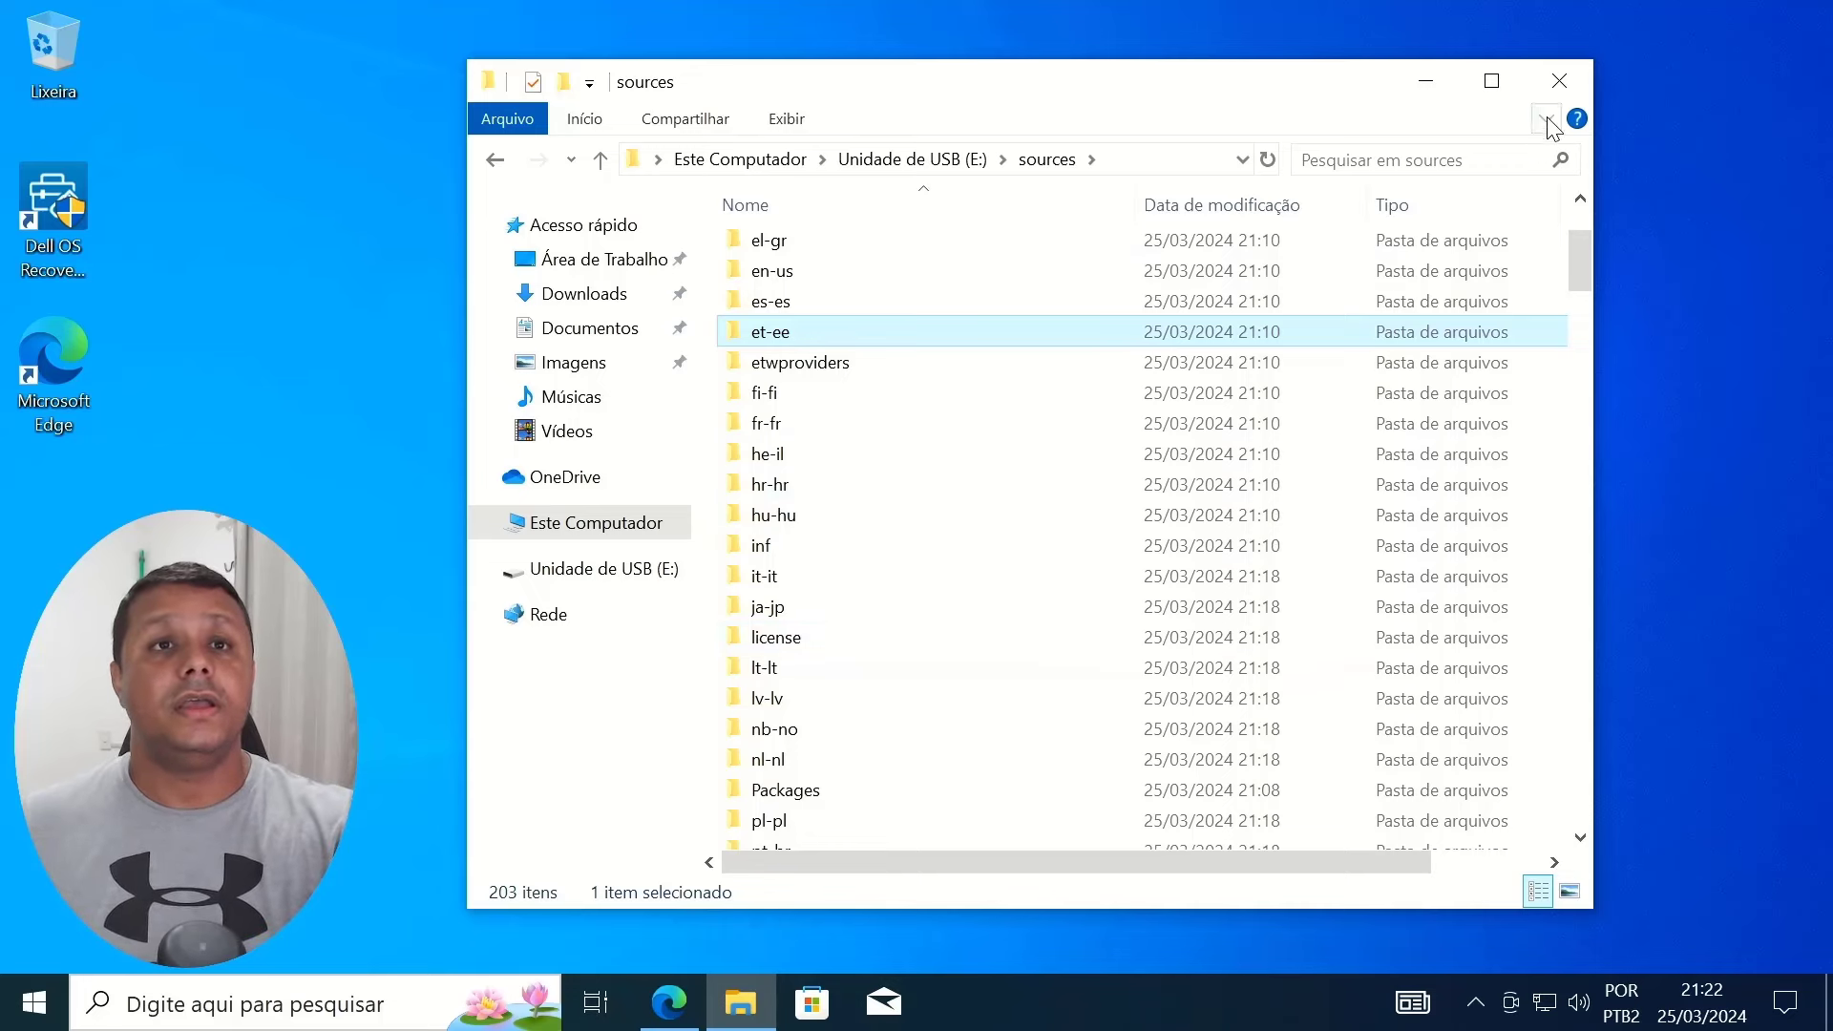
click(1560, 83)
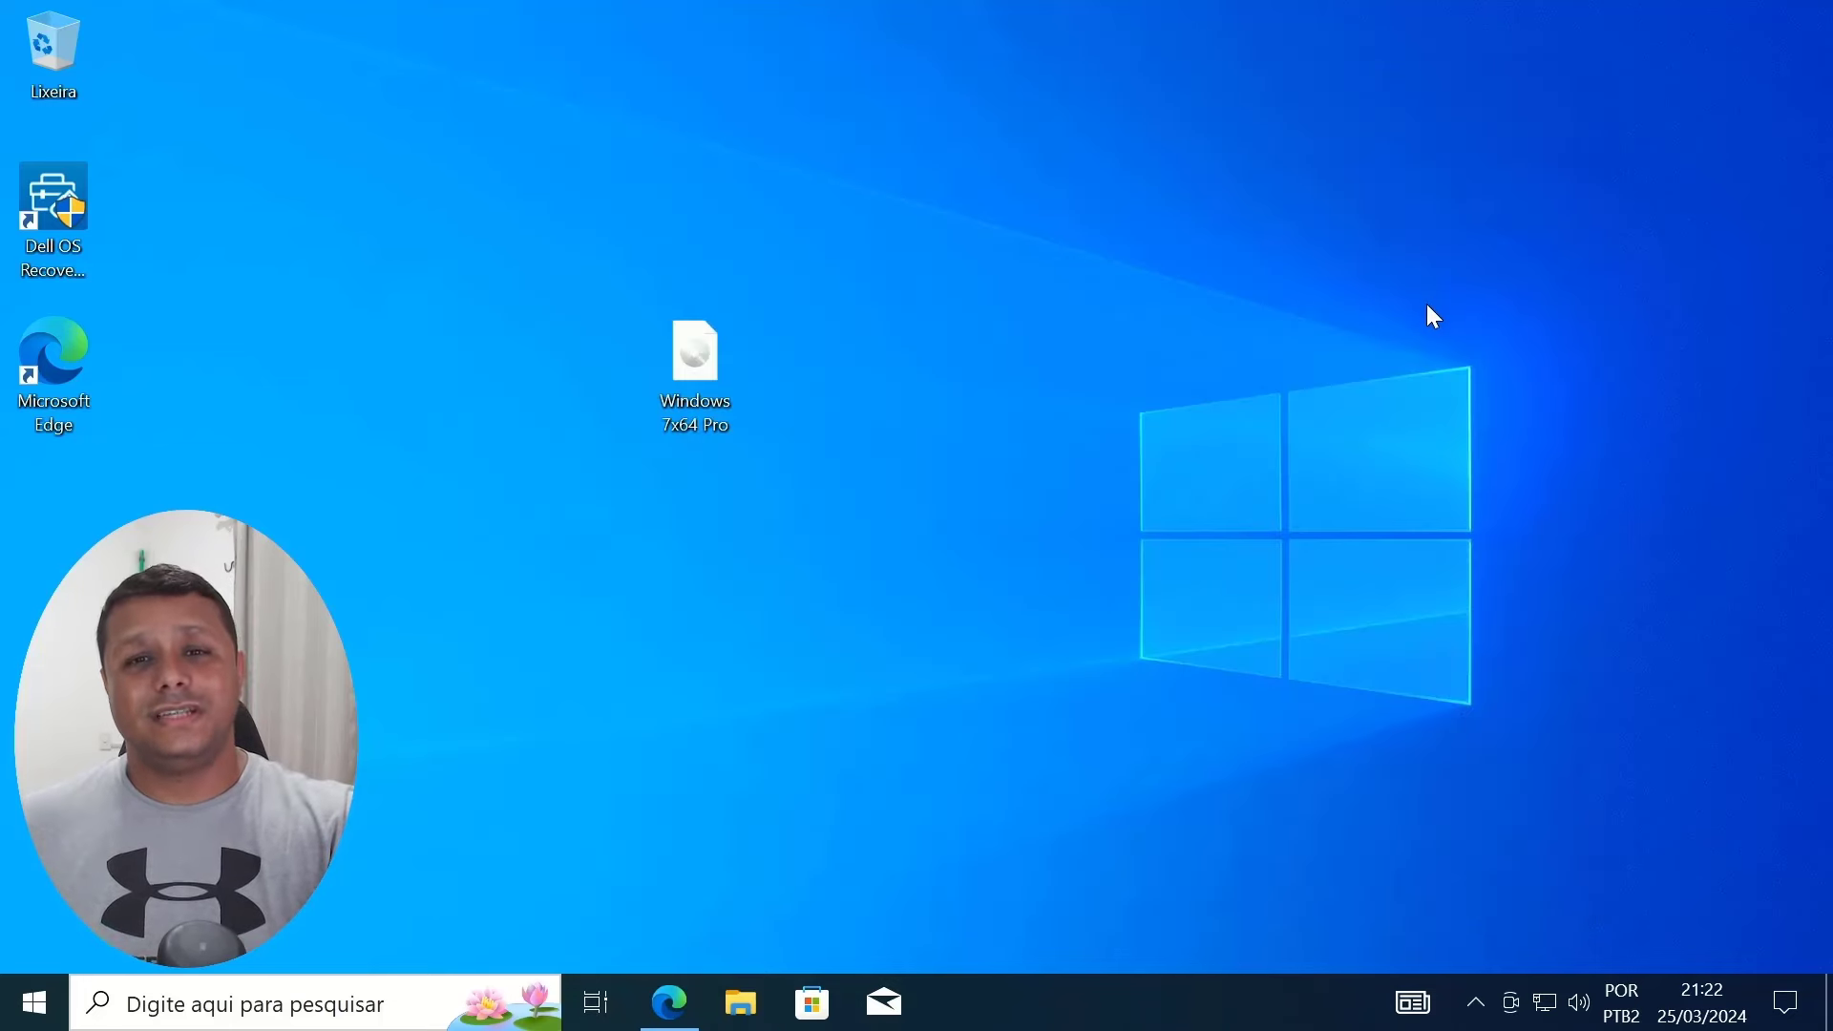